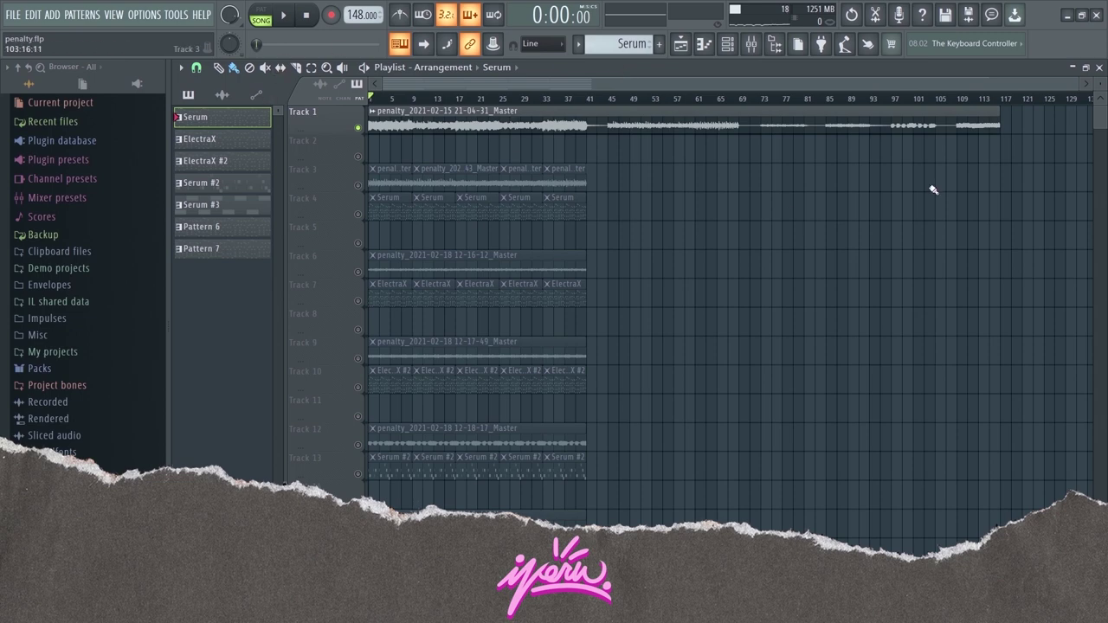
# Play the full master recording on Track 1 from the start of the arrangement and stop it.
pyautogui.press('space')
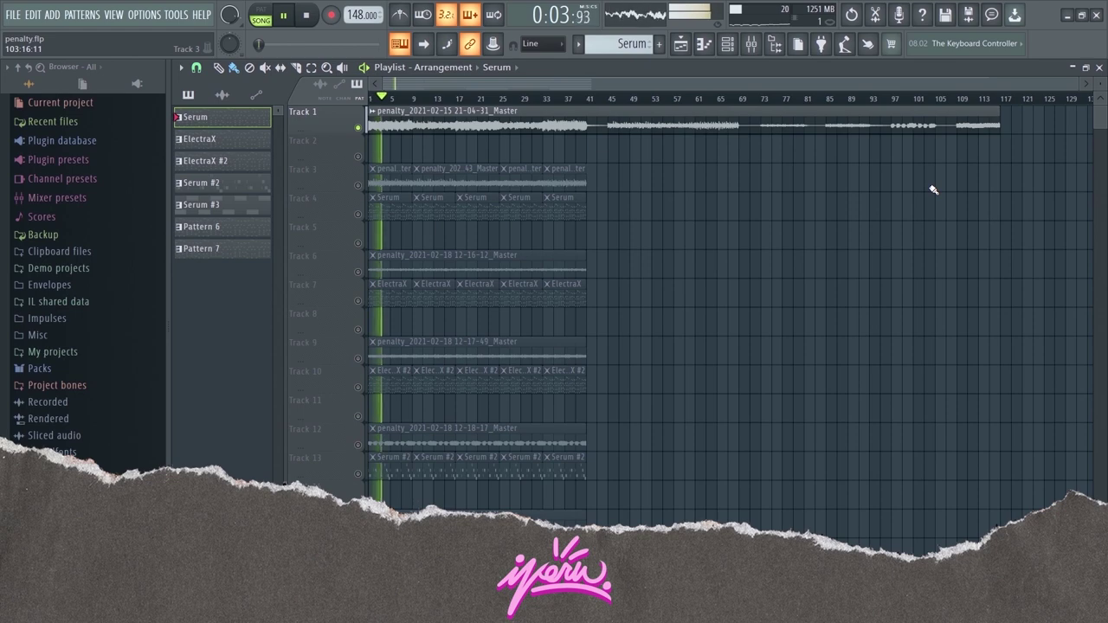
pyautogui.press('space')
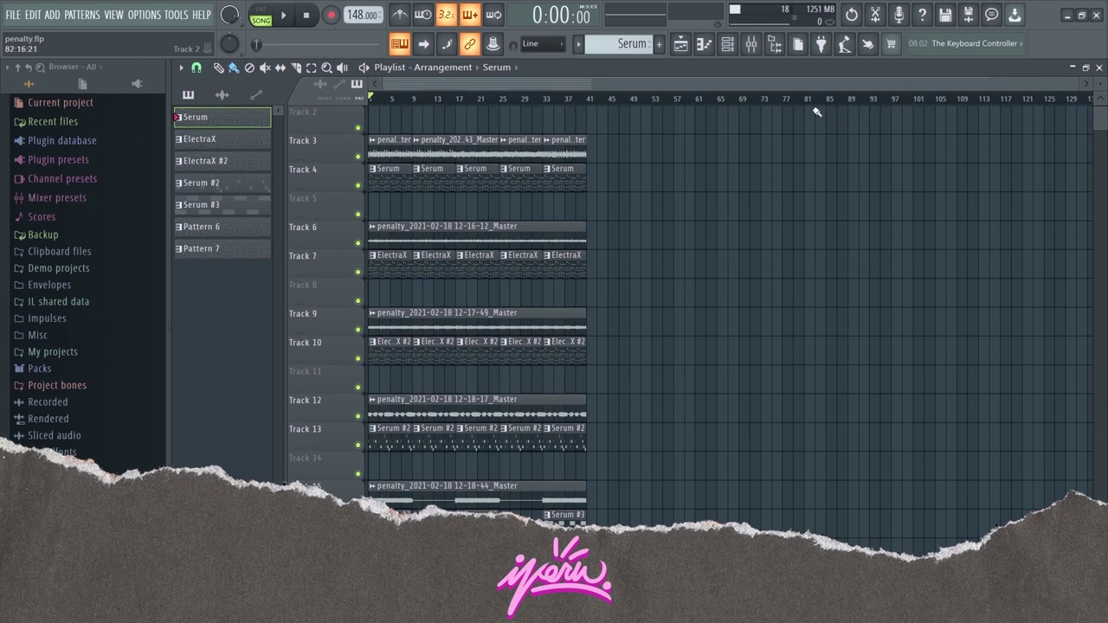
# Isolate Tracks 3 and 4 and listen to the Serum part from the start.
pyautogui.rightClick(358, 186)
pyautogui.click(358, 157)
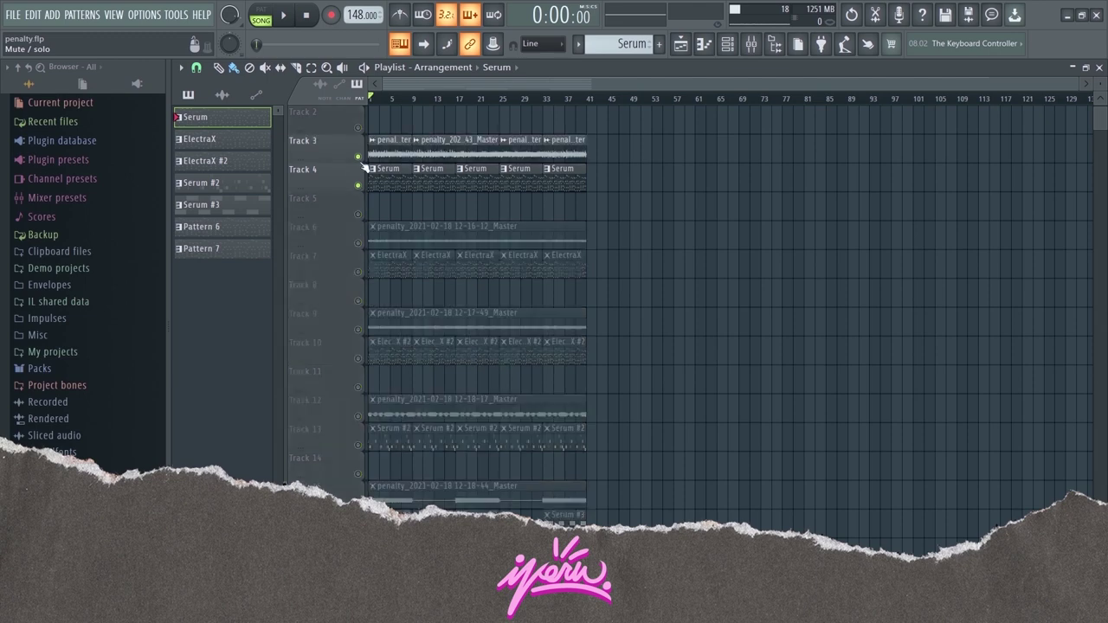
pyautogui.press('space')
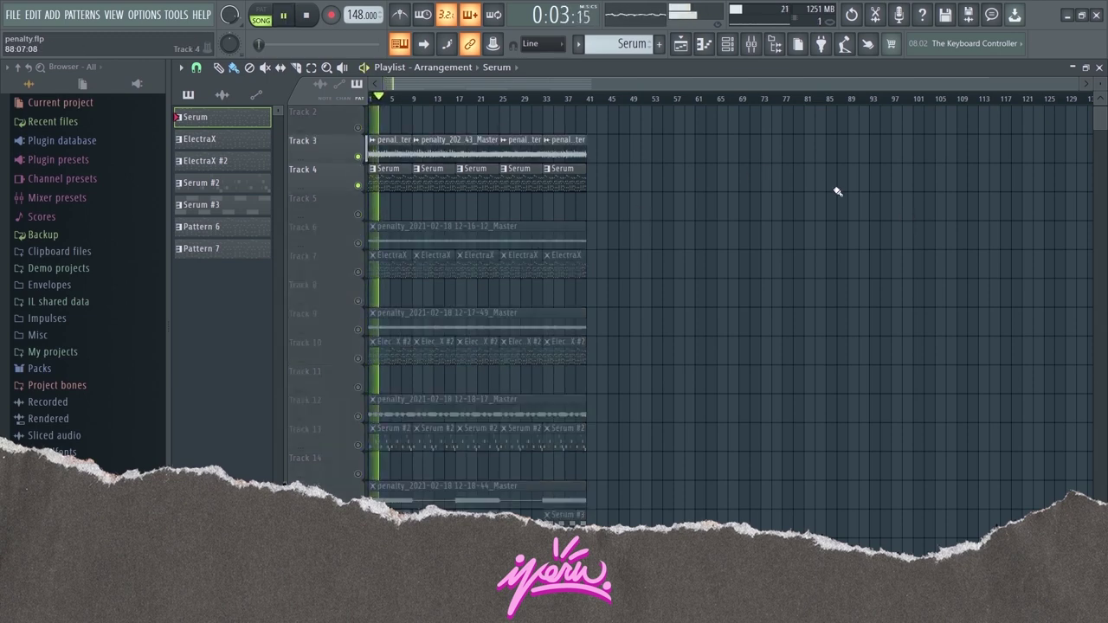
pyautogui.press('space')
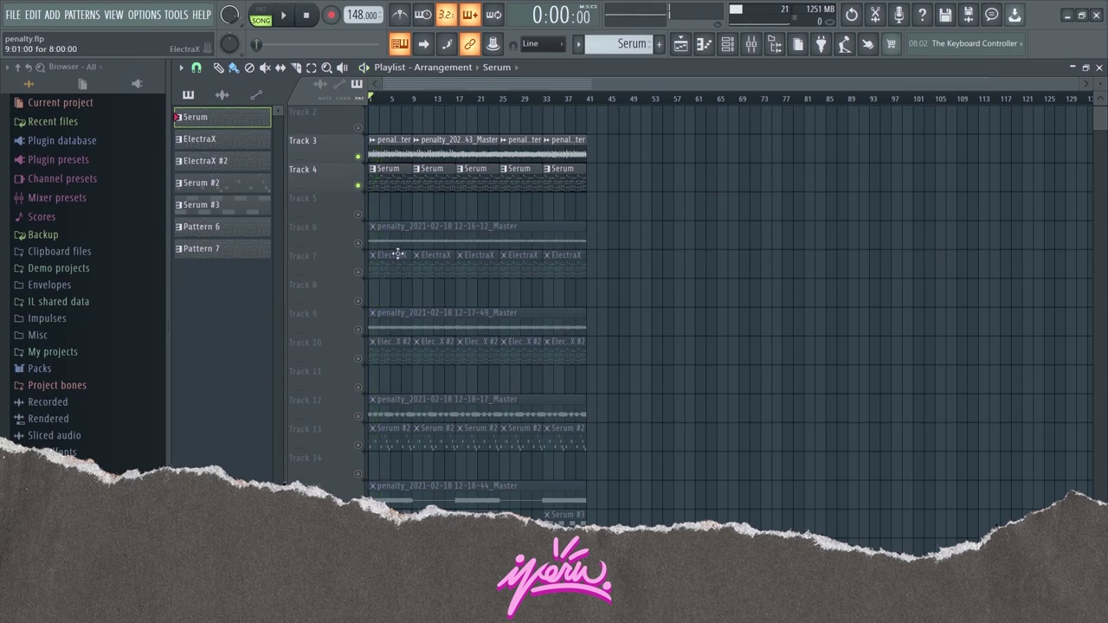
# Audition the Serum part on Tracks 3 and 4 at bar 17 and at bar 33.
pyautogui.scroll(2, 417, 313)
pyautogui.moveTo(511, 84); pyautogui.dragTo(459, 84)
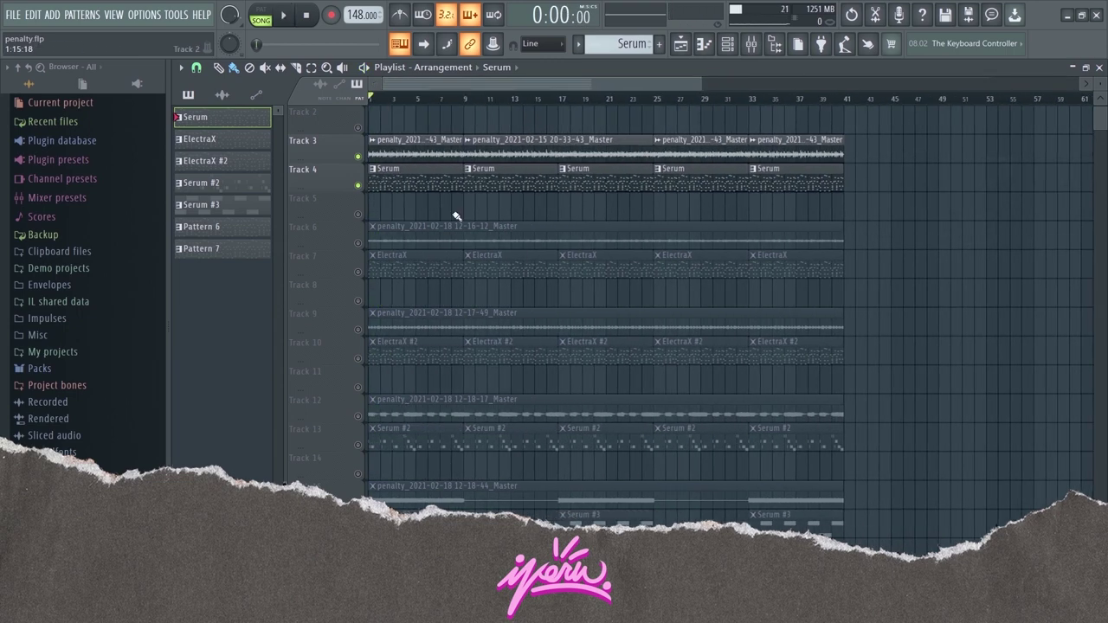
pyautogui.click(562, 107)
pyautogui.press('space')
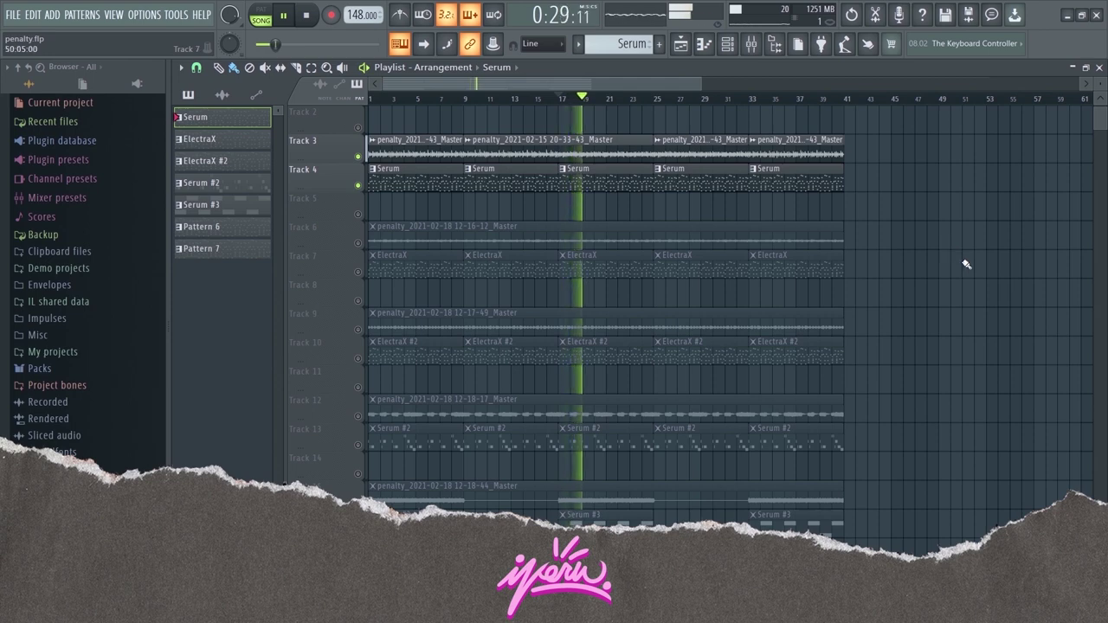
pyautogui.press('space')
pyautogui.click(751, 101)
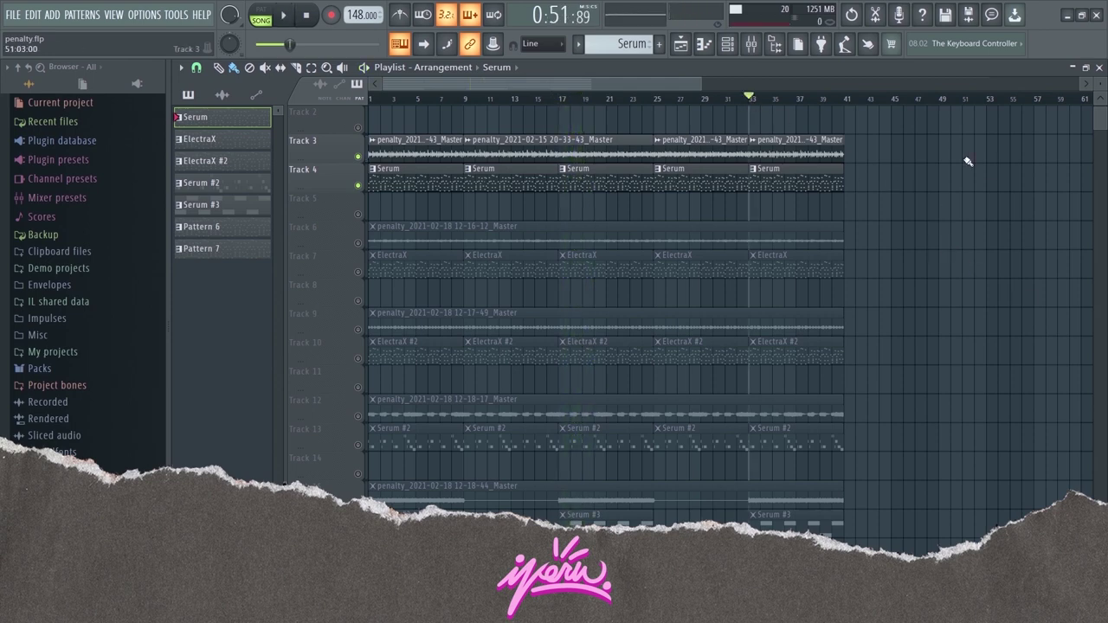
pyautogui.press('space')
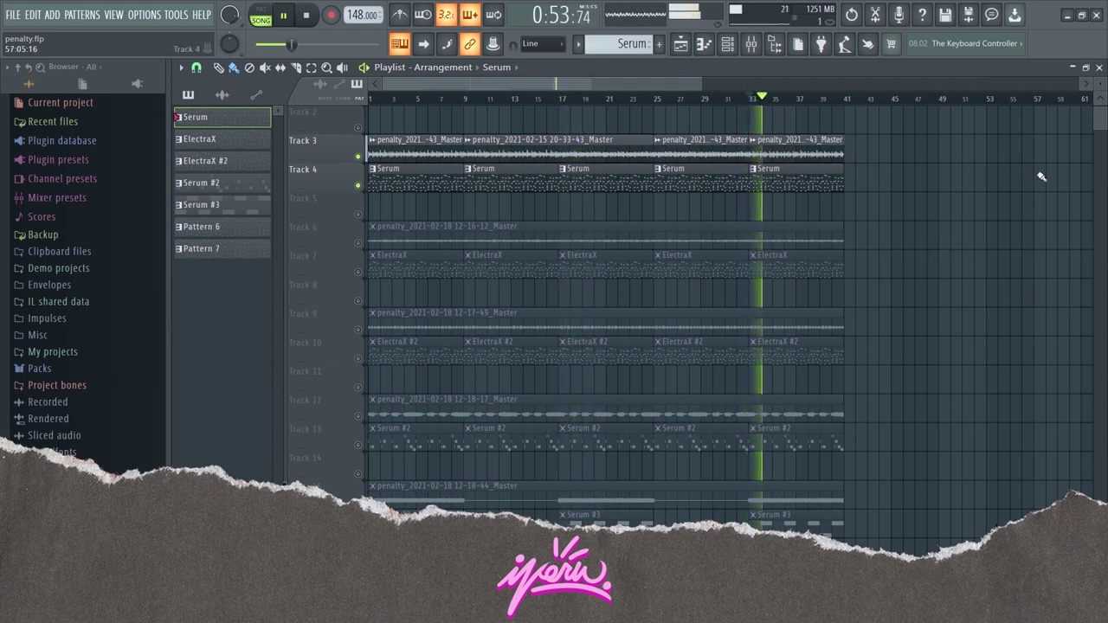
pyautogui.press('space')
pyautogui.press('Home')
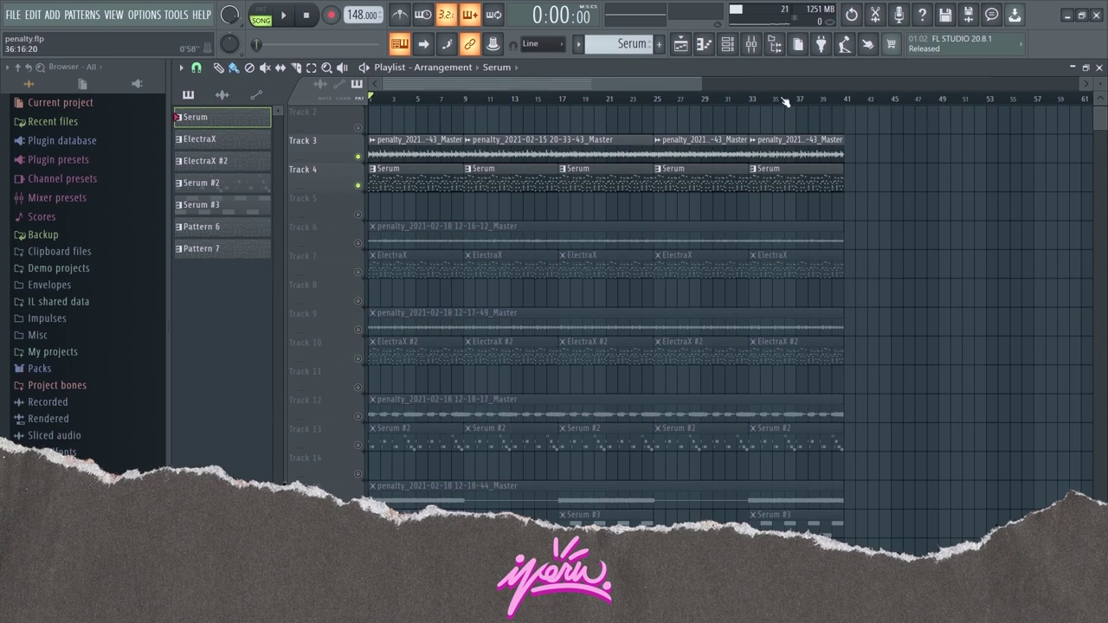
pyautogui.click(560, 98)
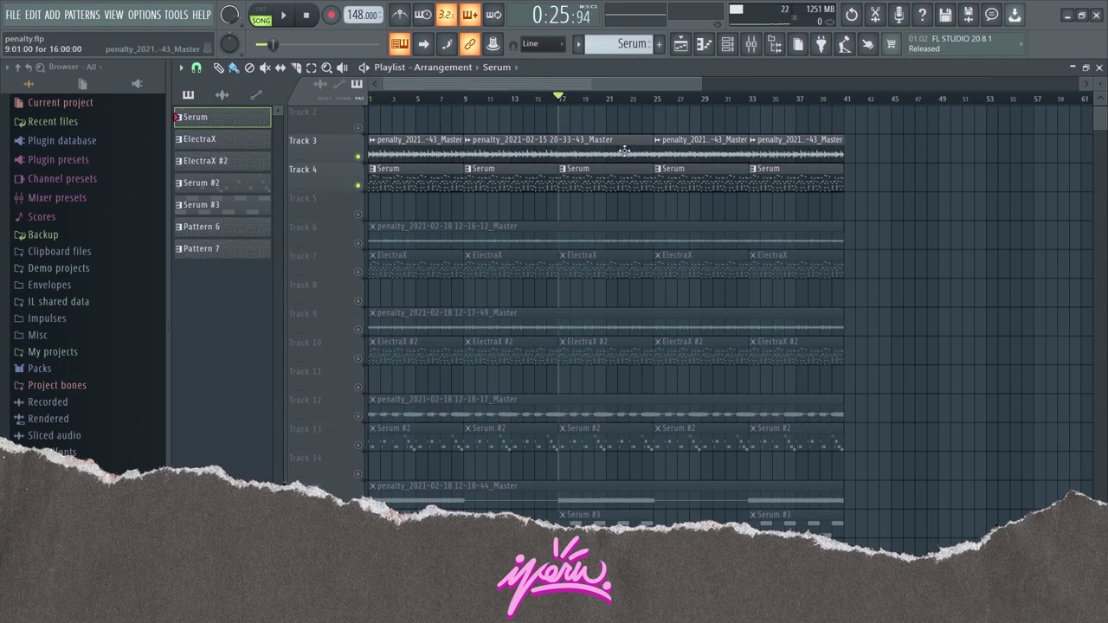
pyautogui.click(749, 98)
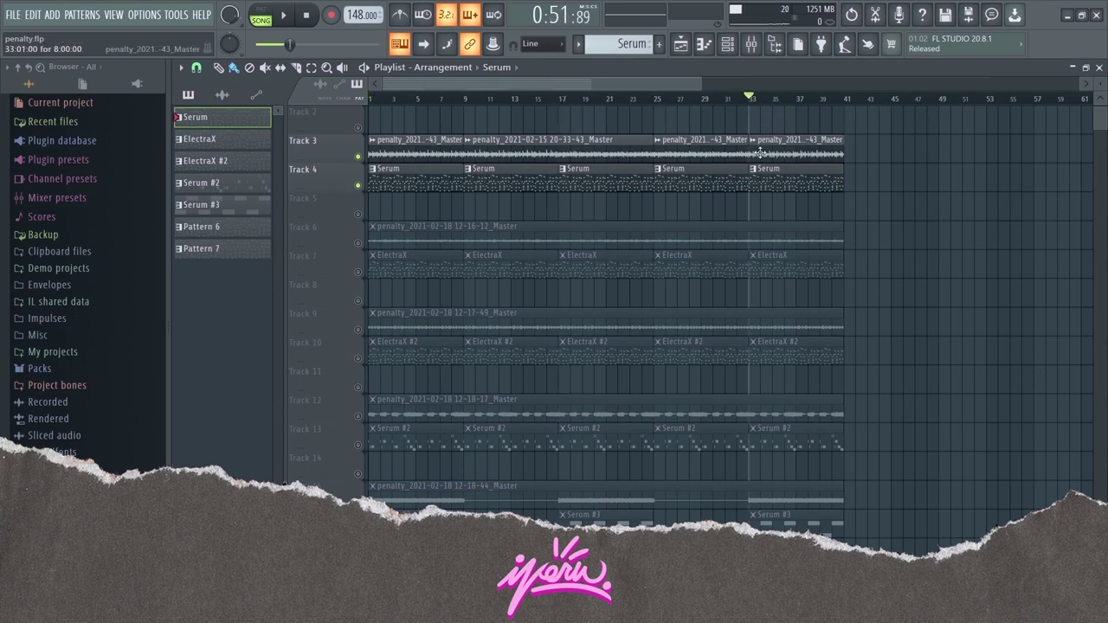
# Isolate Tracks 6 and 7 and listen to the ElectraX part from the start.
pyautogui.rightClick(358, 243)
pyautogui.rightClick(357, 272)
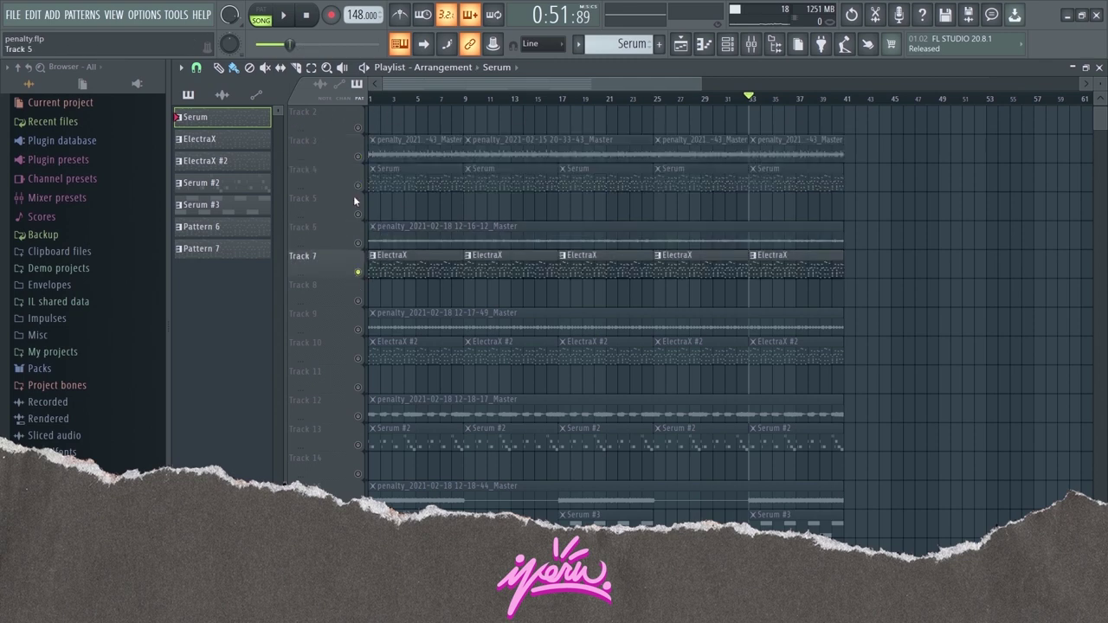
pyautogui.click(358, 243)
pyautogui.press('space')
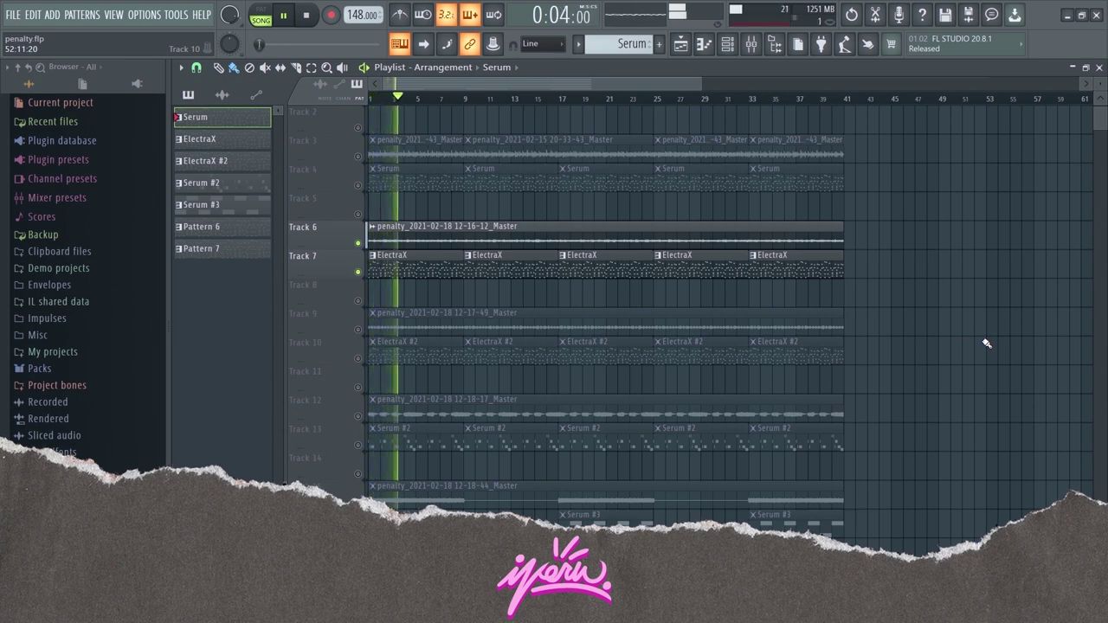
pyautogui.press('space')
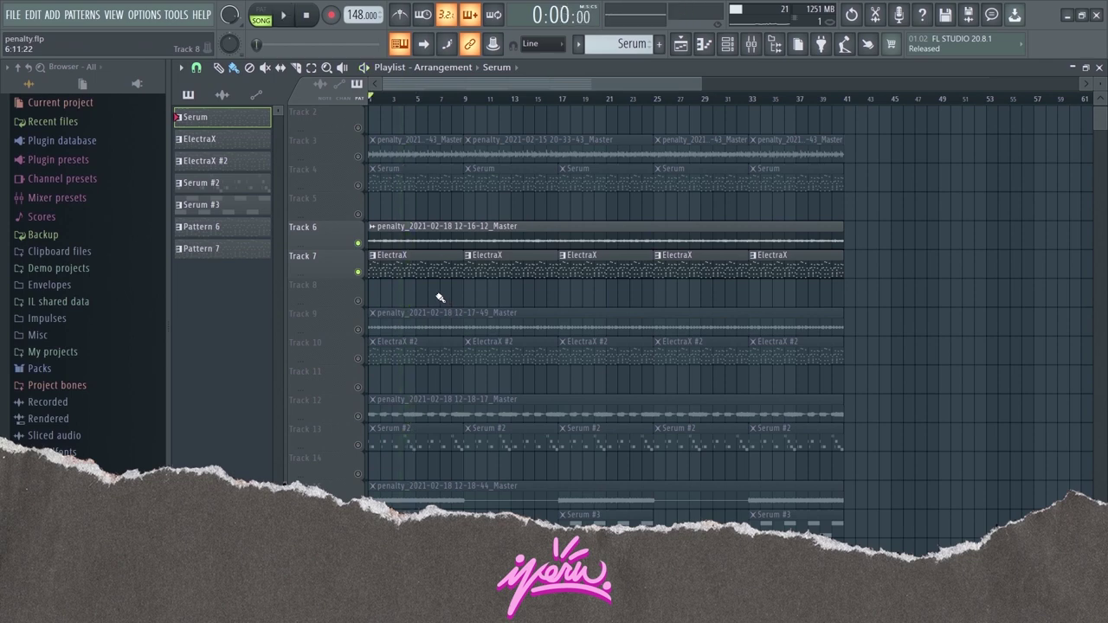
# Move the playhead to bar 17, to bar 33 and back to the start of the arrangement.
pyautogui.click(560, 101)
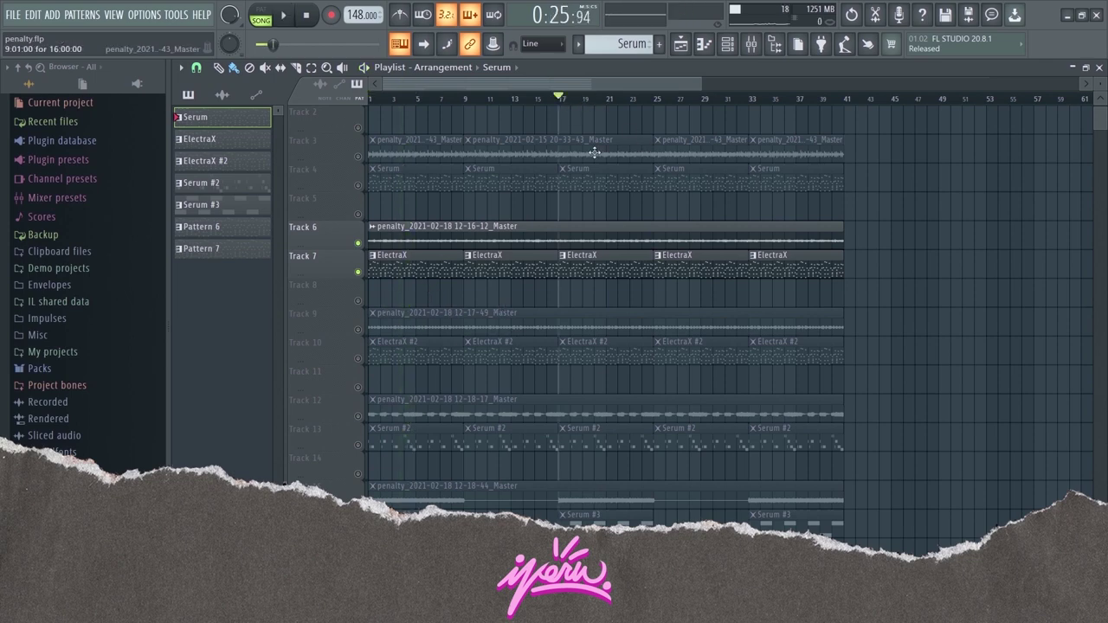
pyautogui.click(750, 100)
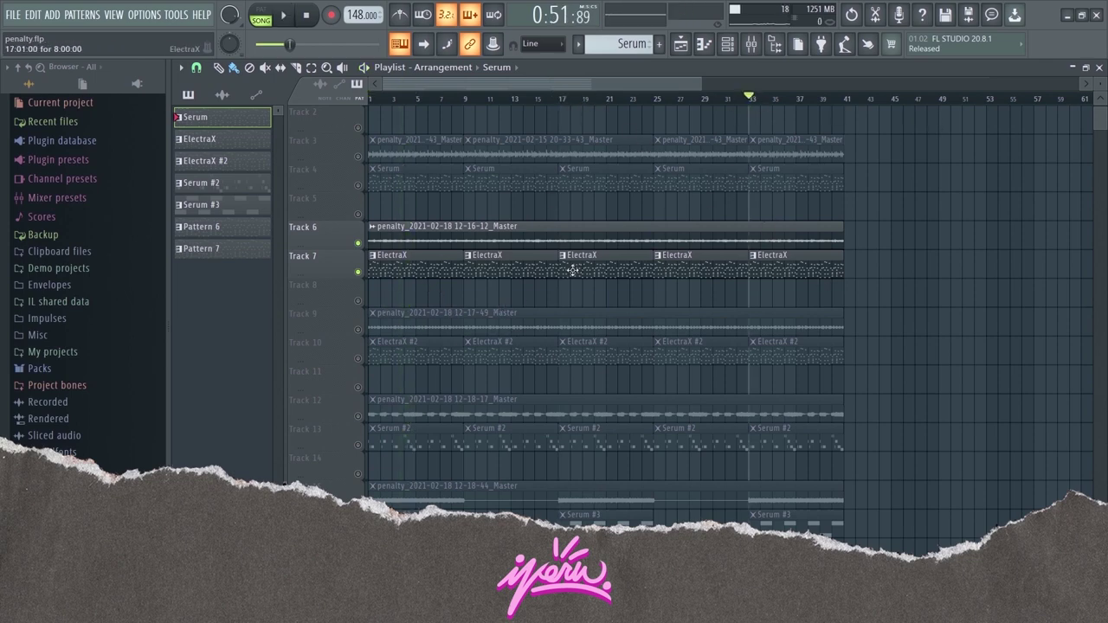
pyautogui.click(306, 14)
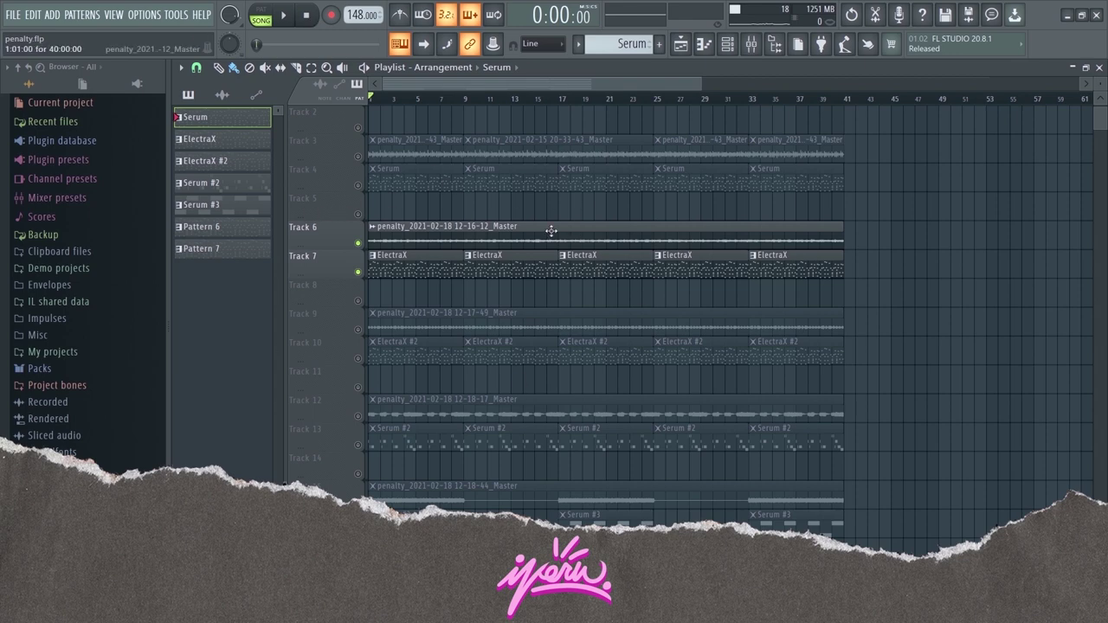
# Unmute Tracks 9 and 10, mute Tracks 6 and 7, and listen to the ElectraX #2 part.
pyautogui.click(358, 330)
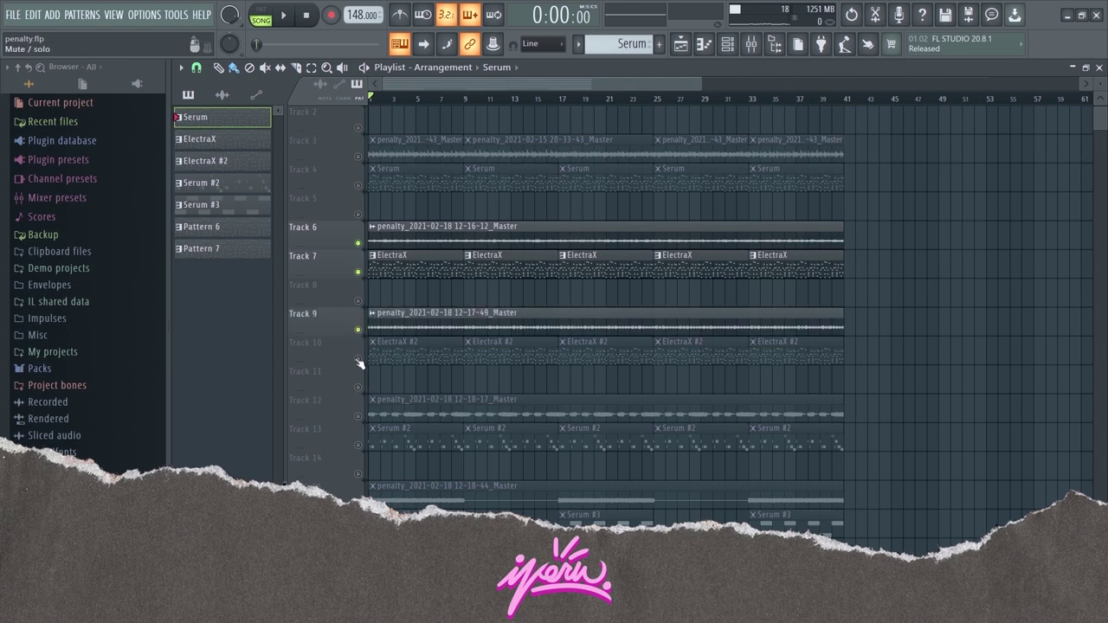
pyautogui.click(357, 359)
pyautogui.click(357, 243)
pyautogui.click(357, 272)
pyautogui.press('space')
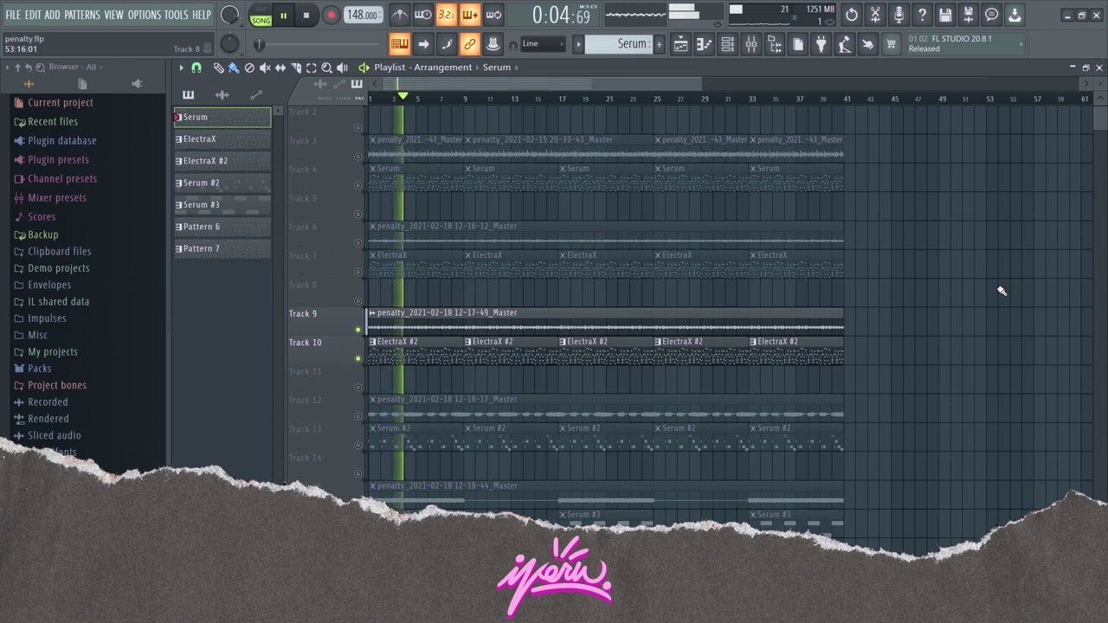
pyautogui.press('space')
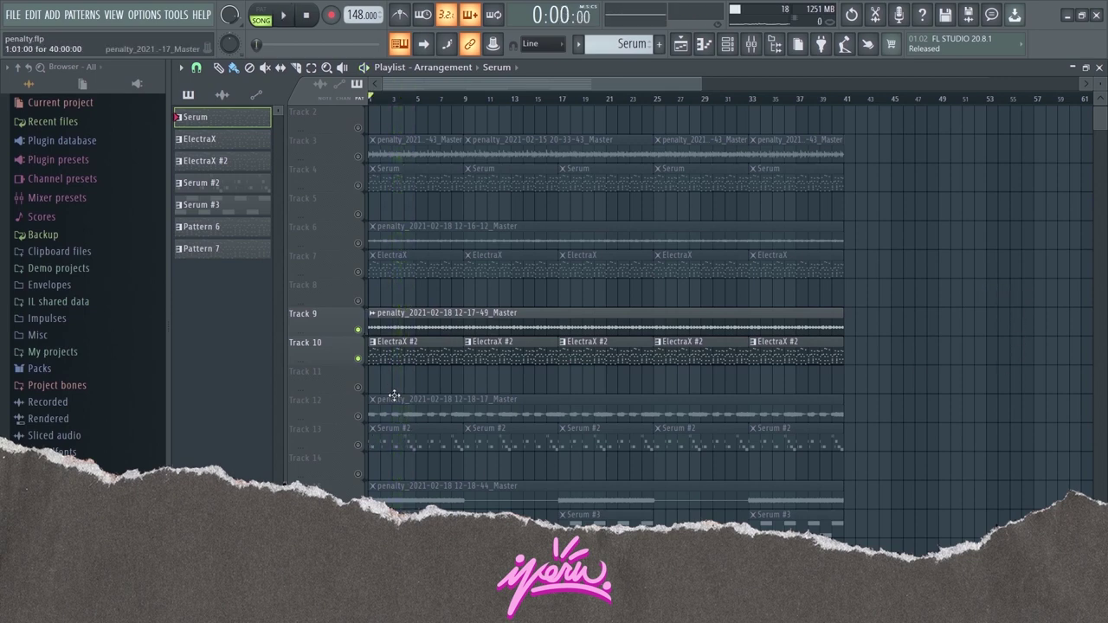
# Unmute Tracks 12 and 13, mute Tracks 9 and 10, and listen to the Serum #2 part.
pyautogui.click(358, 417)
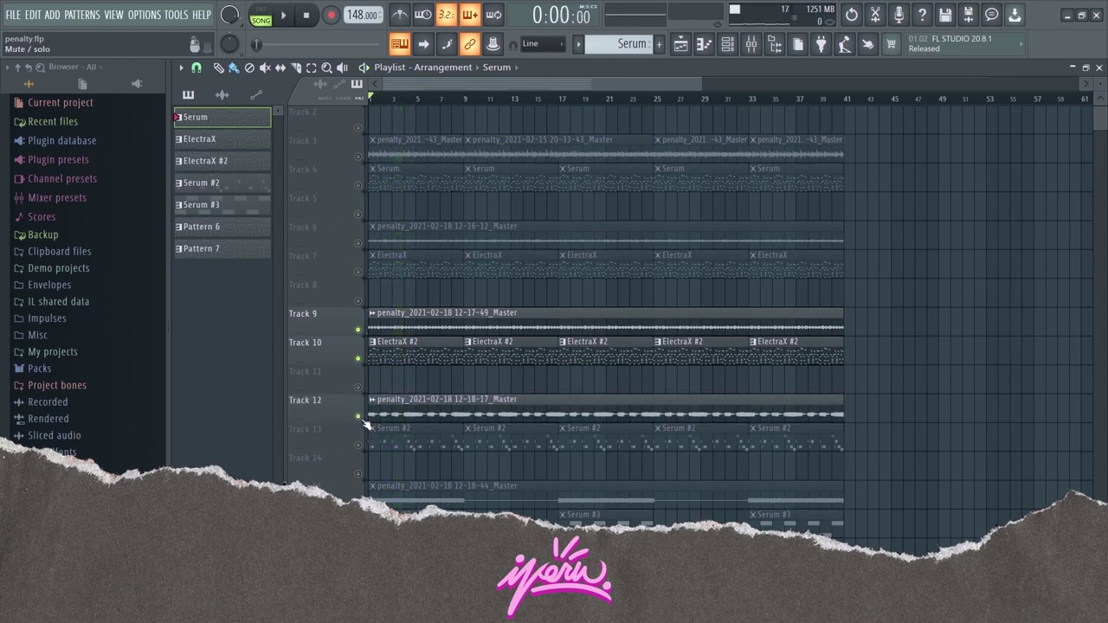
pyautogui.click(358, 445)
pyautogui.click(357, 330)
pyautogui.click(358, 359)
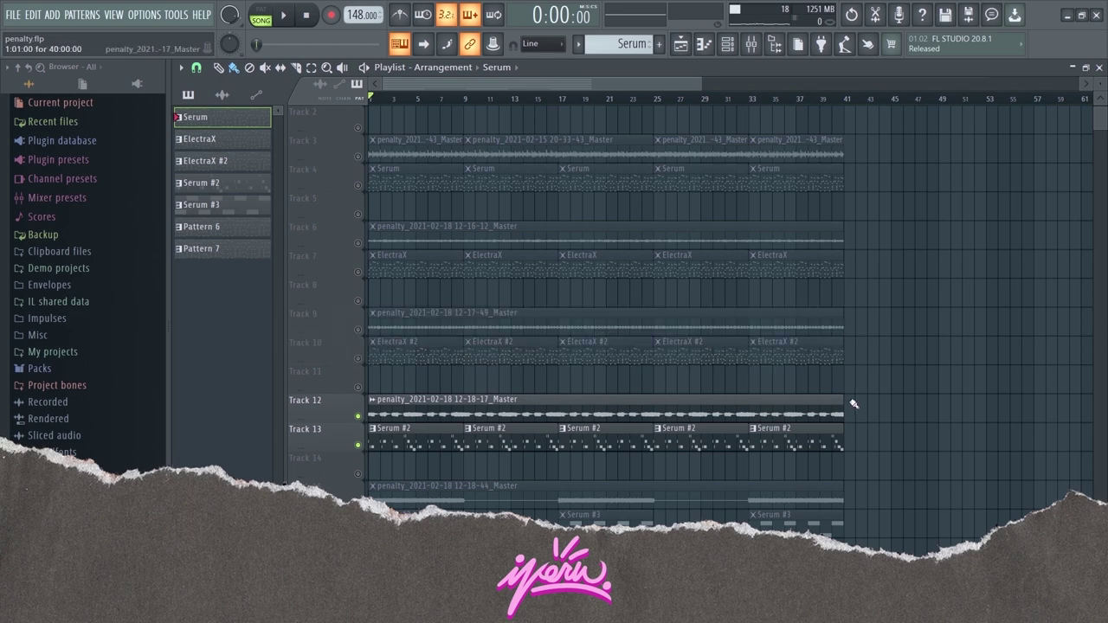
pyautogui.press('space')
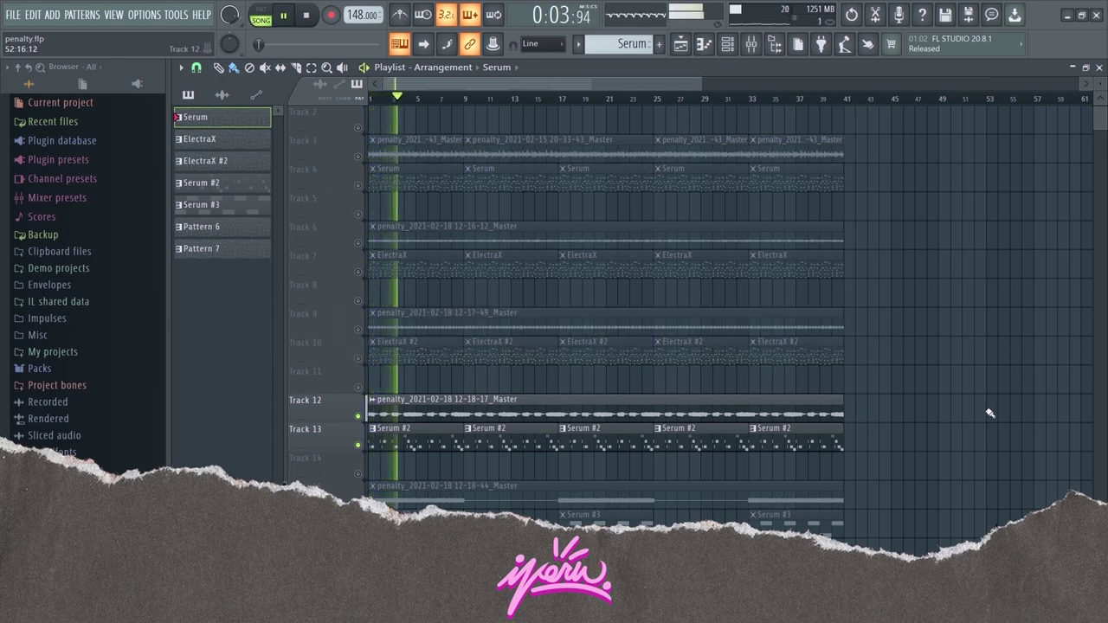
pyautogui.press('space')
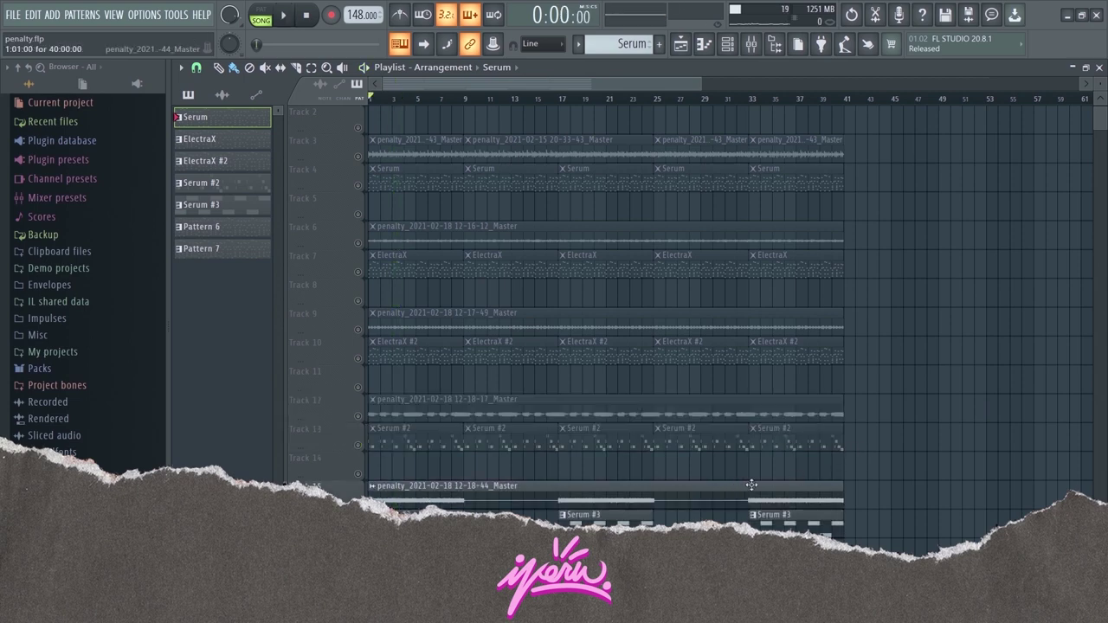
# Play the isolated Serum #3 part and its recording from the start and stop it.
pyautogui.press('space')
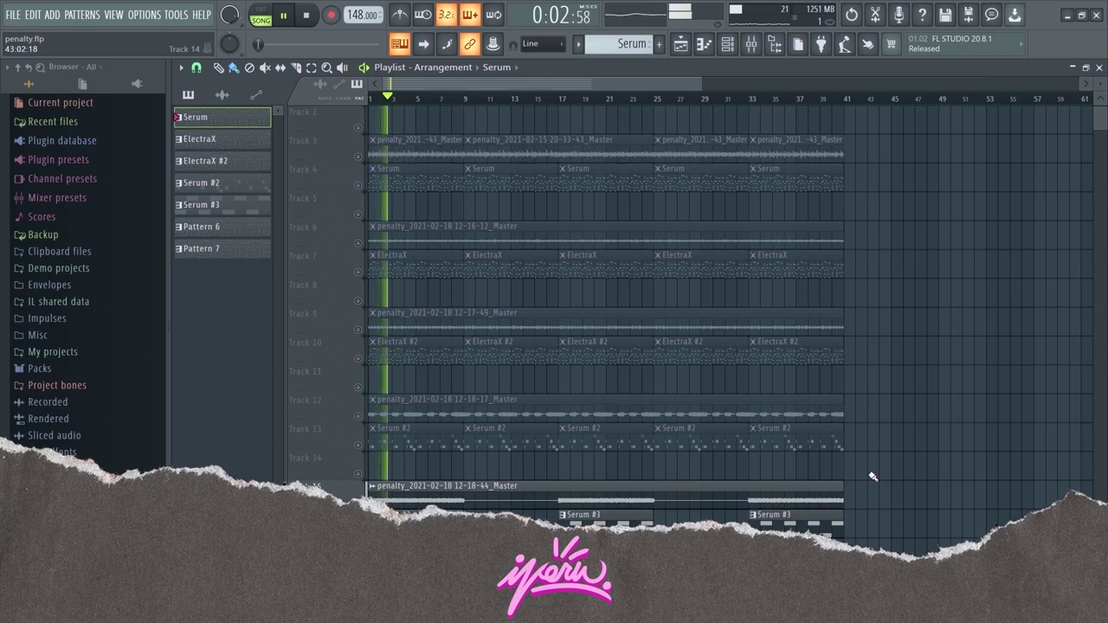
pyautogui.press('space')
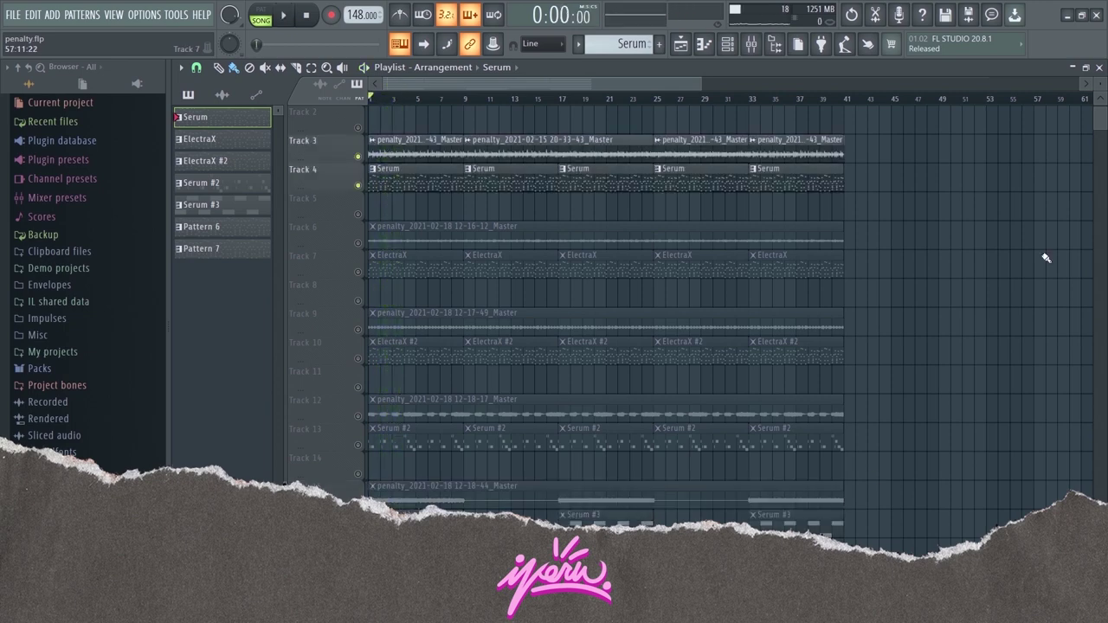
# Open the Serum pattern in the piano roll and examine its low, middle and high notes.
pyautogui.press('F7')
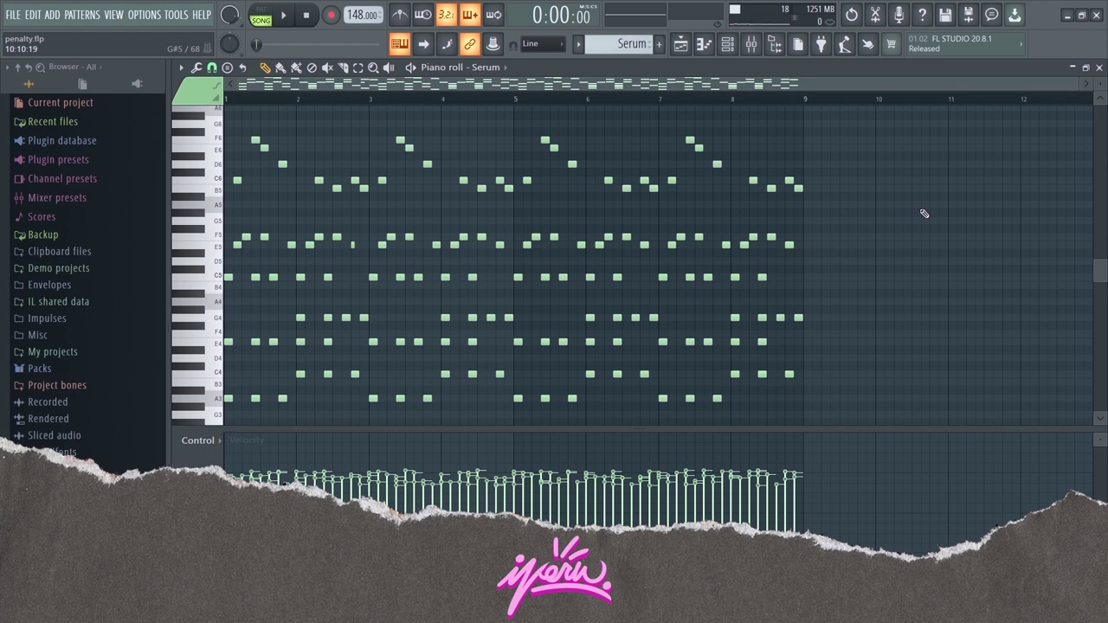
pyautogui.scroll(3, 638, 250)
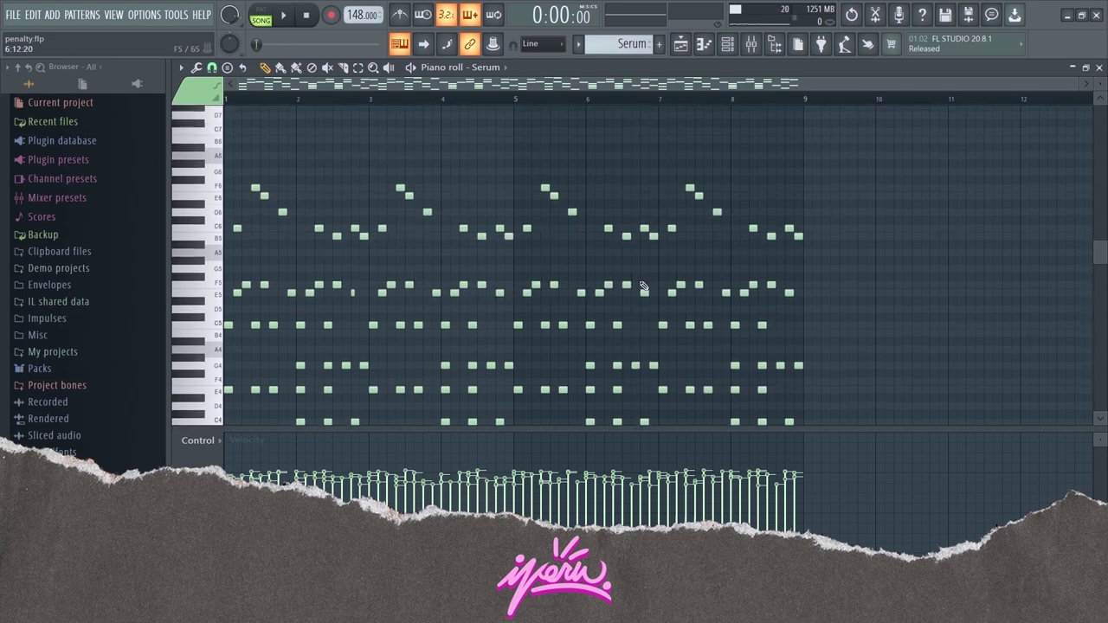
pyautogui.scroll(7, 643, 285)
pyautogui.scroll(-8, 643, 289)
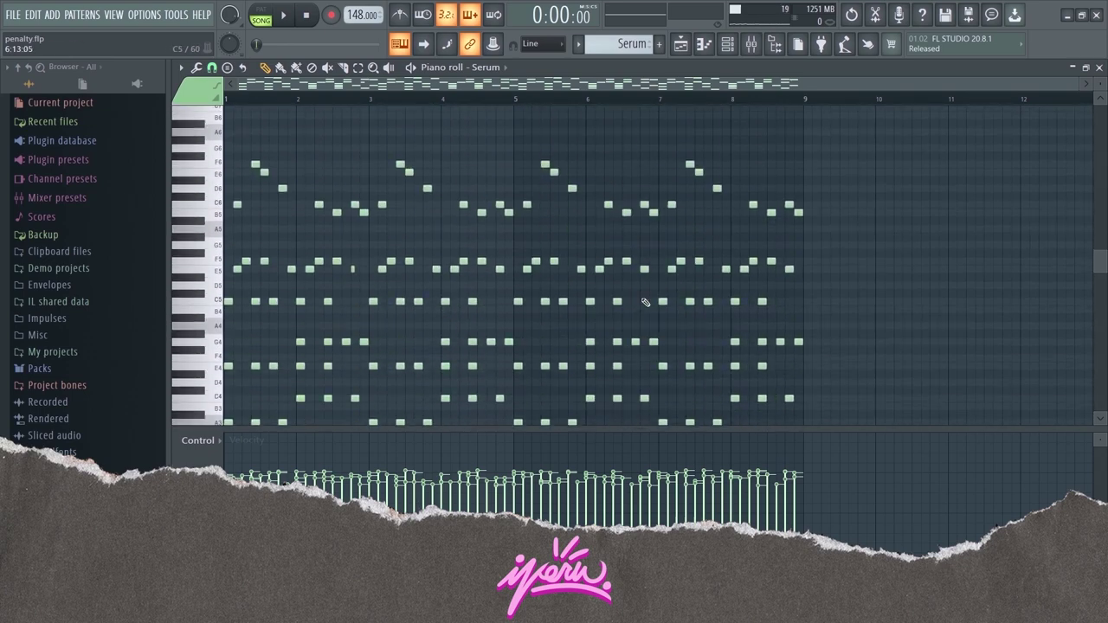
pyautogui.scroll(-4, 797, 220)
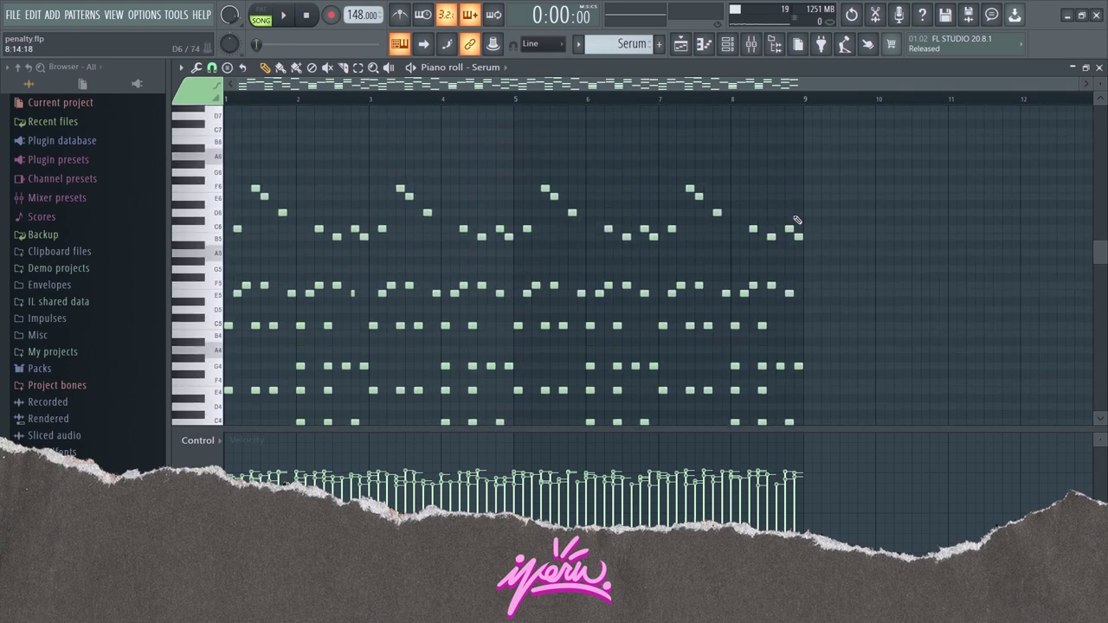
pyautogui.scroll(2, 797, 220)
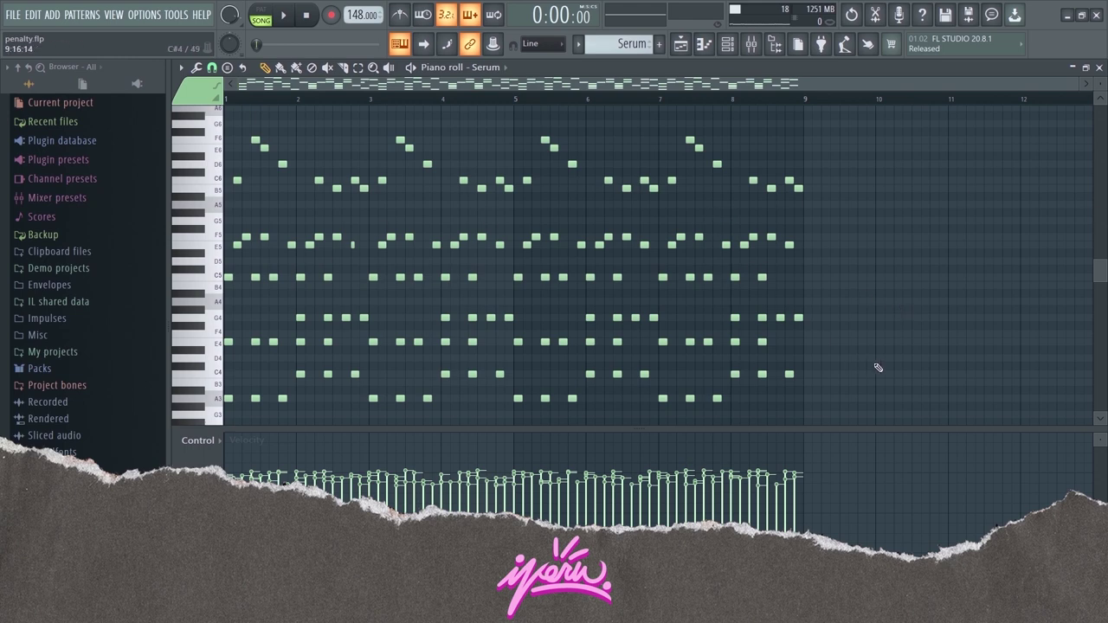
# Select the Serum pattern's low A3–G4 notes, middle C5–F5 notes and high B5–F6 notes, one group at a time.
pyautogui.moveTo(865, 310); pyautogui.dragTo(223, 428)
pyautogui.moveTo(862, 205); pyautogui.dragTo(224, 292)
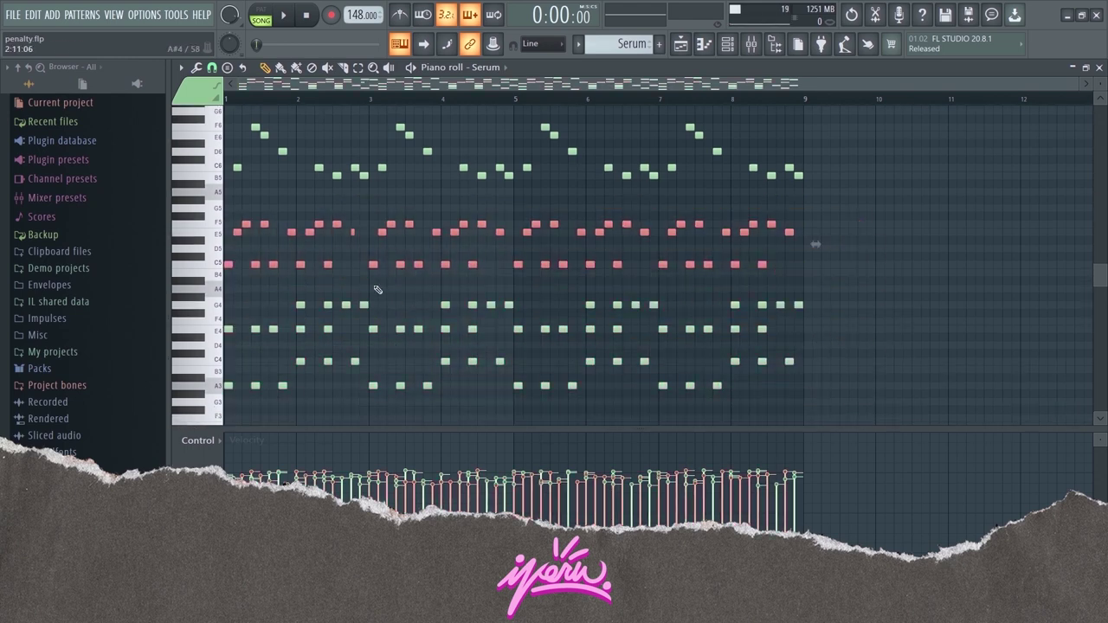
pyautogui.scroll(2, 799, 238)
pyautogui.moveTo(861, 151); pyautogui.dragTo(223, 227)
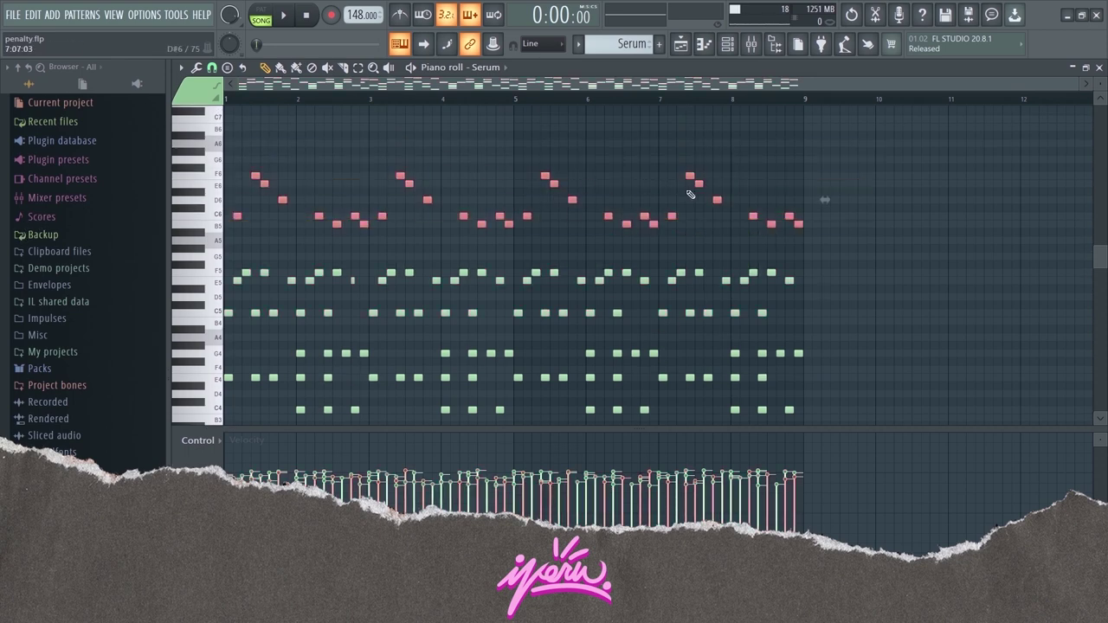
pyautogui.scroll(-2, 690, 194)
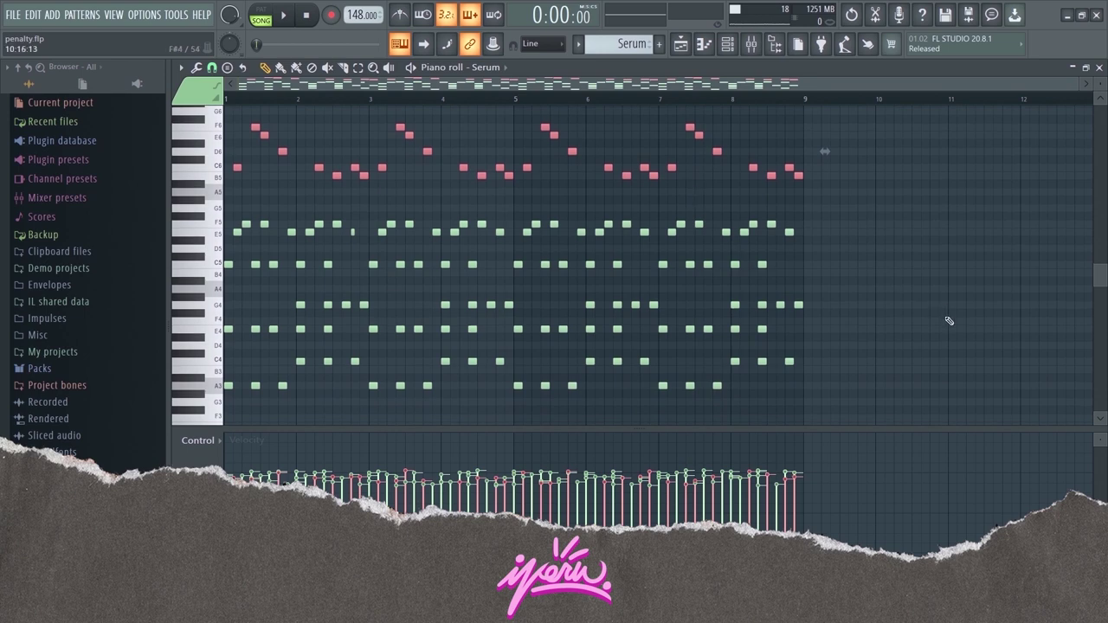
# Highlight the Serum pattern's lower chord layer, middle melody and upper melody in turn to compare the three layers.
pyautogui.moveTo(889, 303); pyautogui.dragTo(112, 396)
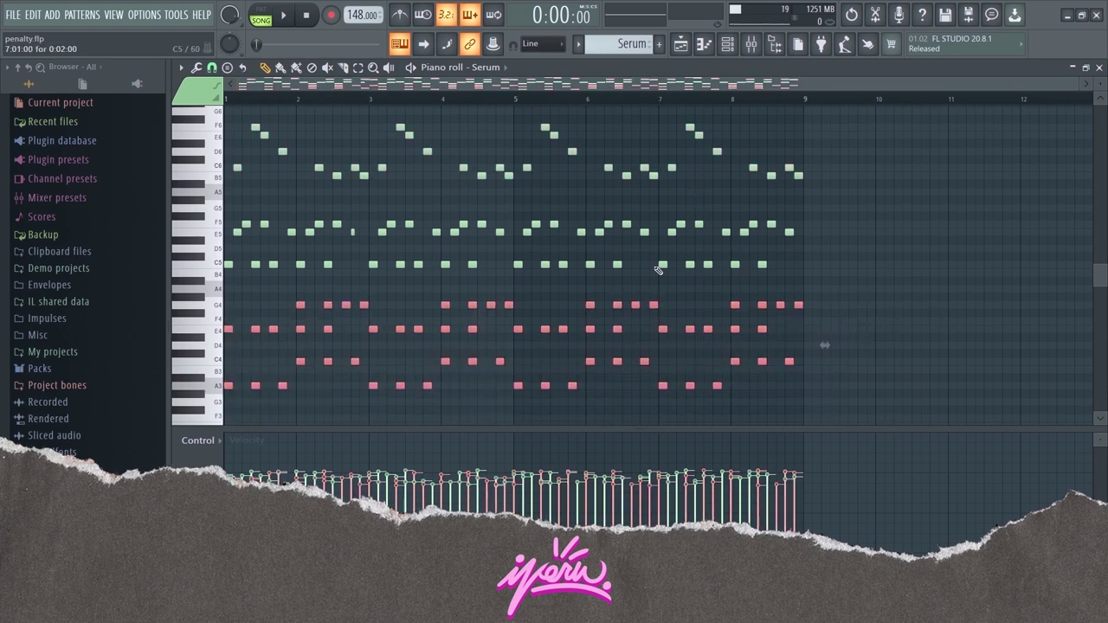
pyautogui.moveTo(859, 230); pyautogui.dragTo(217, 284)
pyautogui.moveTo(838, 214); pyautogui.dragTo(40, 281)
pyautogui.moveTo(851, 116); pyautogui.dragTo(44, 213)
pyautogui.scroll(3, 398, 228)
pyautogui.scroll(-3, 393, 229)
pyautogui.scroll(2, 392, 232)
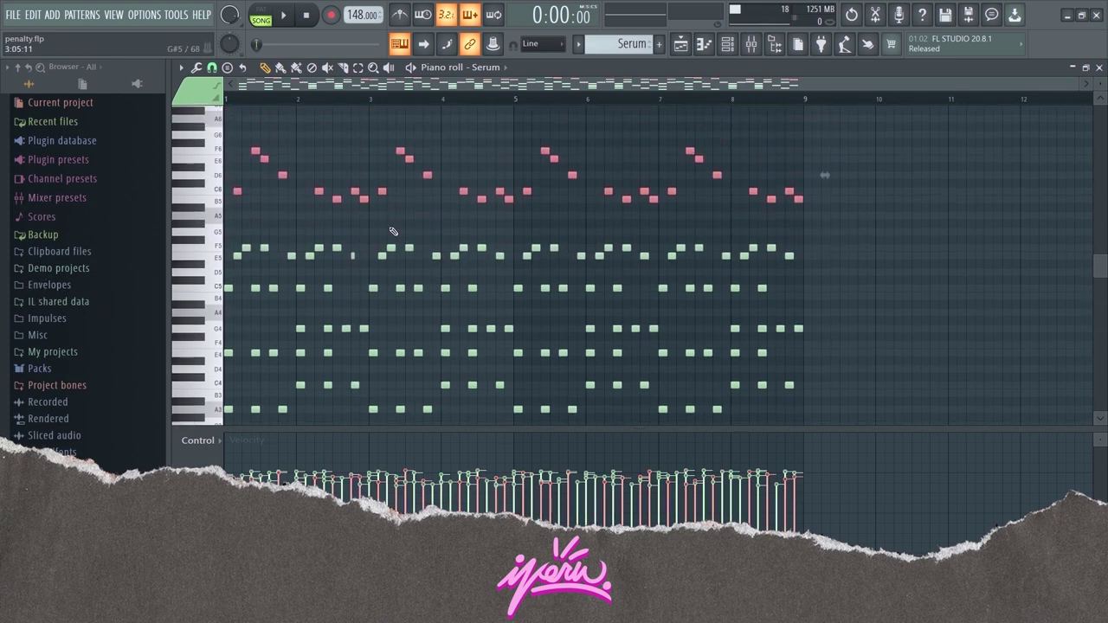
# Copy the low A3–G4 notes into bars 9–16 and clear the selection.
pyautogui.scroll(-3, 893, 238)
pyautogui.scroll(3, 893, 238)
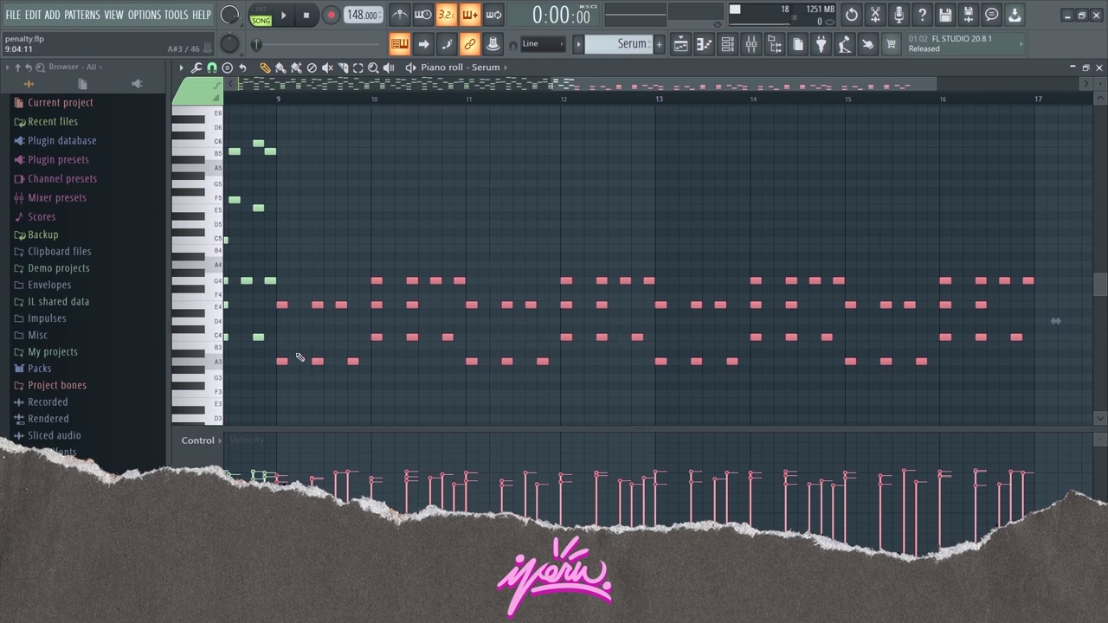
pyautogui.scroll(3, 296, 361)
pyautogui.hotkey('ctrl', 'd')
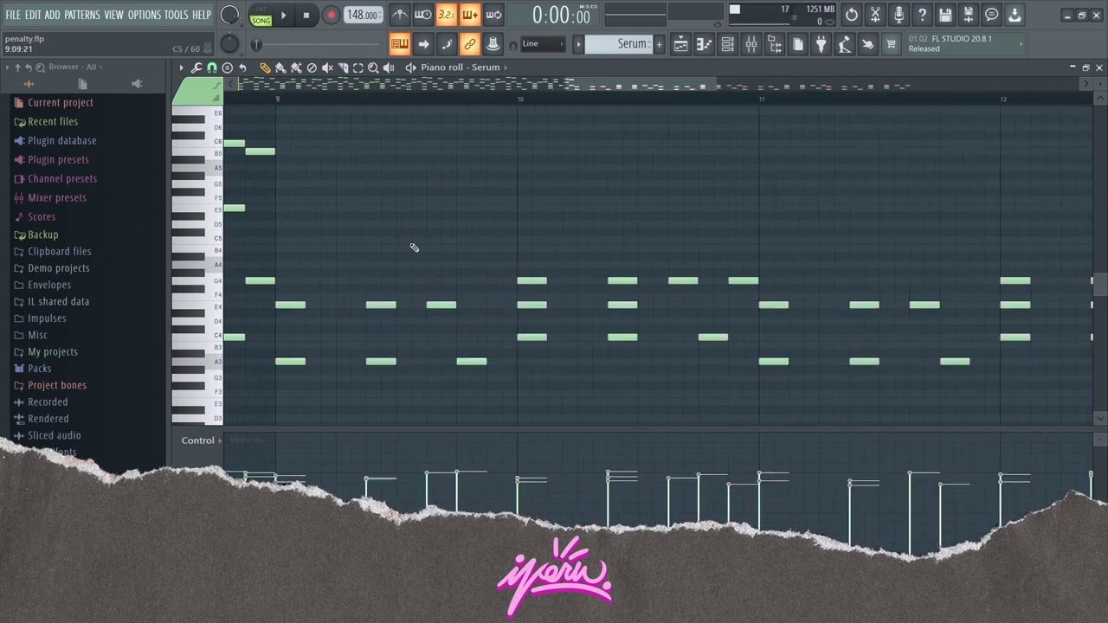
# Audition the copied A3 notes in bar 9, and add a trial C4 note and delete it.
pyautogui.click(279, 361)
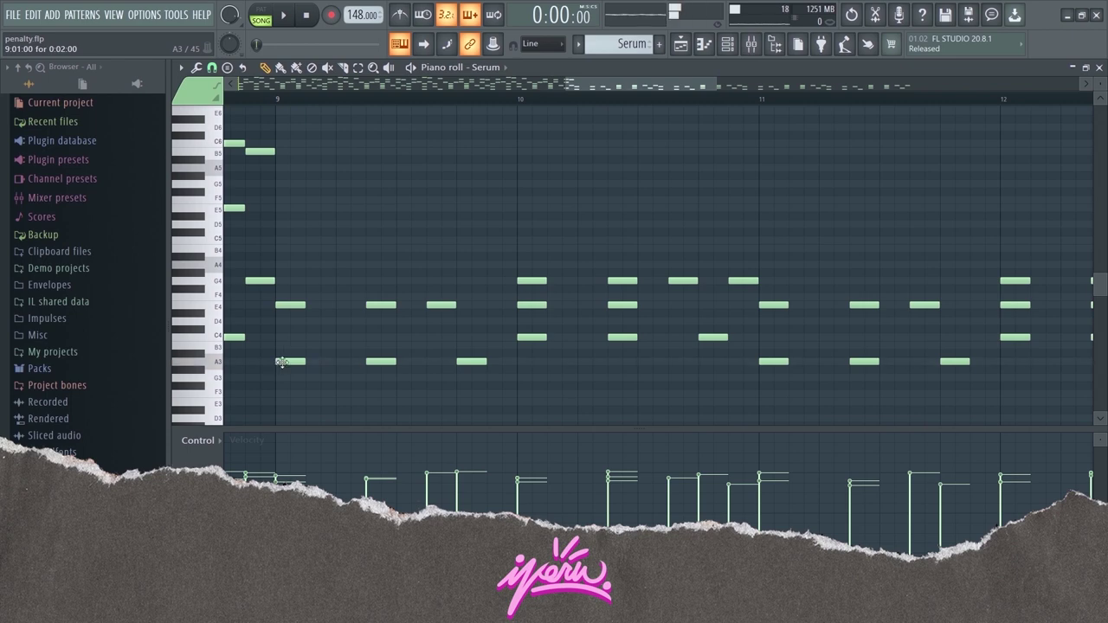
pyautogui.click(378, 361)
pyautogui.click(475, 361)
pyautogui.click(293, 337)
pyautogui.rightClick(289, 338)
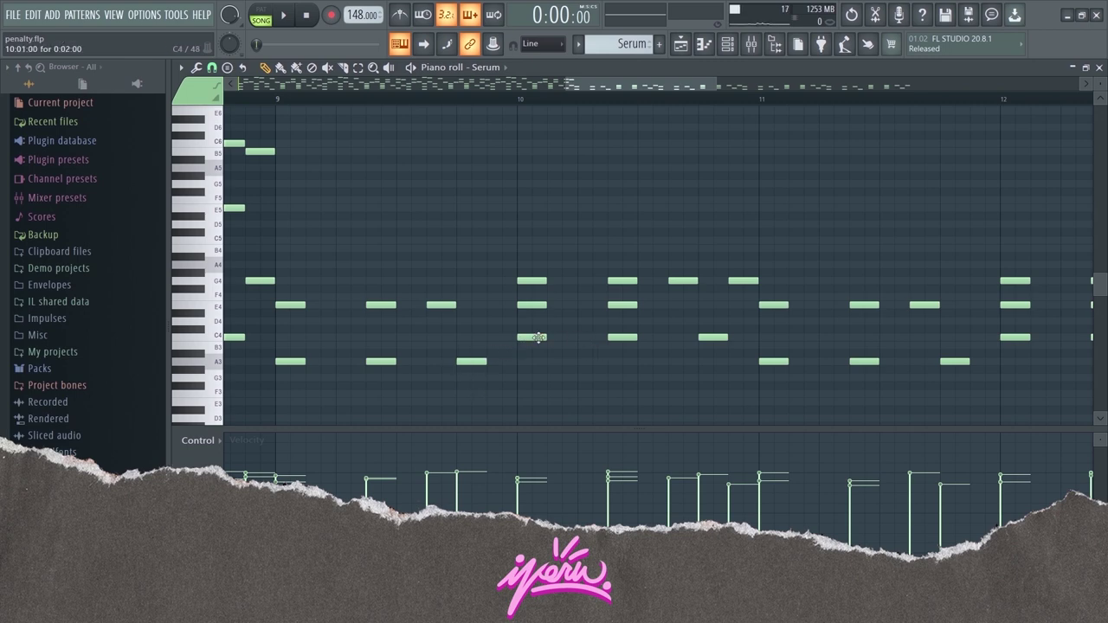
# Audition the C4, E4 and G4 notes of the chord at the start of bar 10.
pyautogui.moveTo(603, 88); pyautogui.dragTo(619, 92)
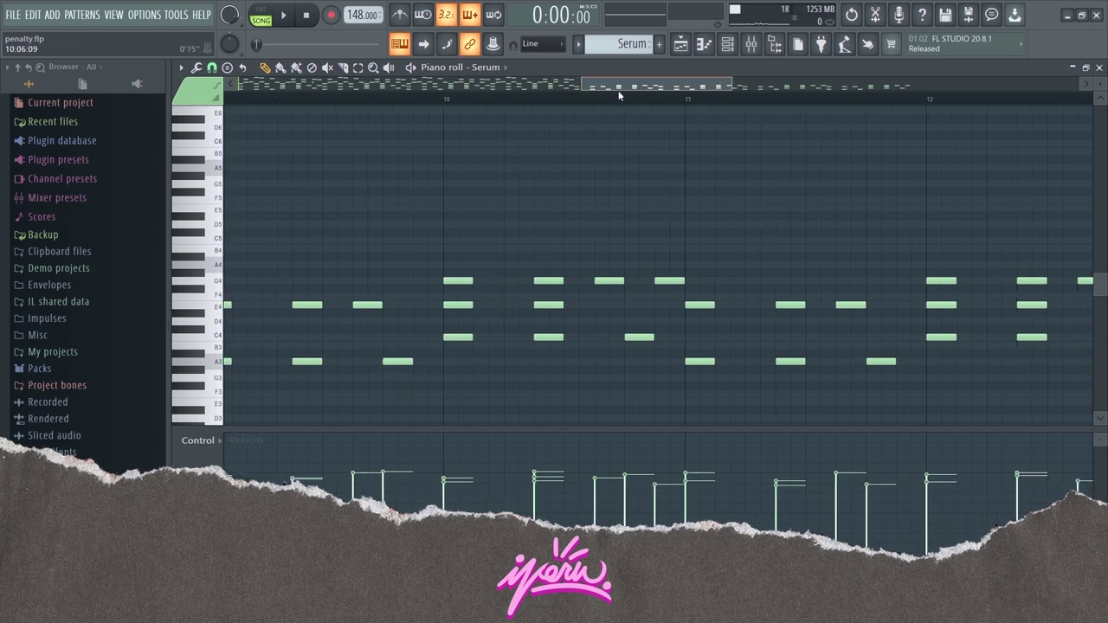
pyautogui.click(439, 339)
pyautogui.click(442, 305)
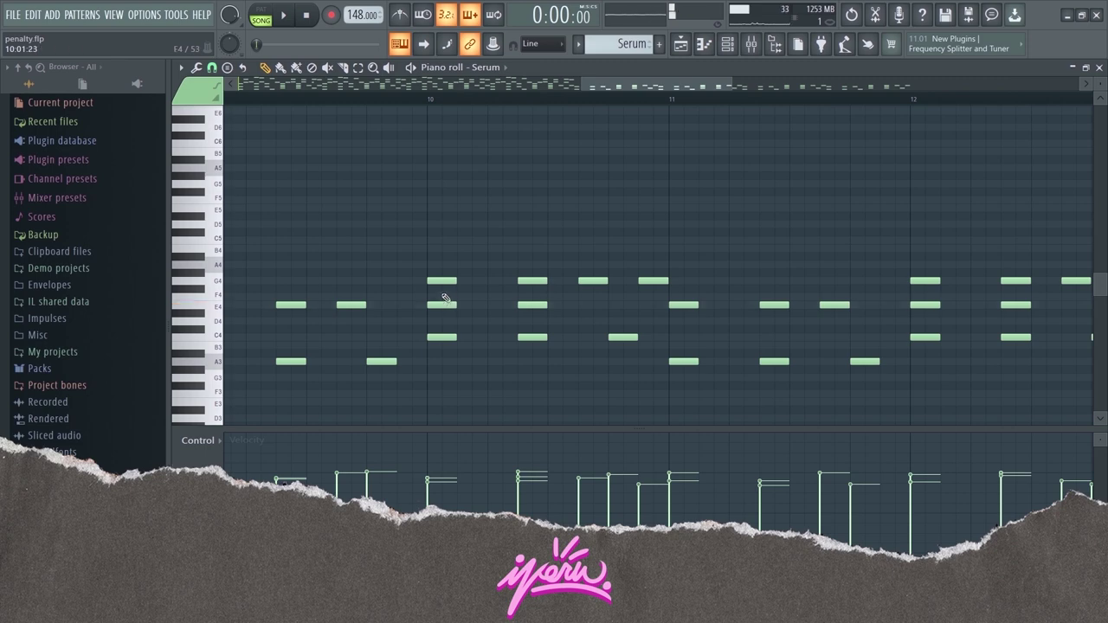
pyautogui.click(443, 281)
# Select the copied low phrase in bars 9–10, and single out its ending A3 and G4 notes to examine the rhythm.
pyautogui.moveTo(637, 86); pyautogui.dragTo(616, 95)
pyautogui.moveTo(310, 263); pyautogui.dragTo(777, 392)
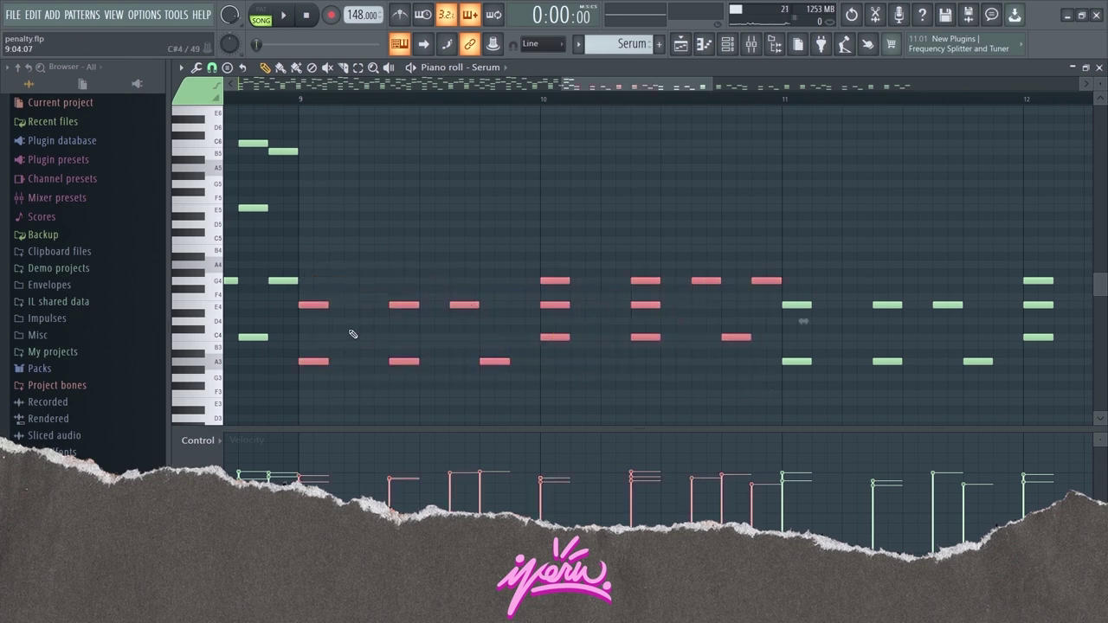
pyautogui.moveTo(317, 285); pyautogui.dragTo(372, 318)
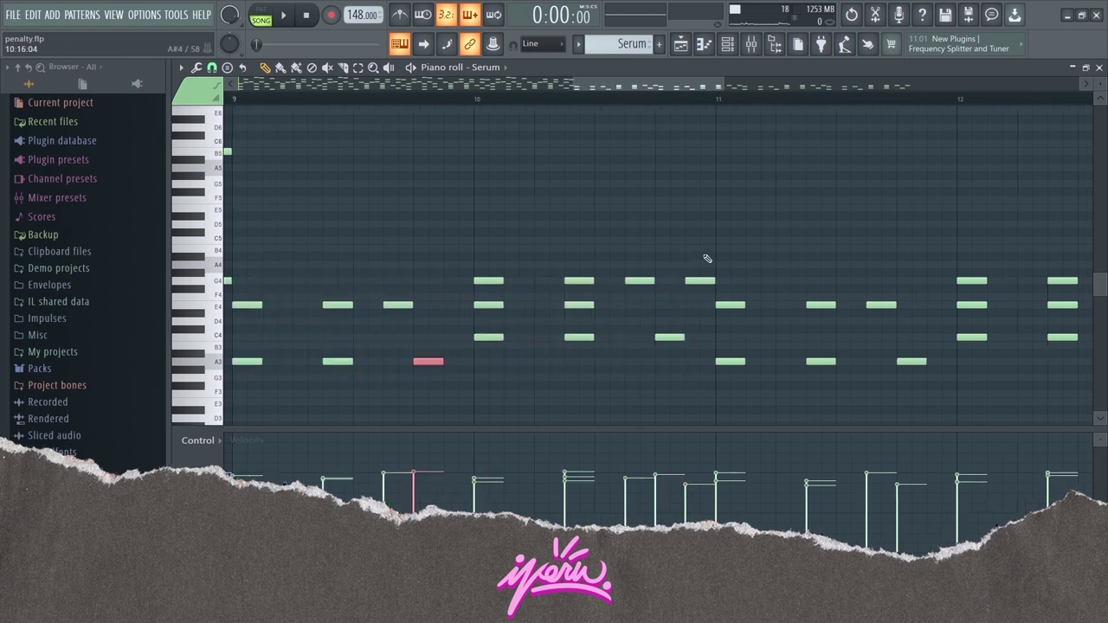
pyautogui.click(701, 280)
pyautogui.moveTo(611, 88); pyautogui.dragTo(625, 89)
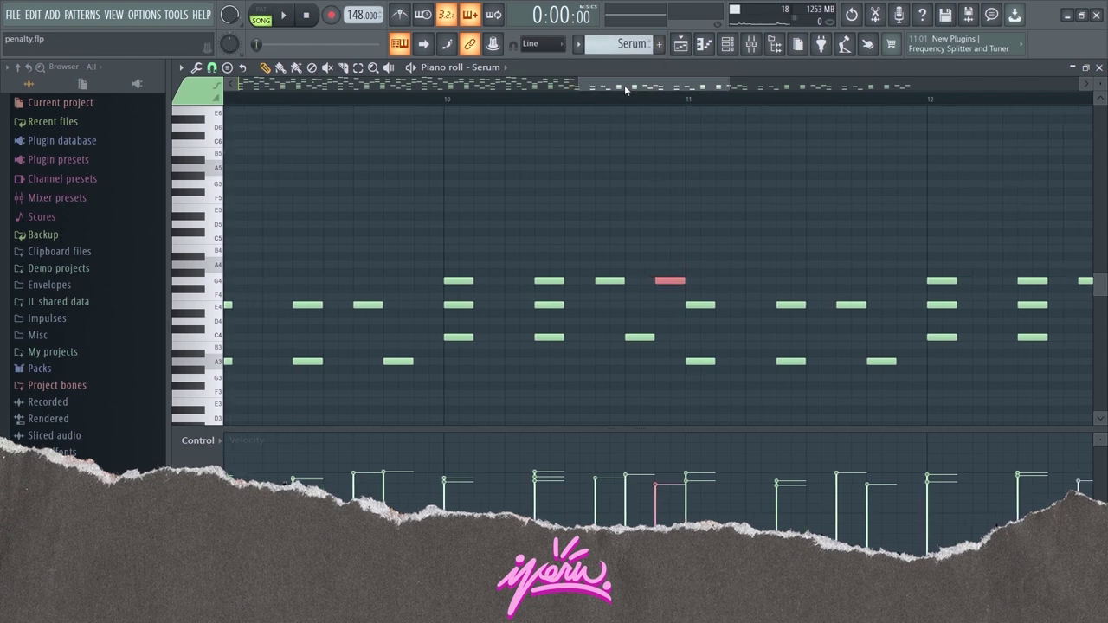
# Delete the copied low notes from bars 9–16.
pyautogui.scroll(-4, 621, 331)
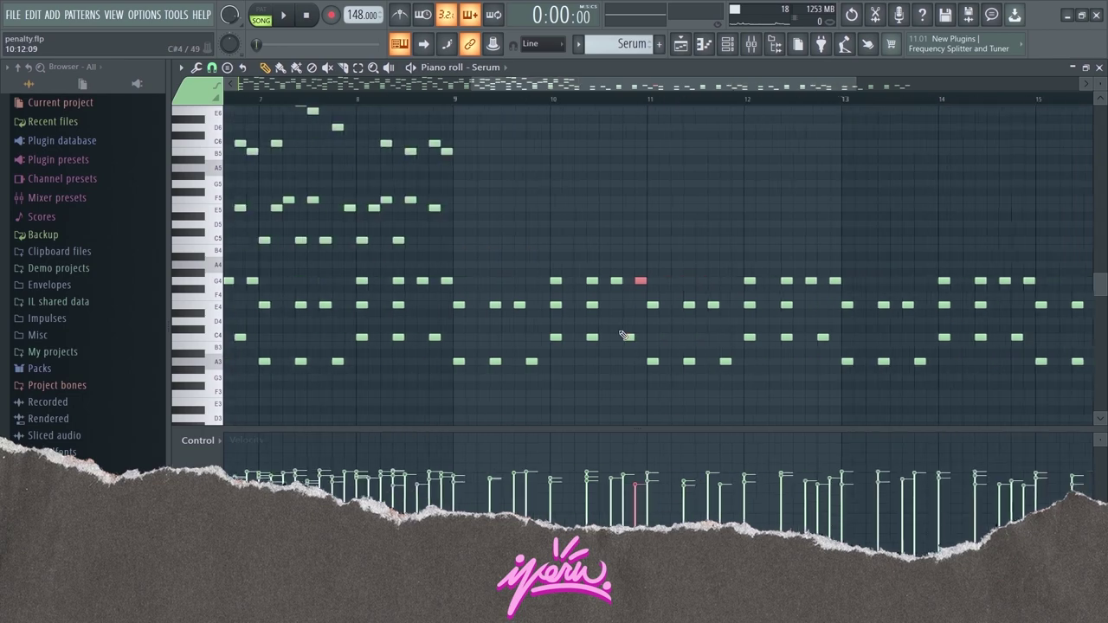
pyautogui.scroll(1, 638, 299)
pyautogui.moveTo(643, 272); pyautogui.dragTo(428, 391)
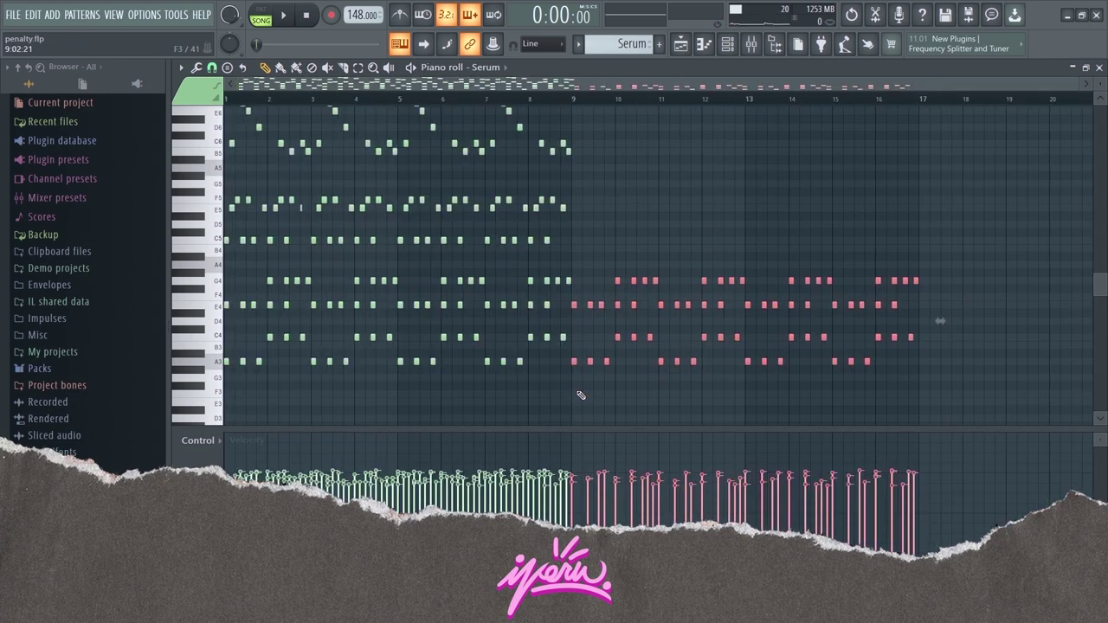
pyautogui.press('Delete')
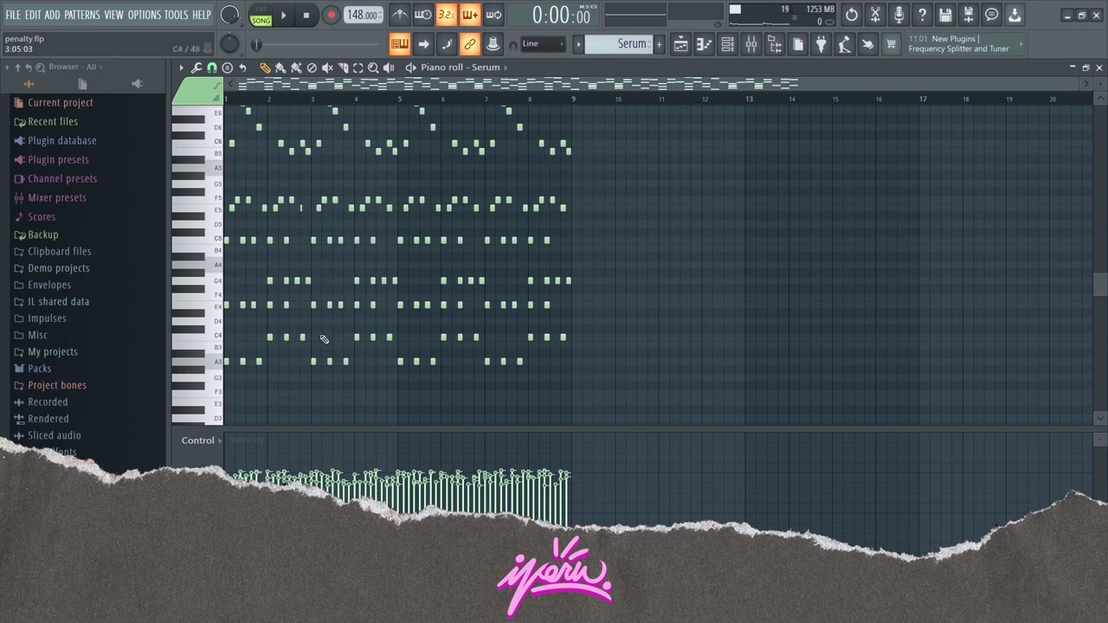
# Copy the middle C5–F5 notes into bars 9–16 and clear the selection.
pyautogui.scroll(3, 272, 276)
pyautogui.scroll(-3, 528, 94)
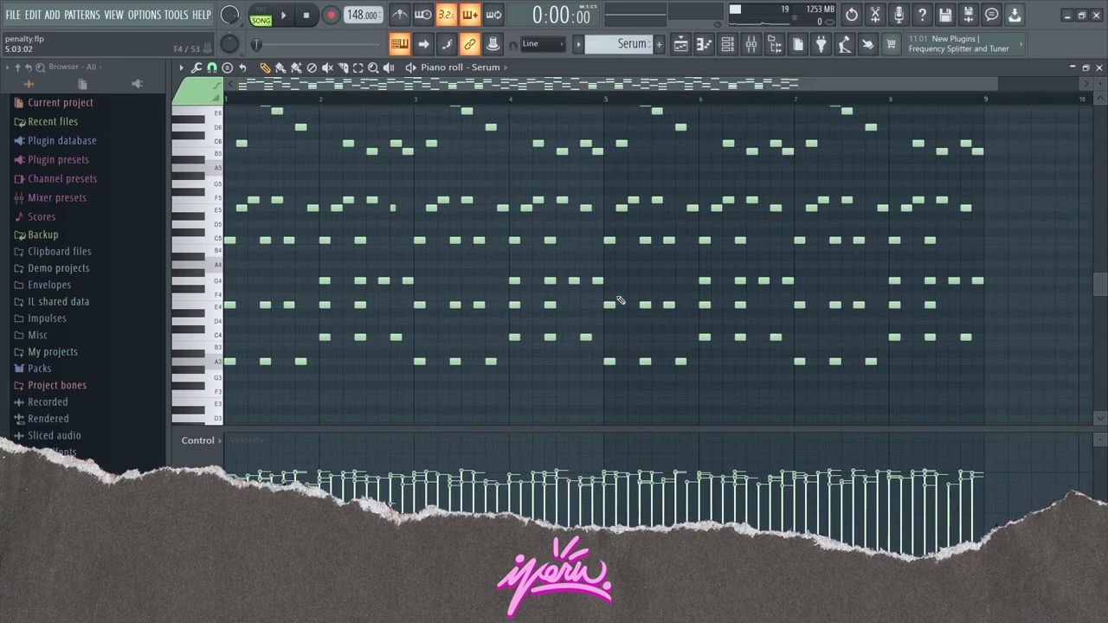
pyautogui.moveTo(908, 180); pyautogui.dragTo(223, 260)
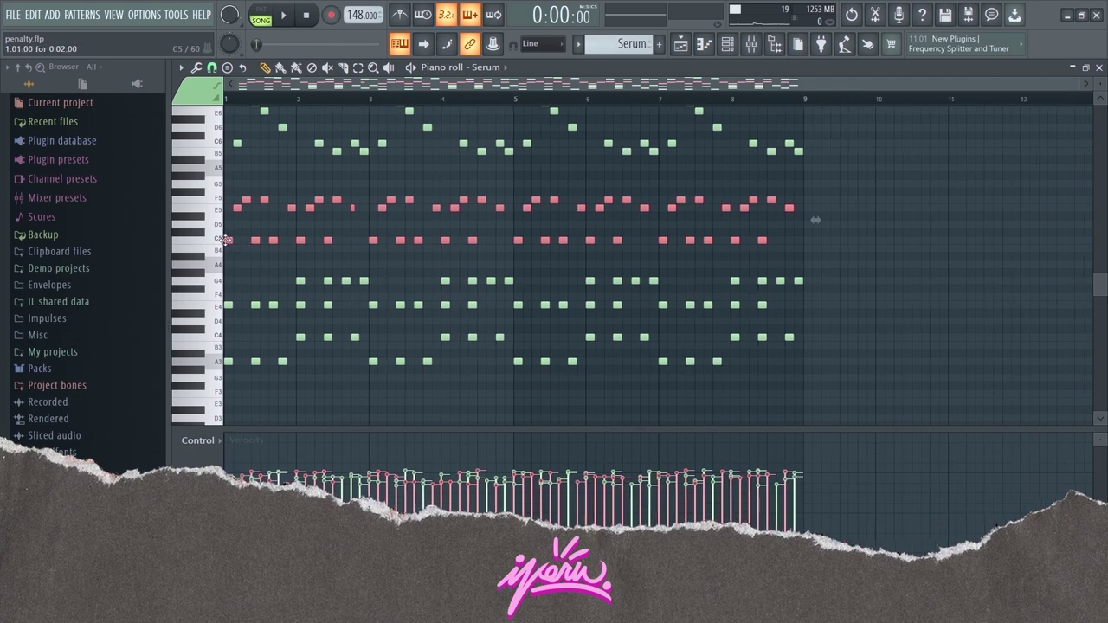
pyautogui.moveTo(421, 236); pyautogui.dragTo(880, 240)
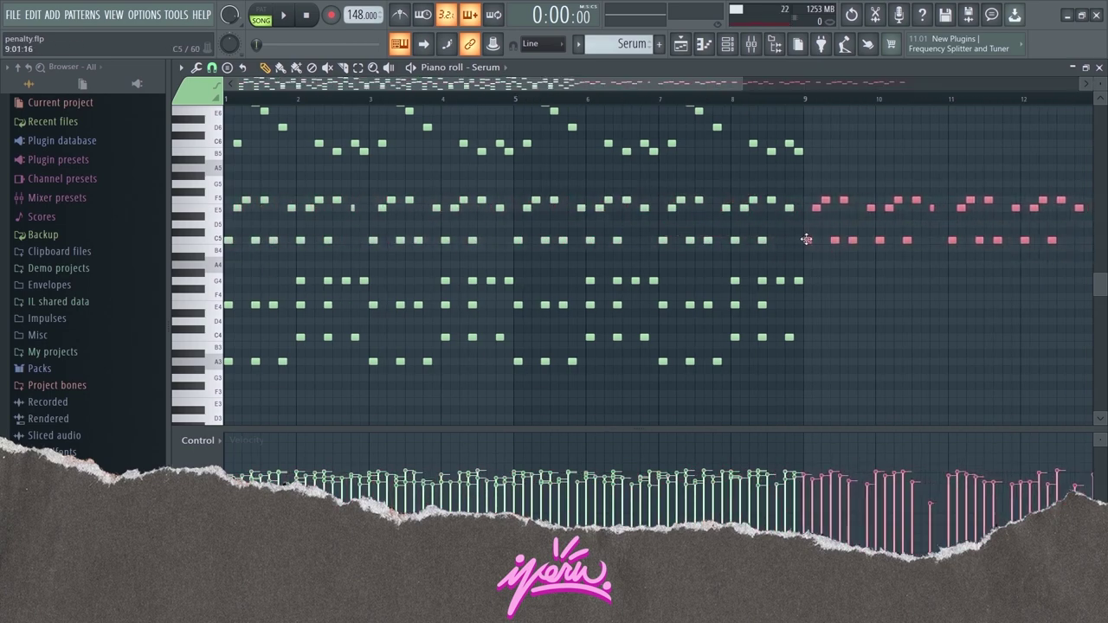
pyautogui.moveTo(634, 79); pyautogui.dragTo(741, 89)
pyautogui.scroll(7, 621, 289)
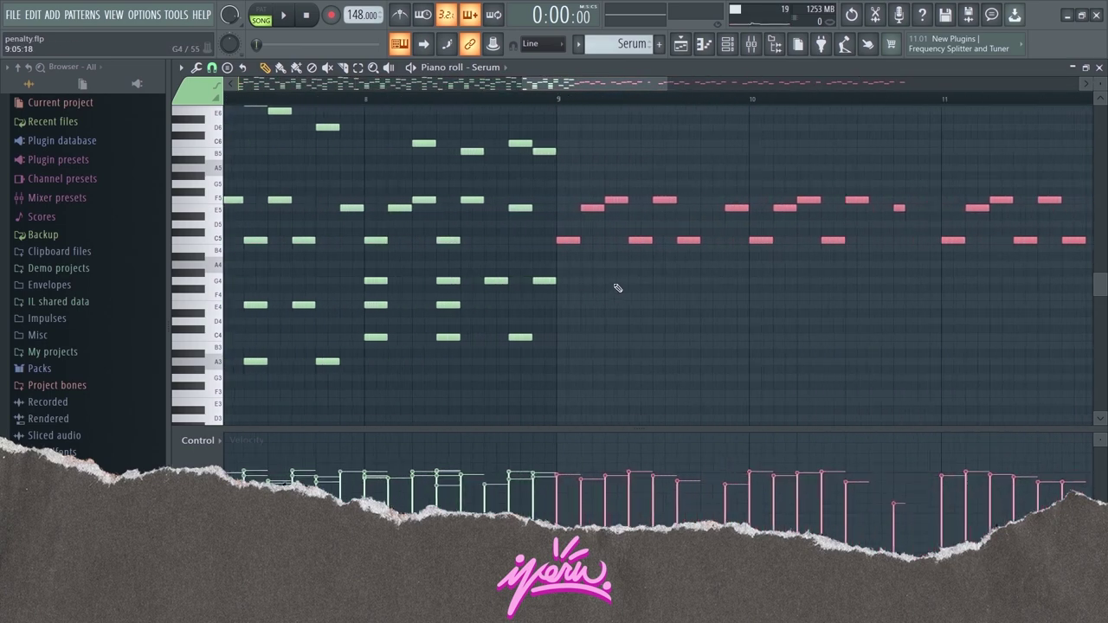
pyautogui.moveTo(588, 87); pyautogui.dragTo(613, 87)
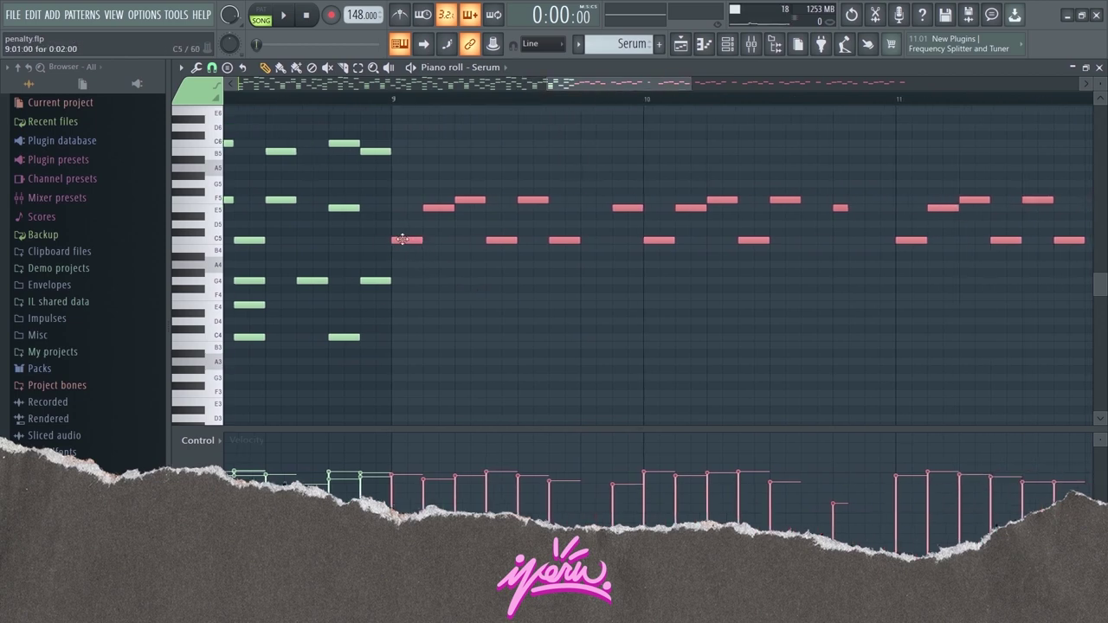
pyautogui.hotkey('ctrl', 'd')
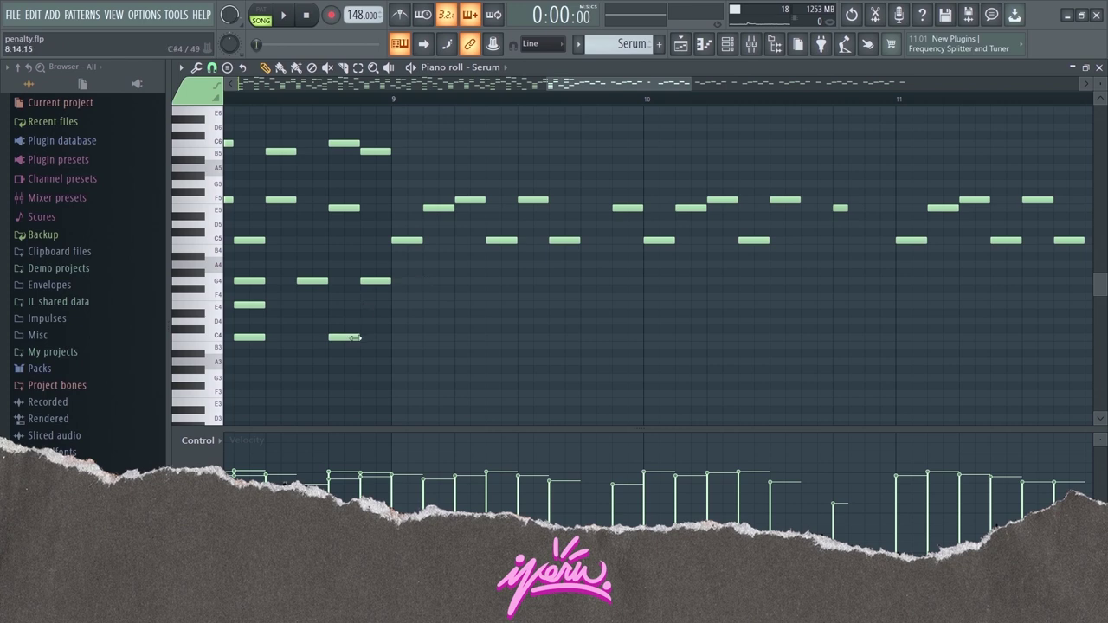
# Add trial A3, C4 and E4 notes beneath the first C5 note at bar 9 and delete them again.
pyautogui.click(395, 362)
pyautogui.click(409, 360)
pyautogui.click(398, 337)
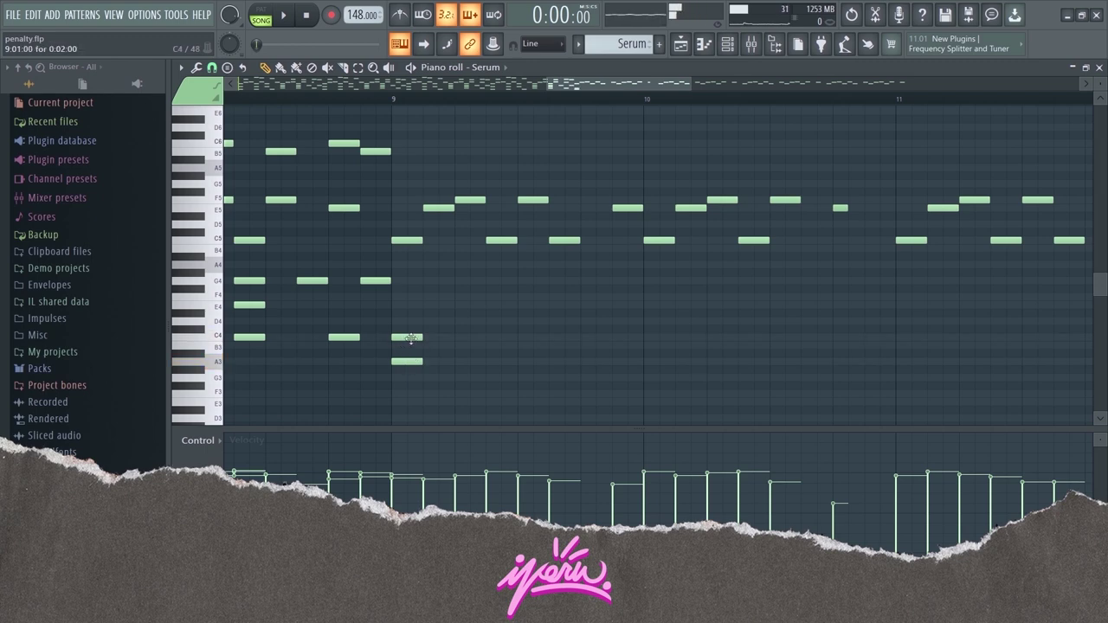
pyautogui.click(395, 305)
pyautogui.rightClick(399, 336)
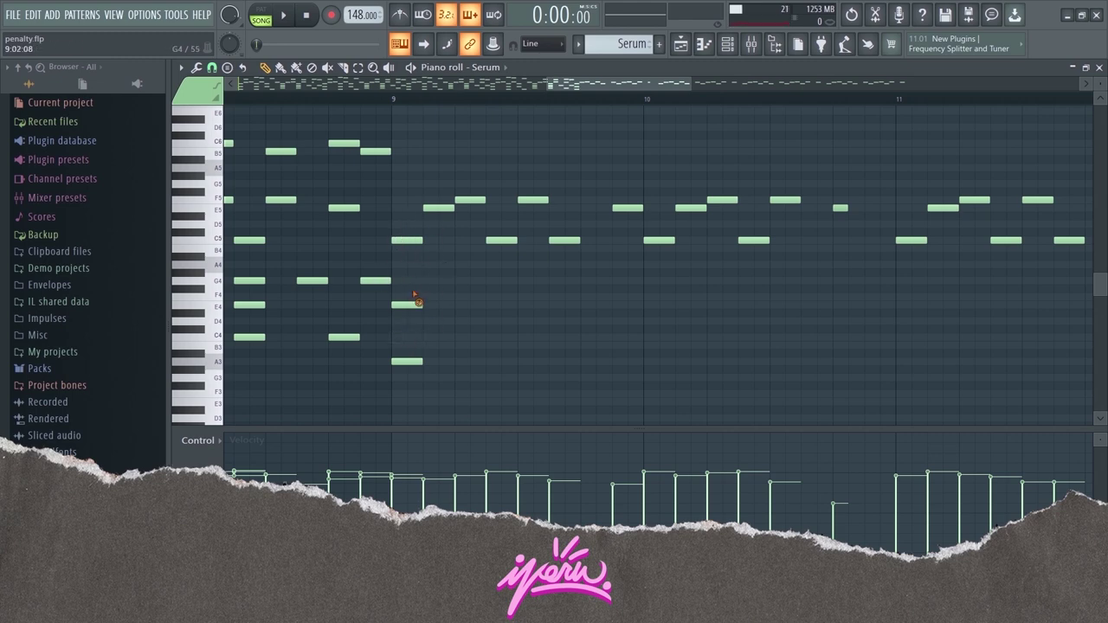
pyautogui.rightClick(416, 302)
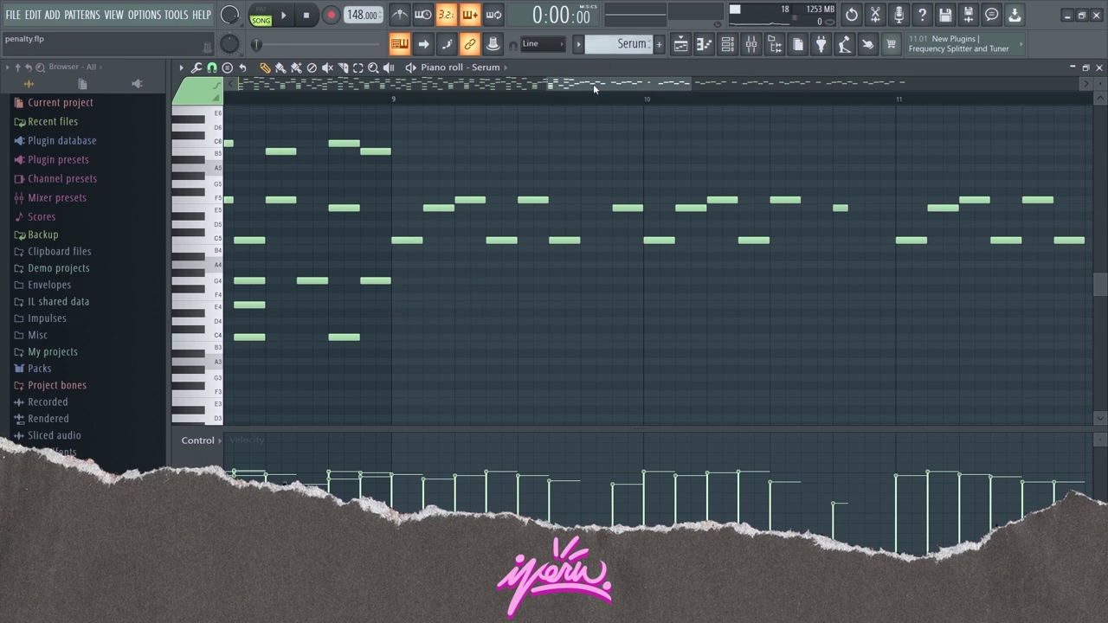
# Examine the copied middle melody in bars 9–16 and delete it.
pyautogui.moveTo(594, 86); pyautogui.dragTo(600, 86)
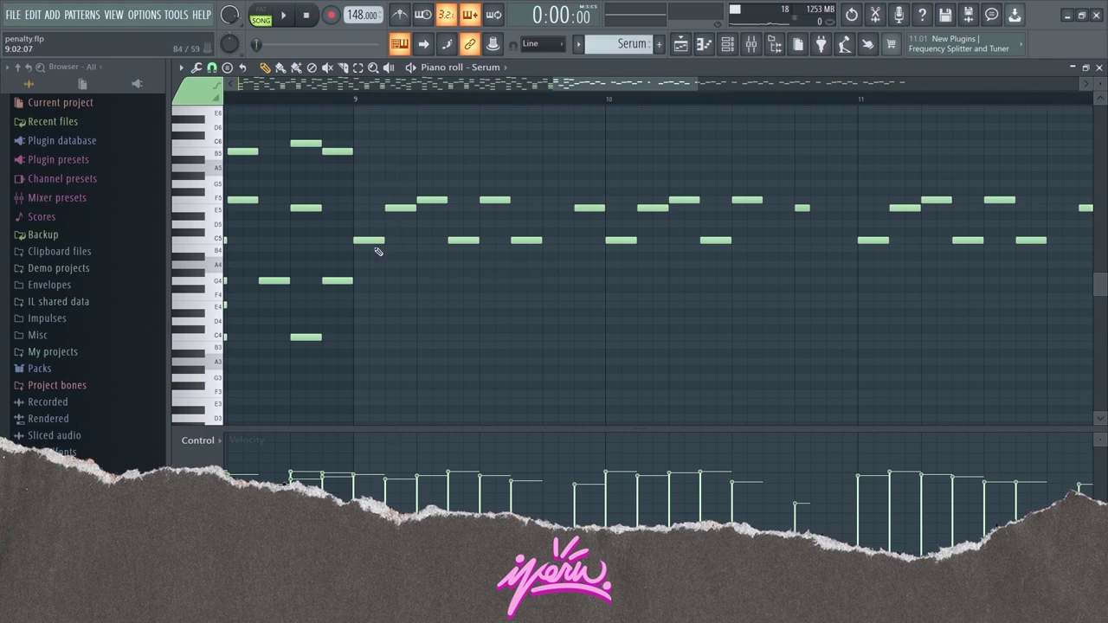
pyautogui.scroll(-5, 462, 257)
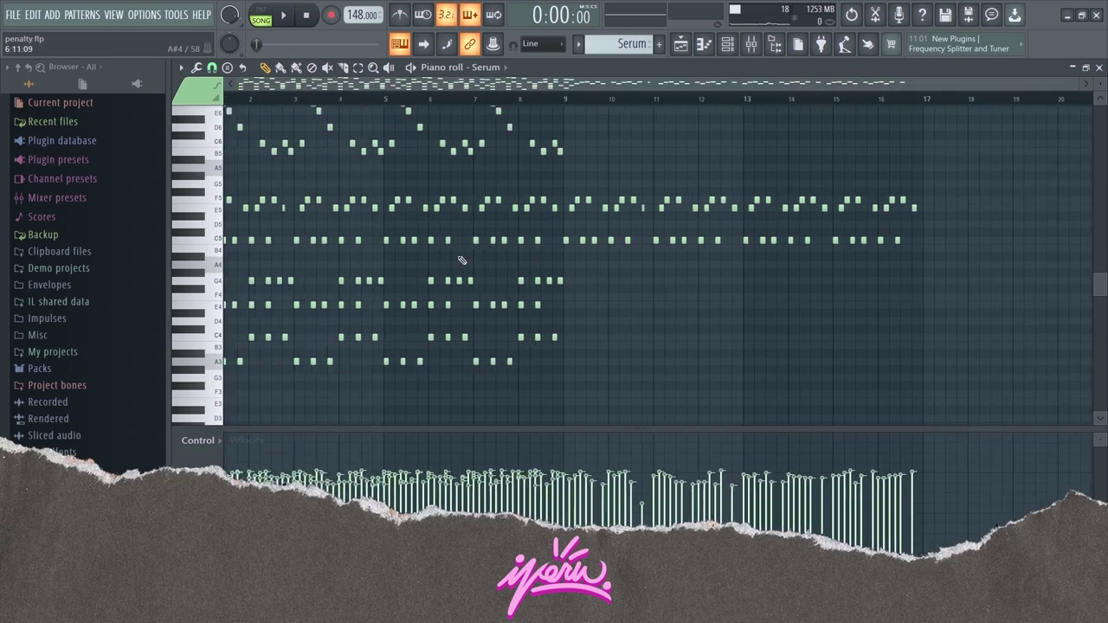
pyautogui.scroll(6, 520, 257)
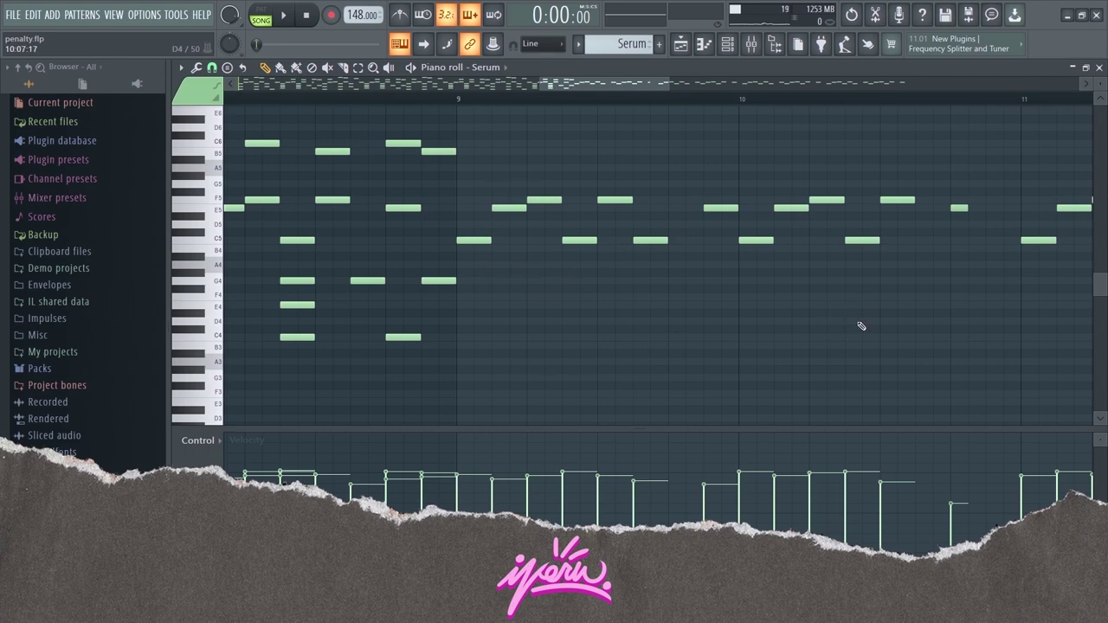
pyautogui.scroll(-4, 537, 259)
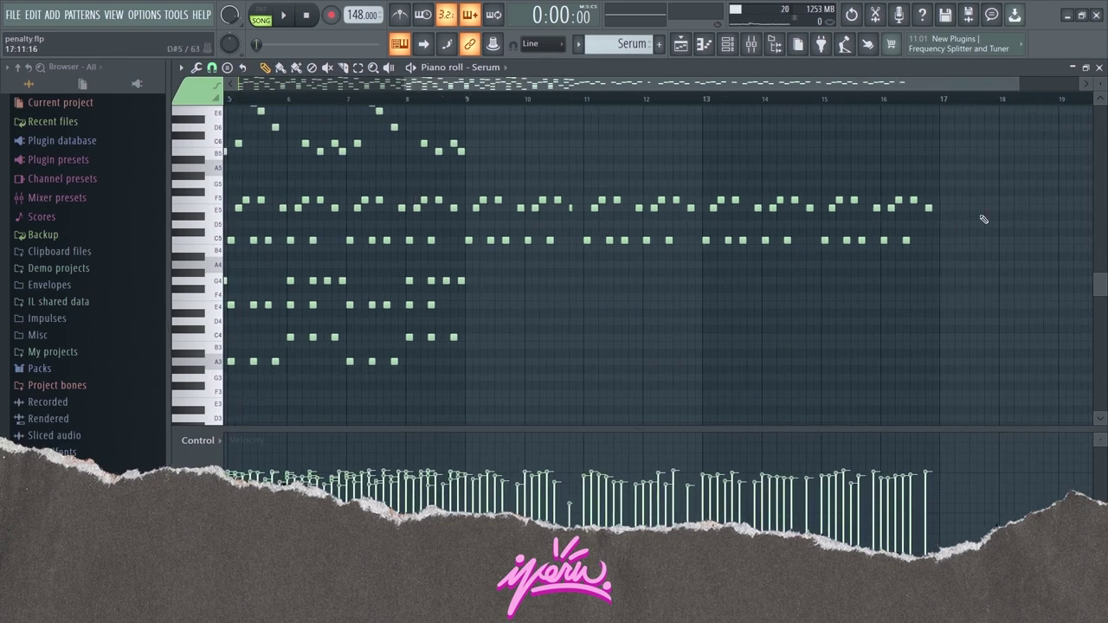
pyautogui.moveTo(983, 183); pyautogui.dragTo(472, 265)
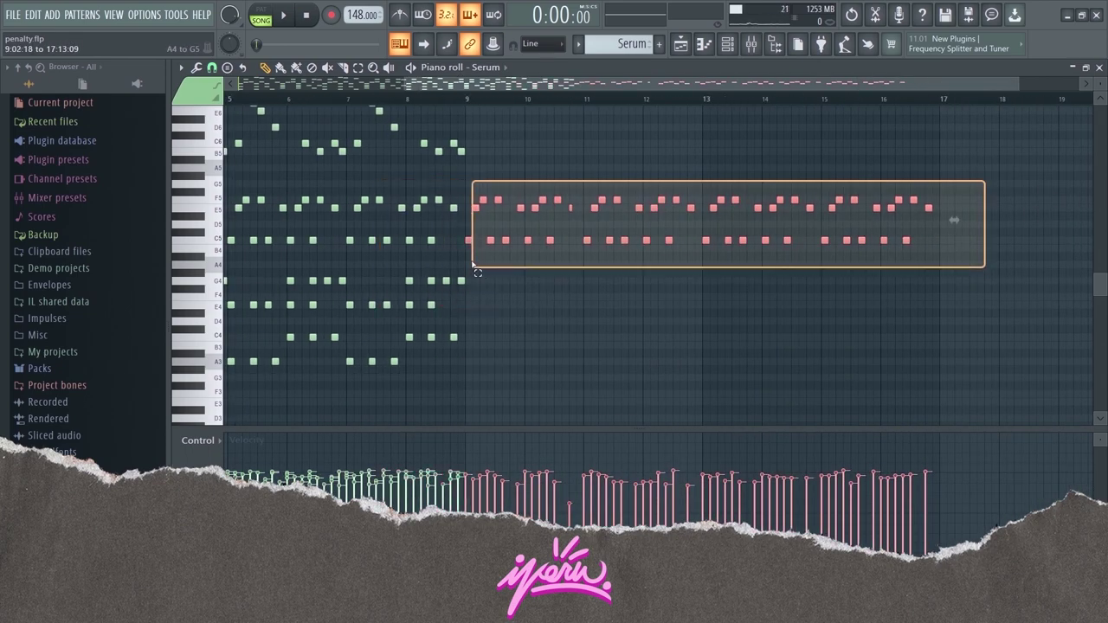
pyautogui.press('Delete')
pyautogui.scroll(2, 456, 337)
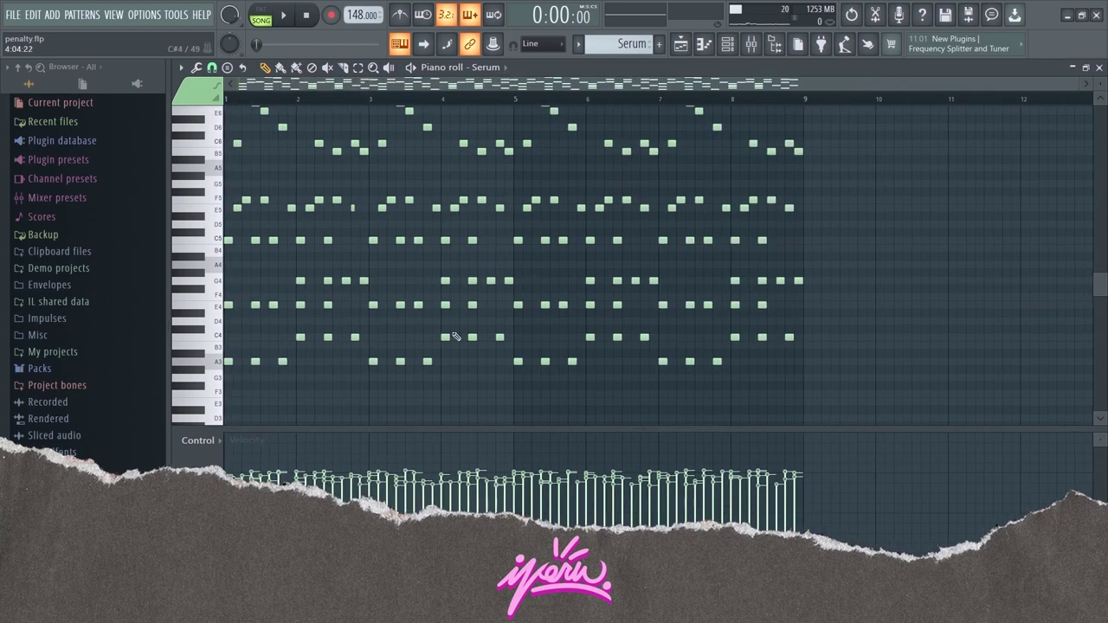
# Select the whole high B5–F6 melody and its successive sections in bars 1–2, 3–6 and 7–8, and clear the selection.
pyautogui.scroll(5, 450, 342)
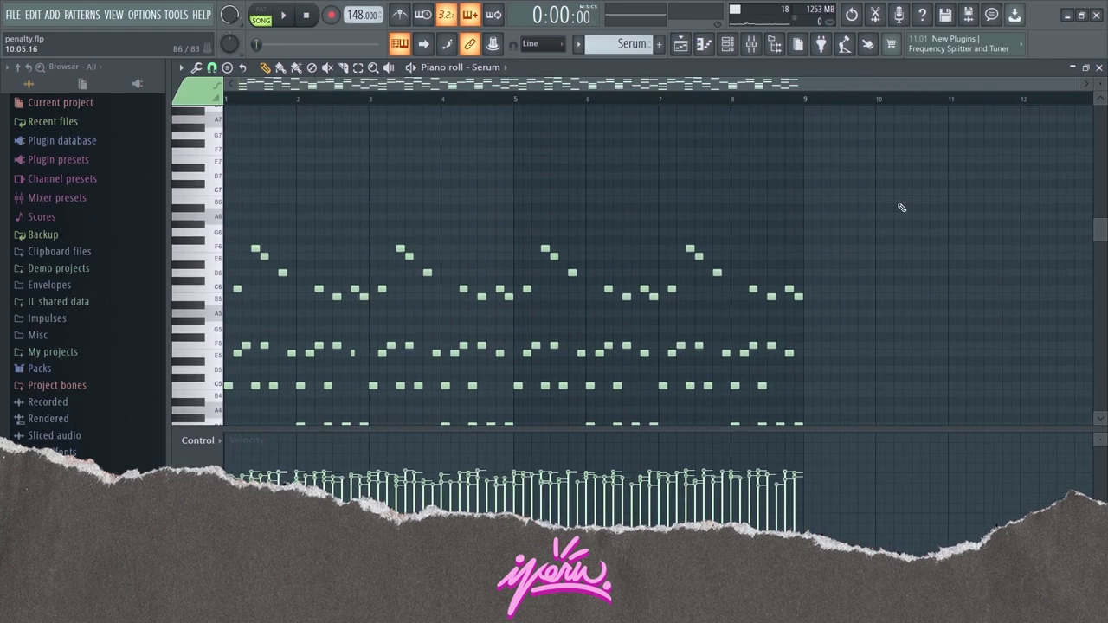
pyautogui.moveTo(901, 208); pyautogui.dragTo(229, 305)
pyautogui.scroll(-1, 378, 251)
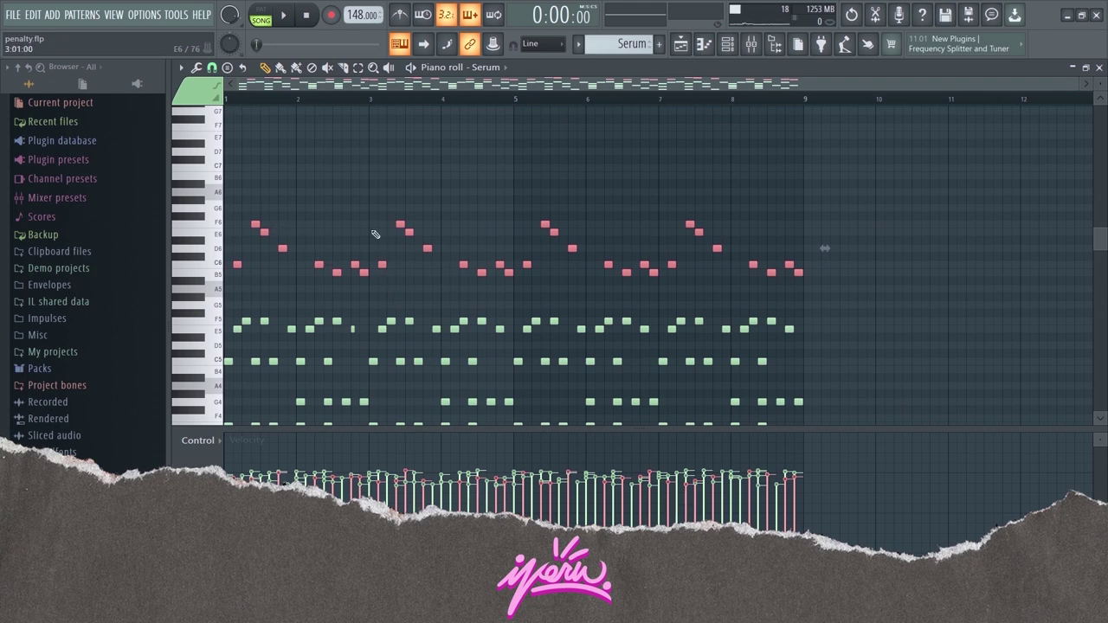
pyautogui.moveTo(372, 206); pyautogui.dragTo(223, 299)
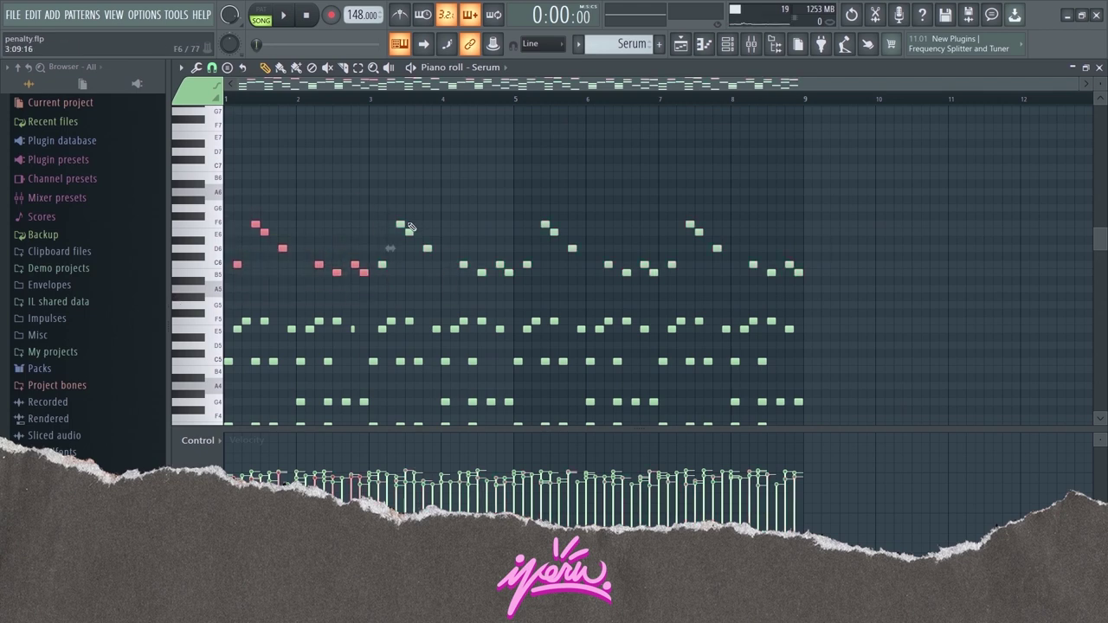
pyautogui.moveTo(375, 206); pyautogui.dragTo(662, 301)
pyautogui.moveTo(667, 197); pyautogui.dragTo(852, 279)
pyautogui.hotkey('ctrl', 'd')
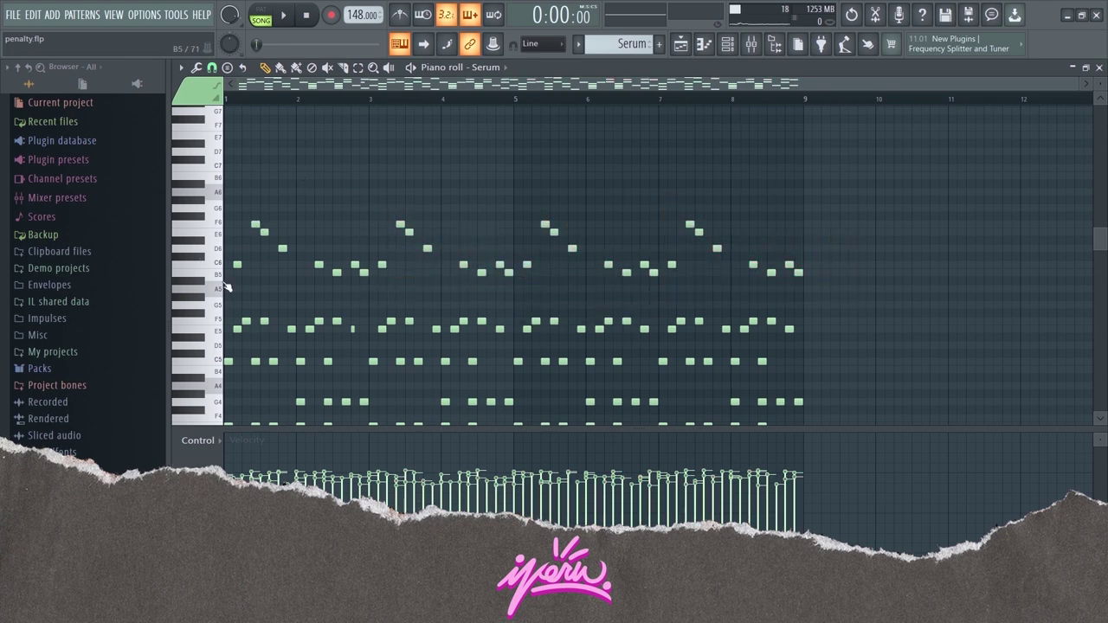
# Examine how the layers overlap in the first bar, and select the low A3–G4 notes across bars 1–8.
pyautogui.keyDown('ctrl'); pyautogui.scroll(5, 230, 280); pyautogui.keyUp('ctrl')
pyautogui.scroll(-2, 369, 211)
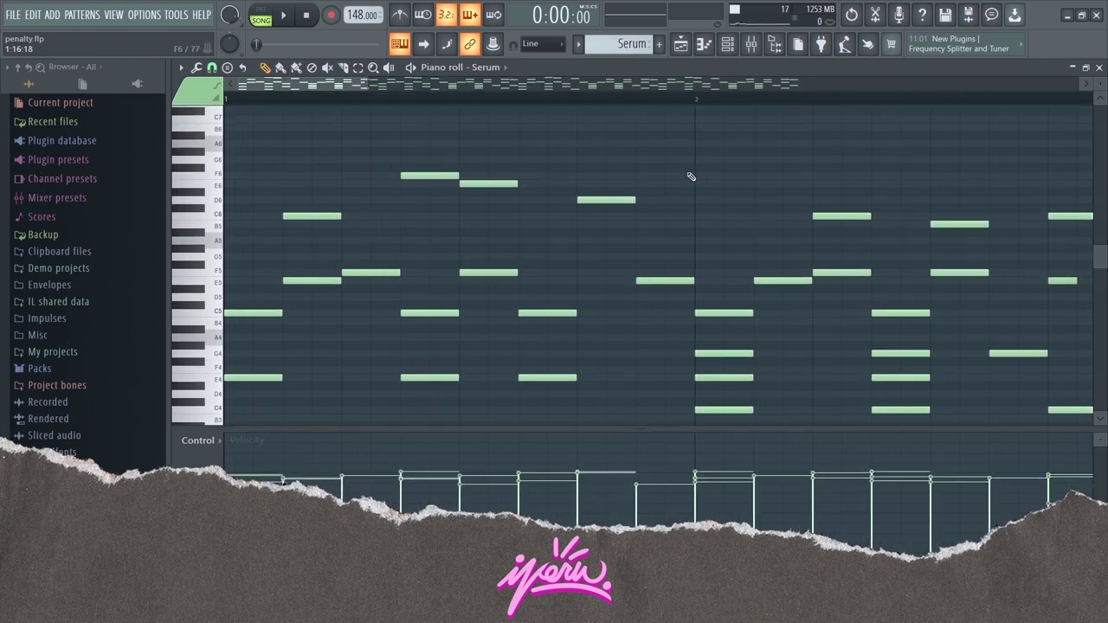
pyautogui.keyDown('ctrl'); pyautogui.scroll(-5, 691, 177); pyautogui.keyUp('ctrl')
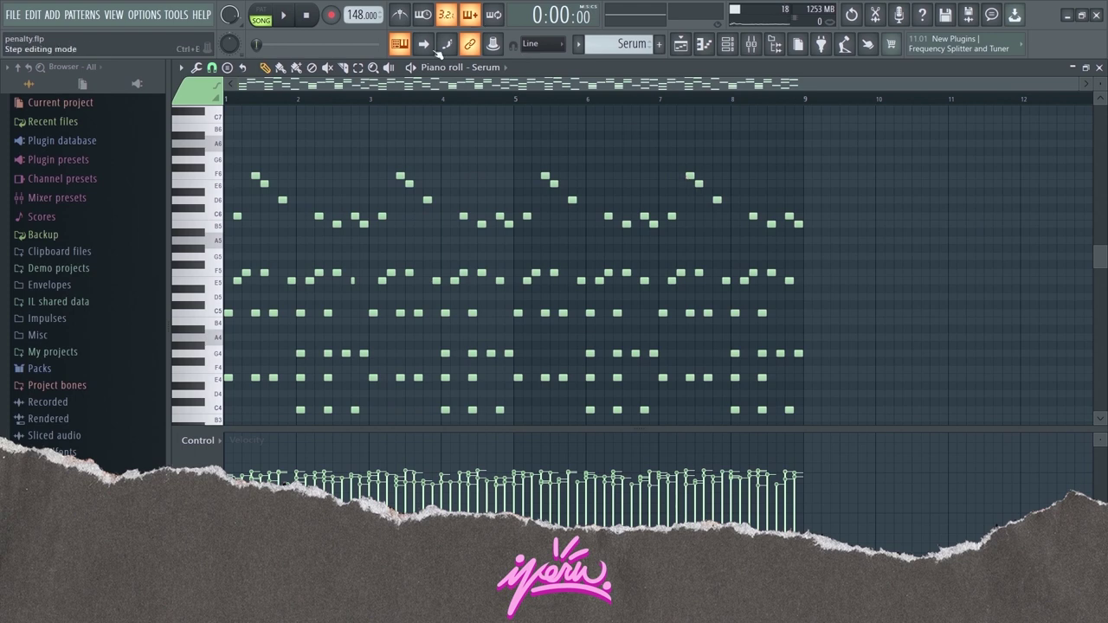
pyautogui.scroll(-4, 389, 311)
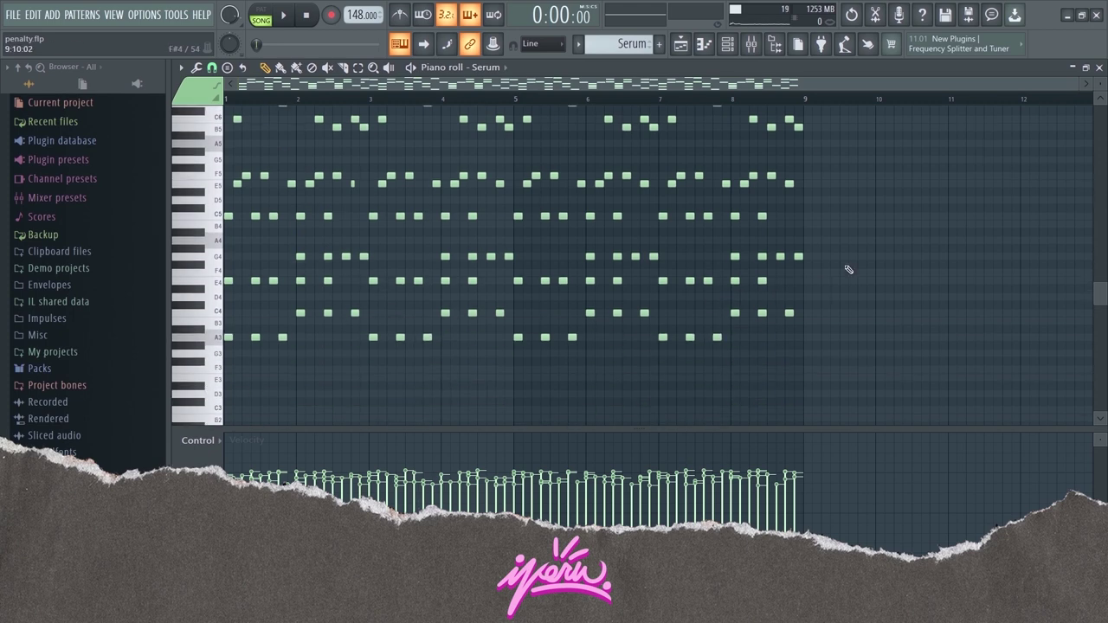
pyautogui.moveTo(853, 249); pyautogui.dragTo(136, 366)
pyautogui.scroll(3, 451, 311)
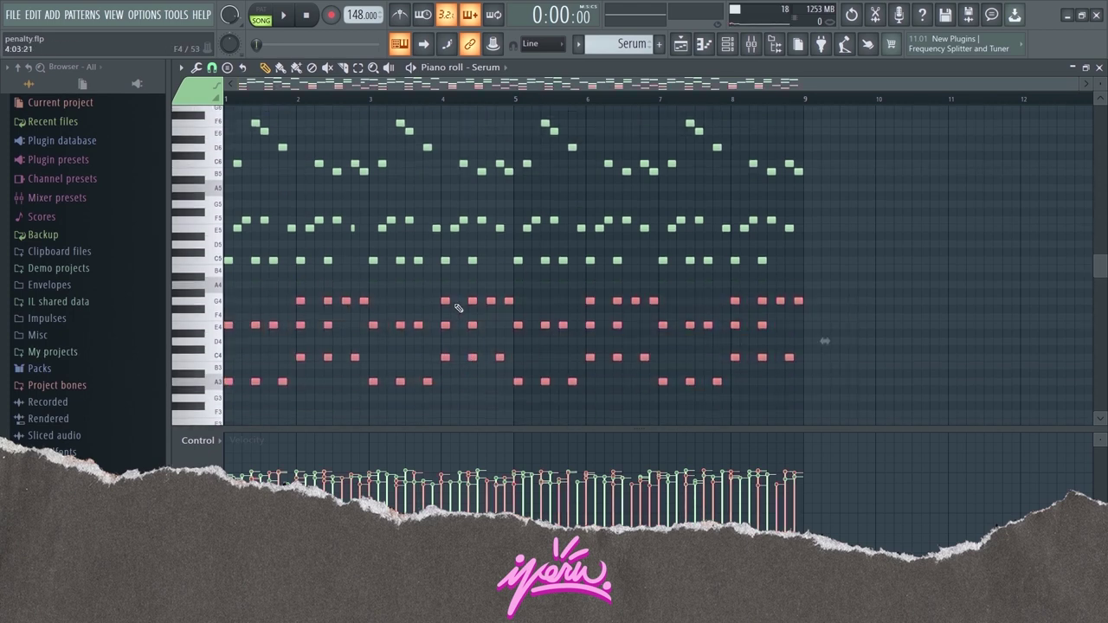
# Select the middle C5–F5 notes, the high B5–F6 notes and the lower layers across bars 1–8 in turn, and clear the selection.
pyautogui.moveTo(853, 232); pyautogui.dragTo(225, 303)
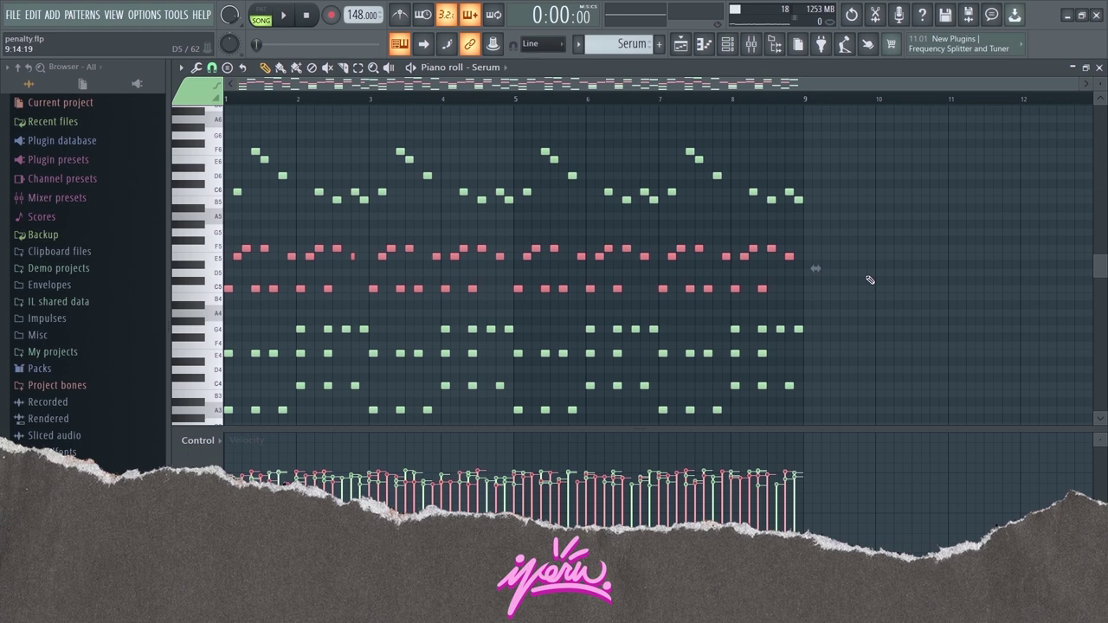
pyautogui.scroll(4, 861, 243)
pyautogui.moveTo(965, 182); pyautogui.dragTo(194, 303)
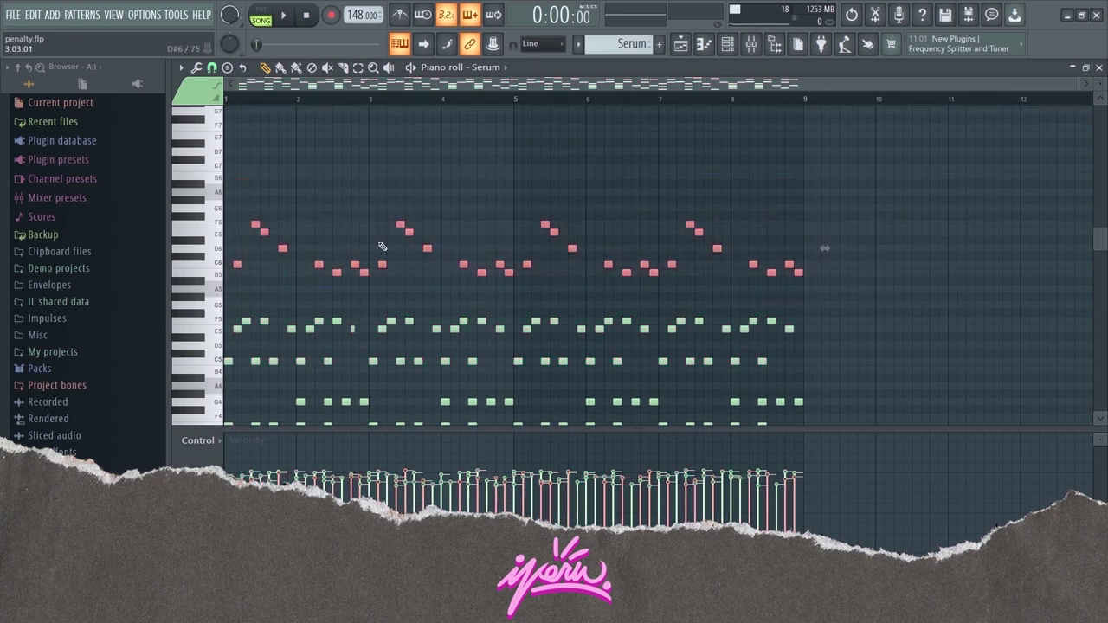
pyautogui.scroll(-2, 772, 299)
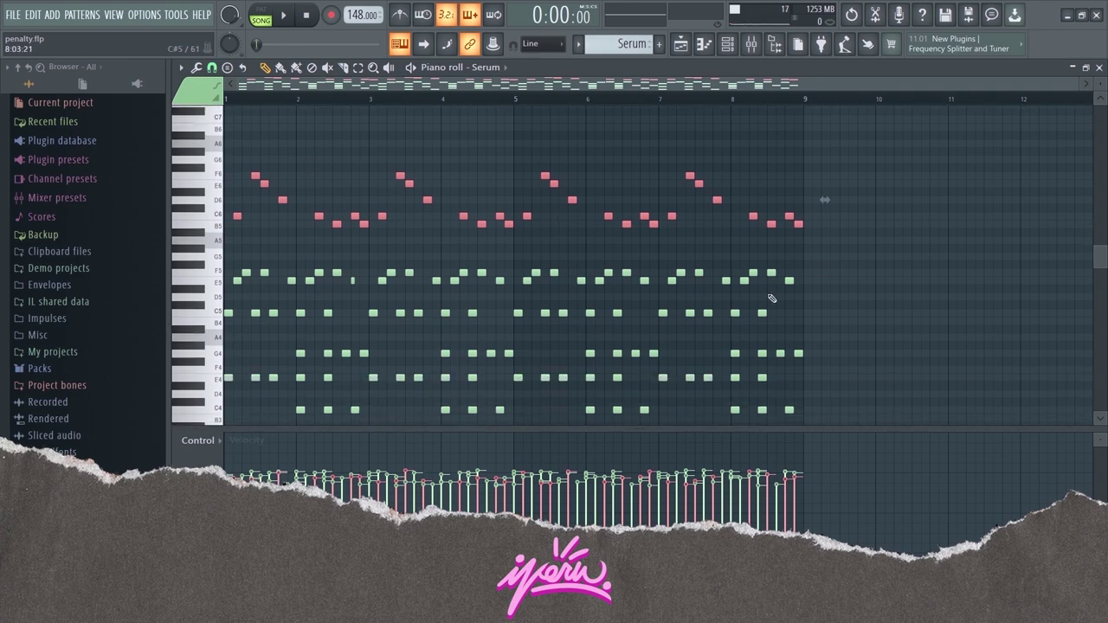
pyautogui.moveTo(880, 236); pyautogui.dragTo(207, 424)
pyautogui.scroll(2, 698, 381)
pyautogui.hotkey('ctrl', 'd')
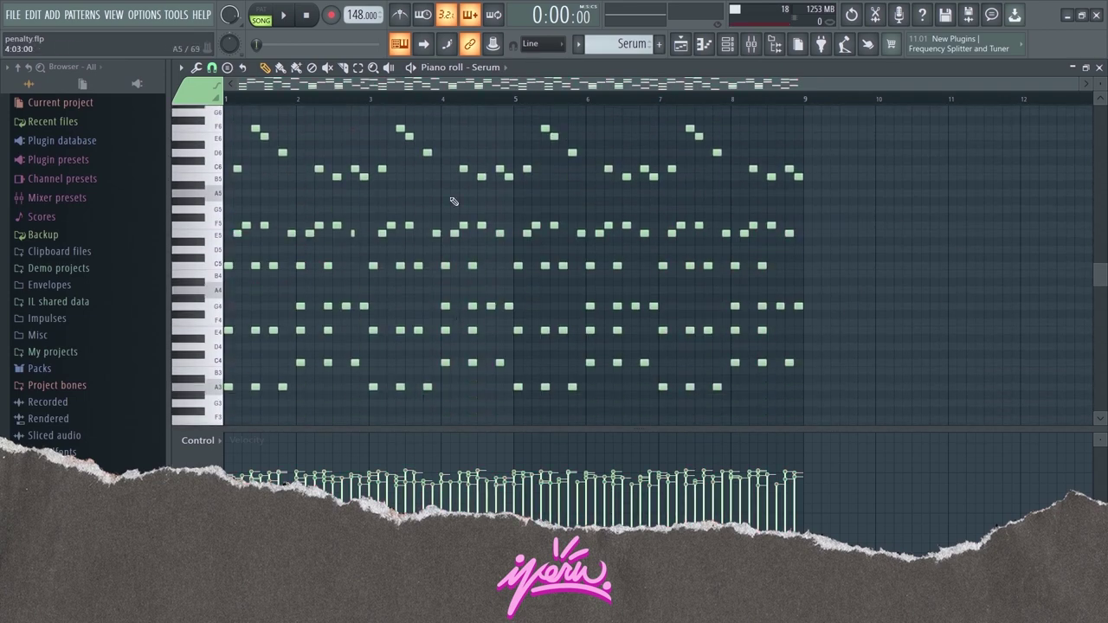
# Compare the three layers by selecting the low A3–G4, middle C5–F5 and high B5–F6 notes in turn, and clear the selection.
pyautogui.moveTo(881, 292); pyautogui.dragTo(49, 435)
pyautogui.scroll(2, 692, 323)
pyautogui.moveTo(842, 251); pyautogui.dragTo(199, 320)
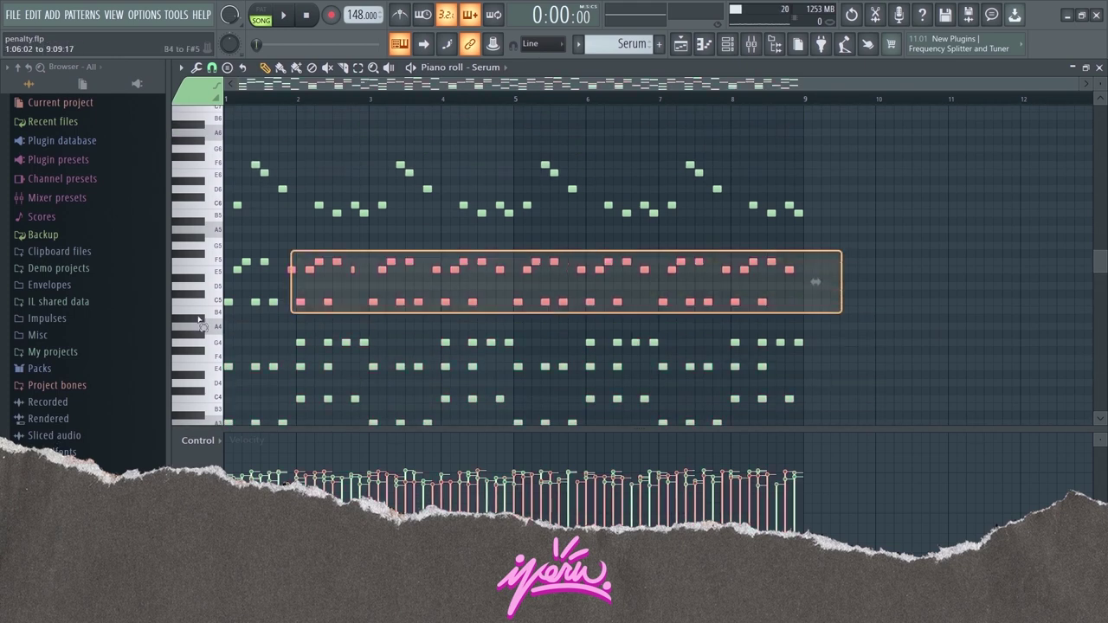
pyautogui.scroll(2, 661, 293)
pyautogui.moveTo(897, 177); pyautogui.dragTo(223, 282)
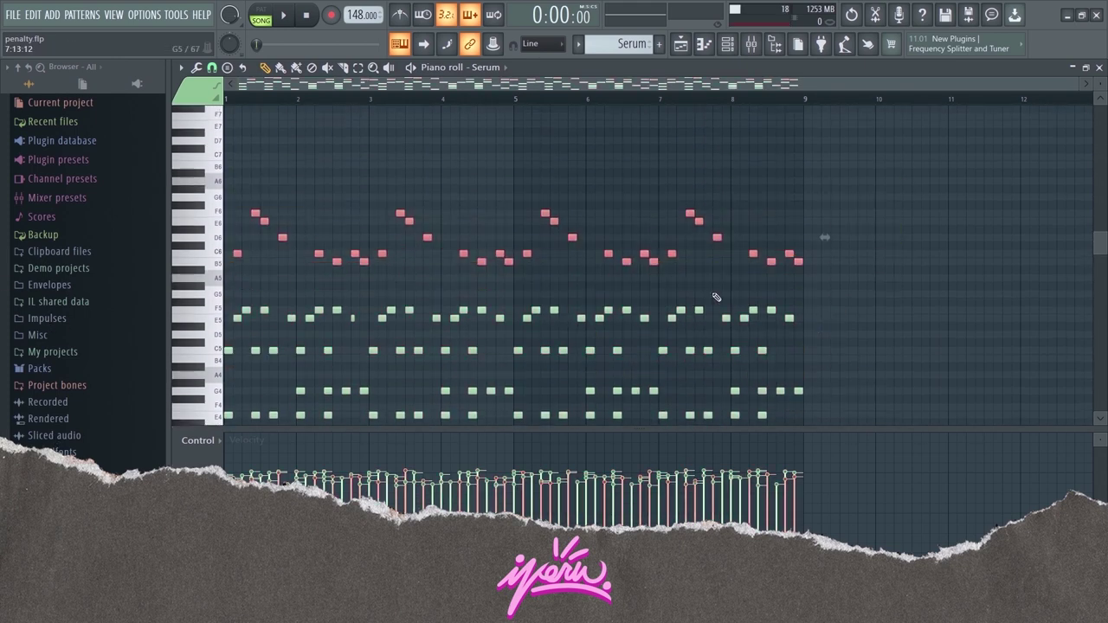
pyautogui.scroll(-4, 706, 296)
pyautogui.scroll(4, 817, 339)
pyautogui.keyDown('ctrl'); pyautogui.click(846, 191); pyautogui.keyUp('ctrl')
pyautogui.scroll(-5, 564, 287)
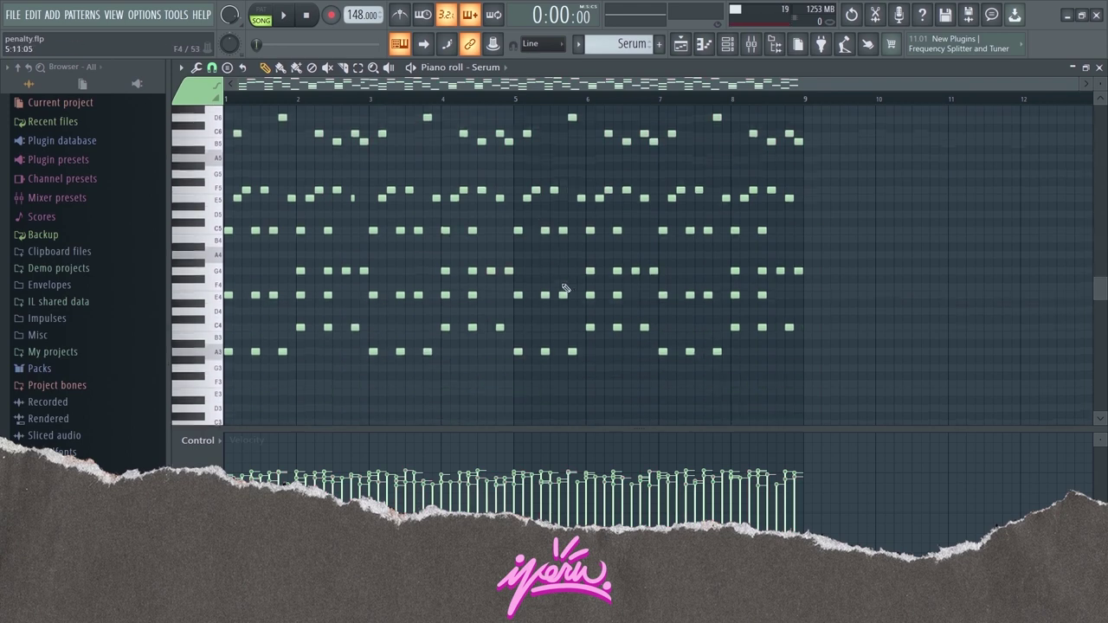
pyautogui.scroll(4, 652, 293)
pyautogui.scroll(-3, 568, 277)
pyautogui.scroll(1, 401, 257)
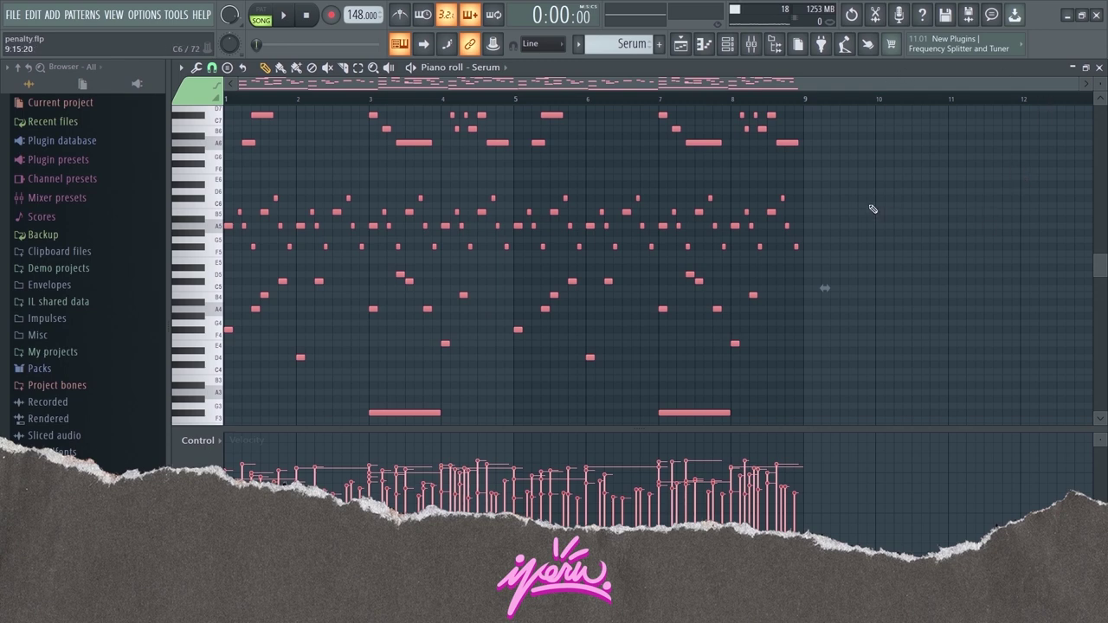
# Examine the next melody, clear its selection and select the short D4–D5 notes across bars 1–8.
pyautogui.scroll(4, 858, 188)
pyautogui.scroll(-5, 642, 247)
pyautogui.scroll(1, 877, 325)
pyautogui.hotkey('ctrl', 'd')
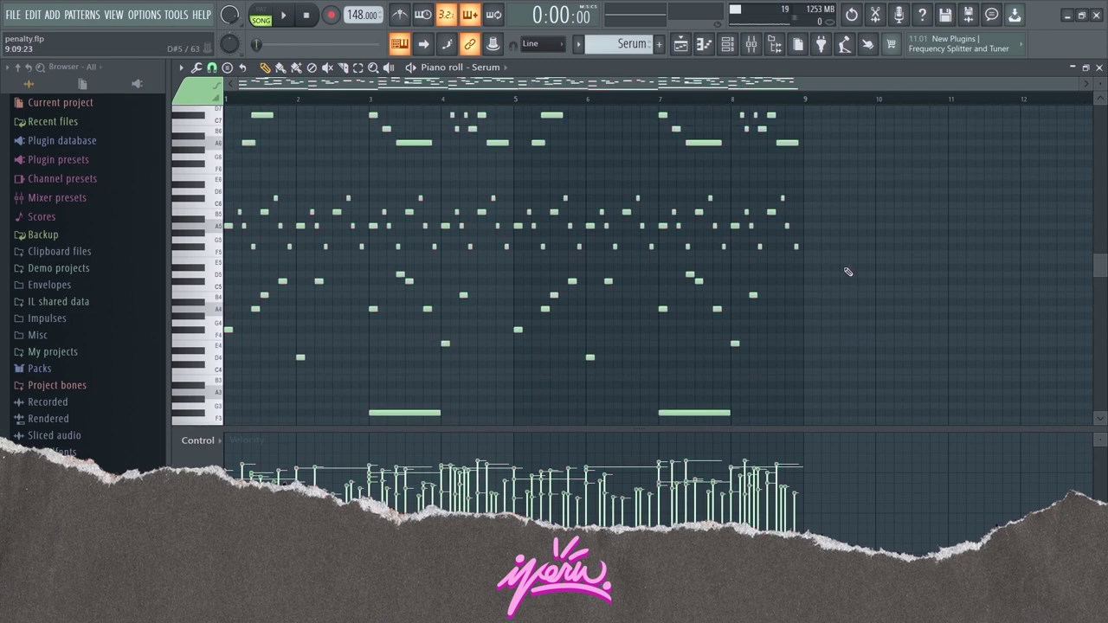
pyautogui.moveTo(846, 264); pyautogui.dragTo(222, 376)
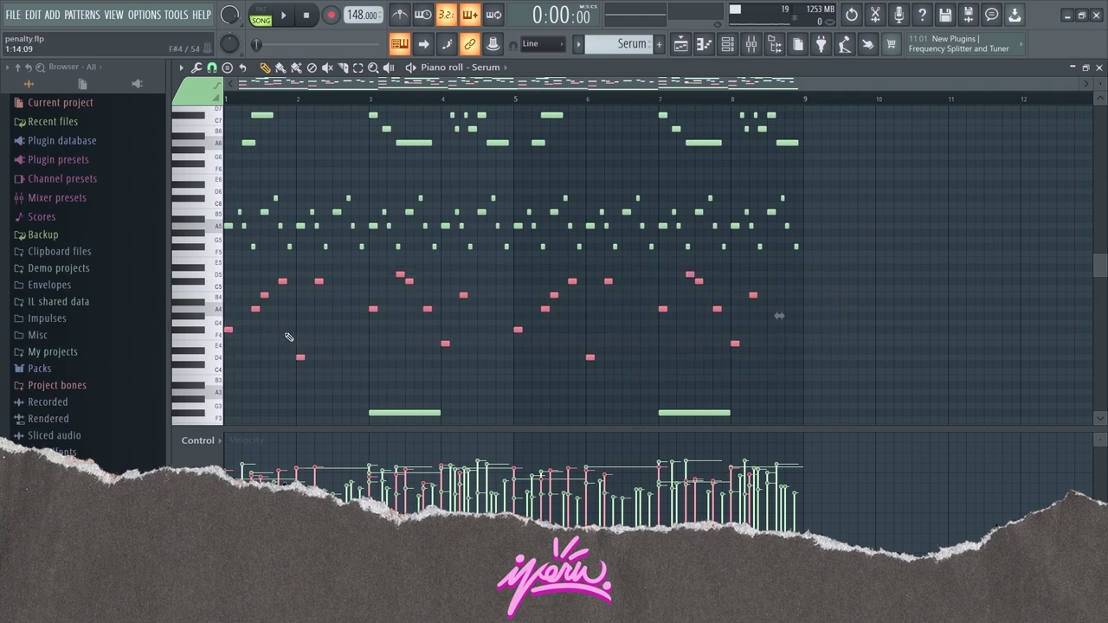
pyautogui.keyDown('ctrl'); pyautogui.scroll(4, 232, 343); pyautogui.keyUp('ctrl')
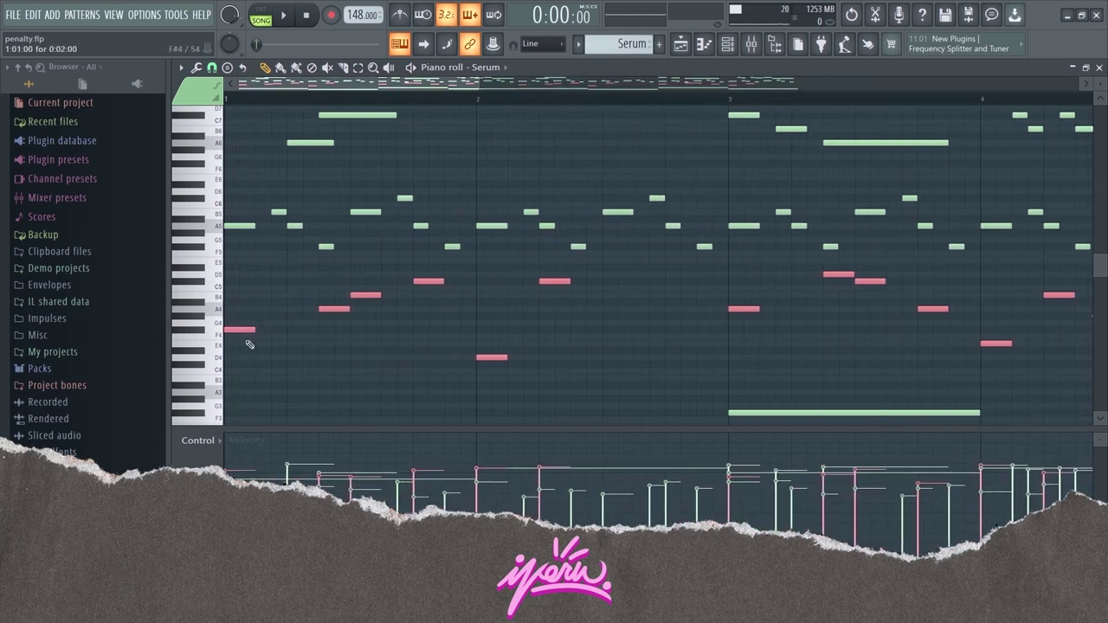
pyautogui.keyDown('ctrl'); pyautogui.scroll(-4, 245, 345); pyautogui.keyUp('ctrl')
# Select the repeating F#5–C#6 notes and the high A6–C#7 notes across bars 1–8 in turn.
pyautogui.scroll(3, 908, 277)
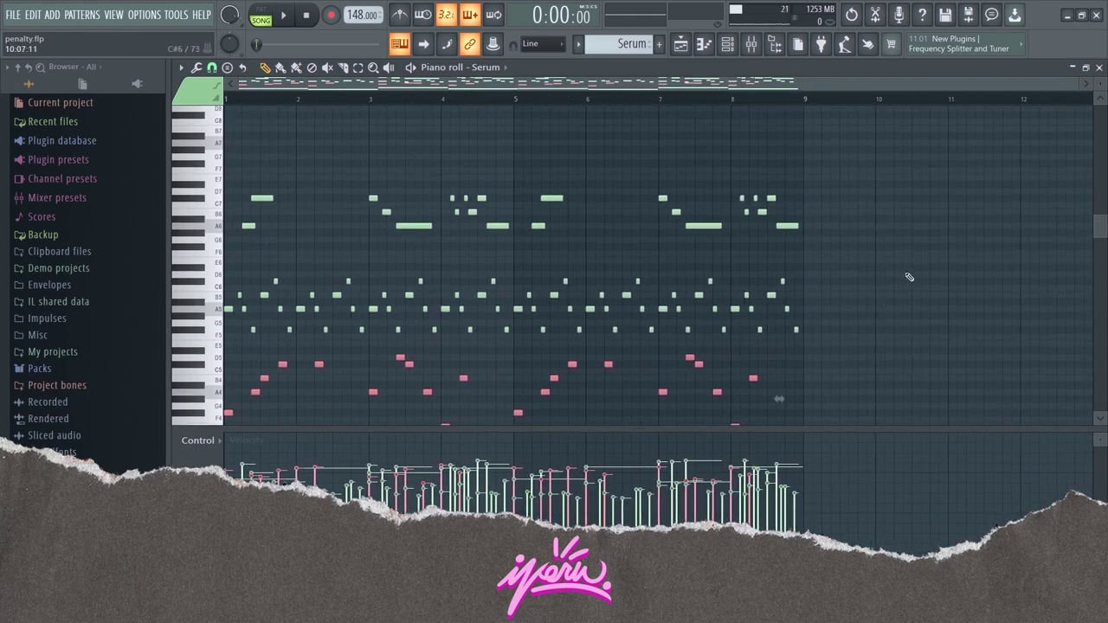
pyautogui.moveTo(905, 266); pyautogui.dragTo(251, 344)
pyautogui.moveTo(919, 177); pyautogui.dragTo(95, 245)
pyautogui.scroll(-3, 407, 210)
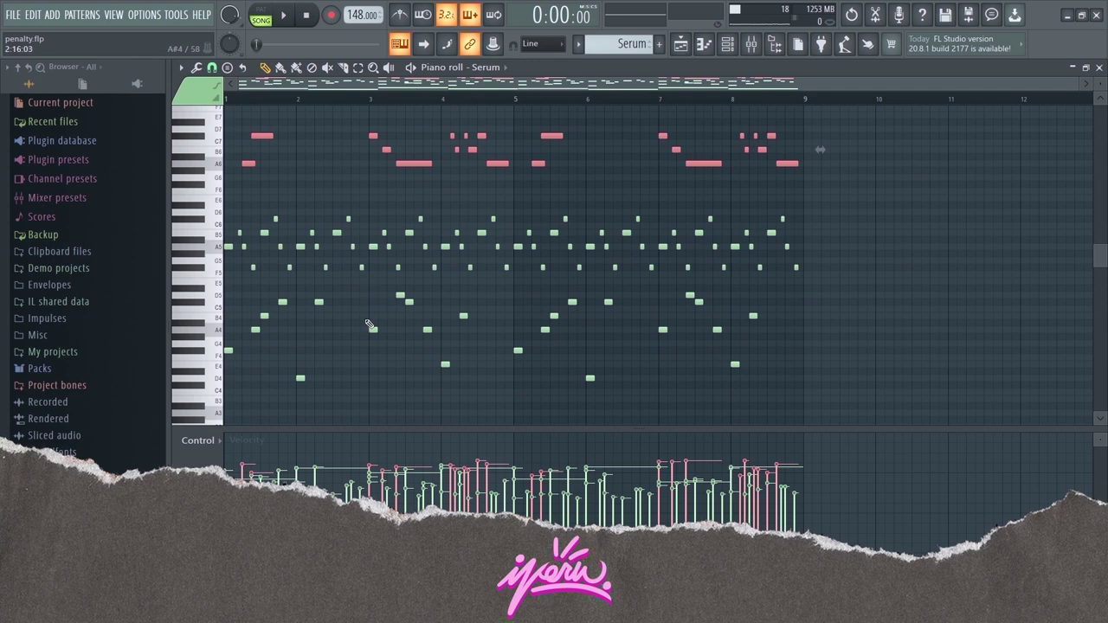
# Select the long B2–F#3 bass notes across bars 1–8, compare them with the layers above and clear the selection.
pyautogui.scroll(-8, 366, 298)
pyautogui.moveTo(931, 237); pyautogui.dragTo(173, 416)
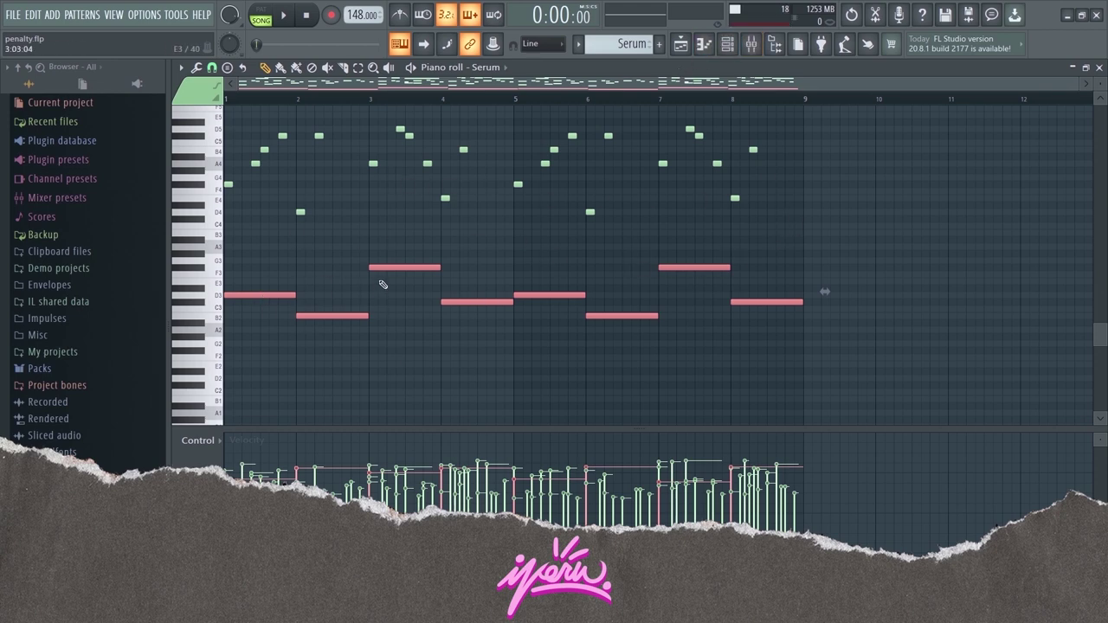
pyautogui.scroll(4, 450, 319)
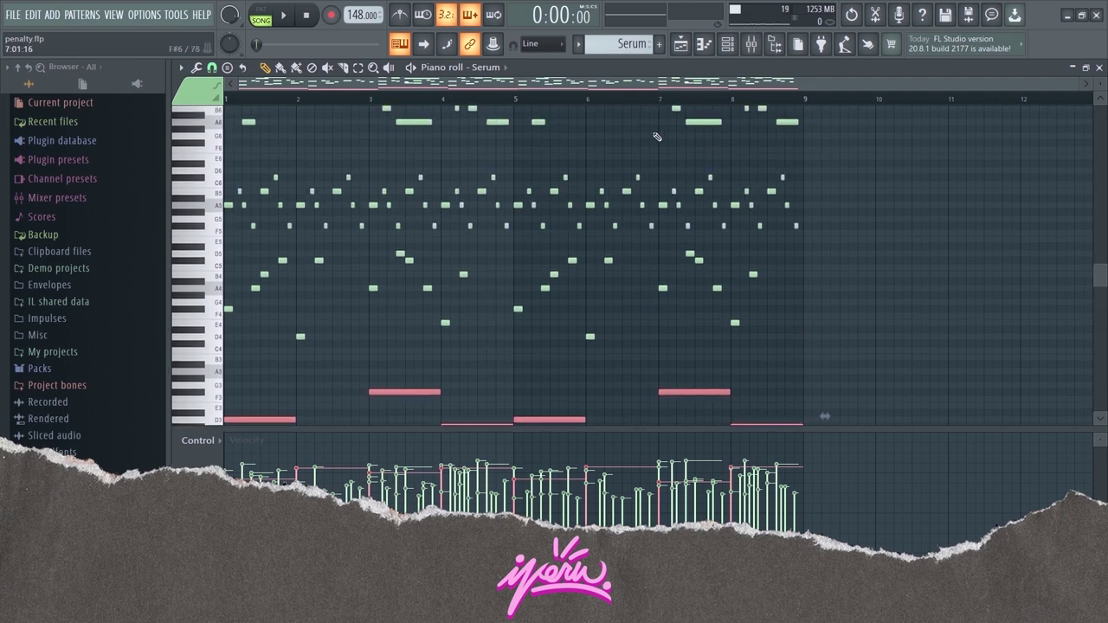
pyautogui.scroll(-4, 824, 272)
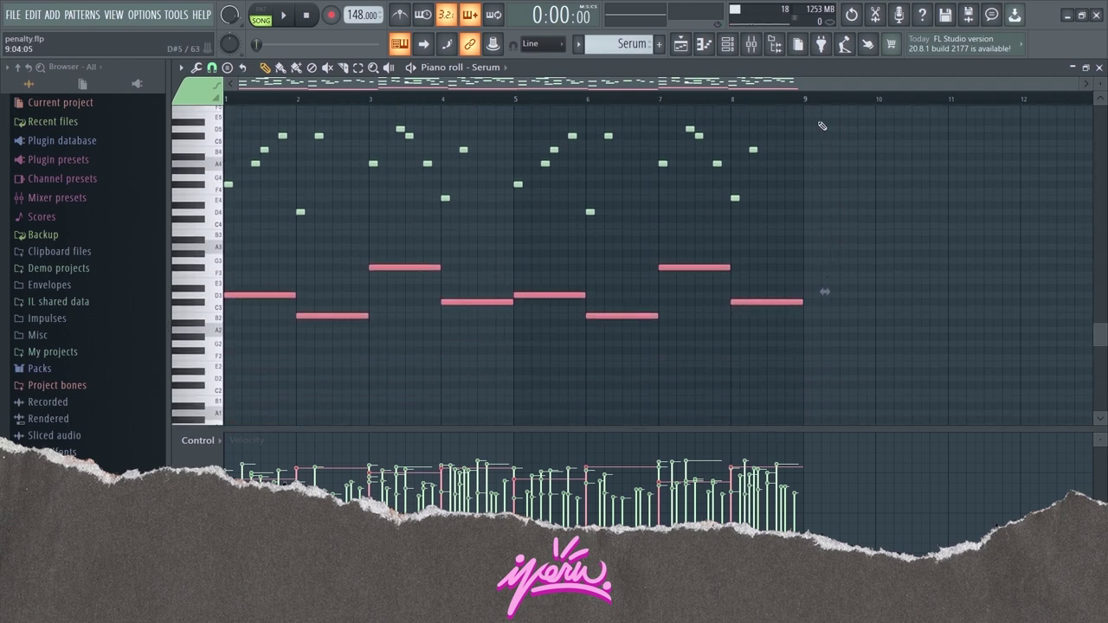
pyautogui.scroll(1, 825, 265)
pyautogui.hotkey('ctrl', 'd')
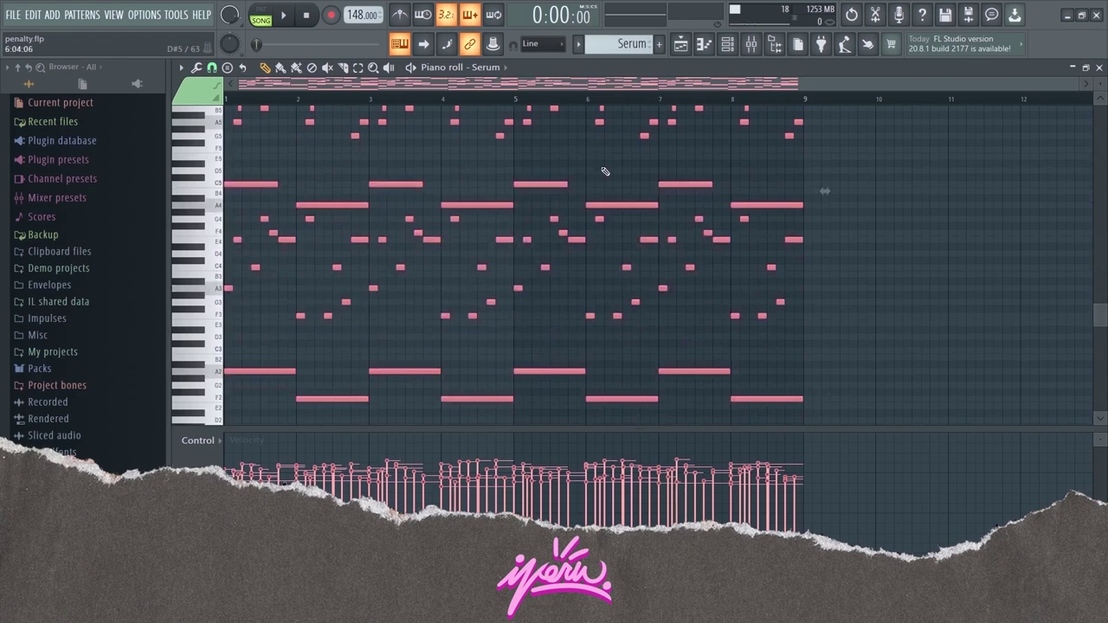
# Clear the selection in the melody with the long C5 and A4 notes and select its F3–C5 layer across bars 1–8.
pyautogui.scroll(6, 833, 288)
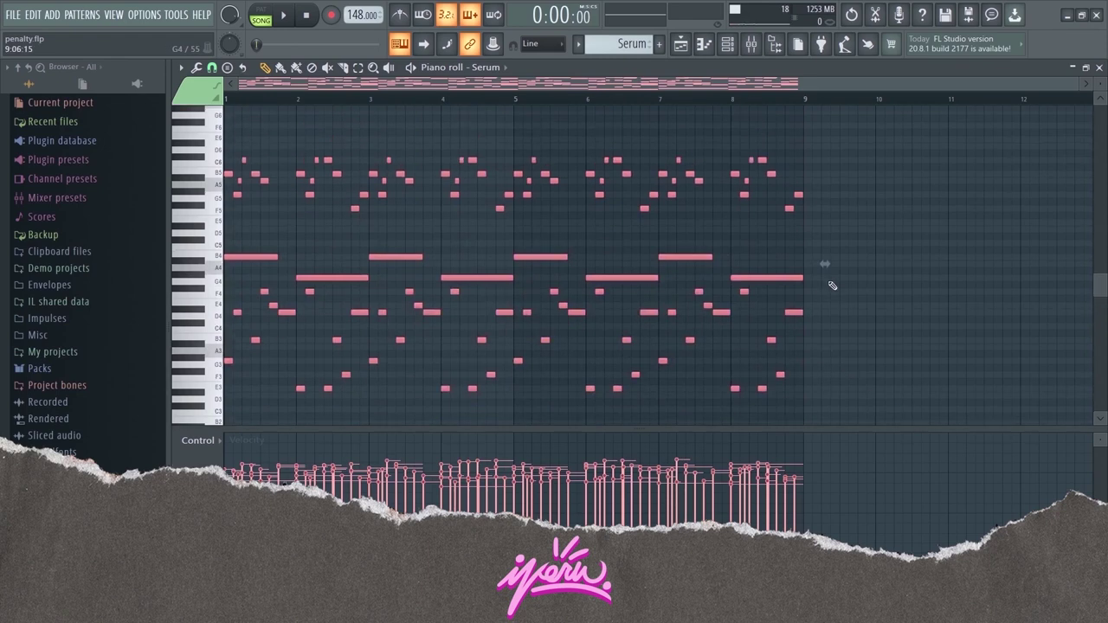
pyautogui.scroll(-5, 812, 275)
pyautogui.rightClick(892, 350)
pyautogui.scroll(-1, 901, 276)
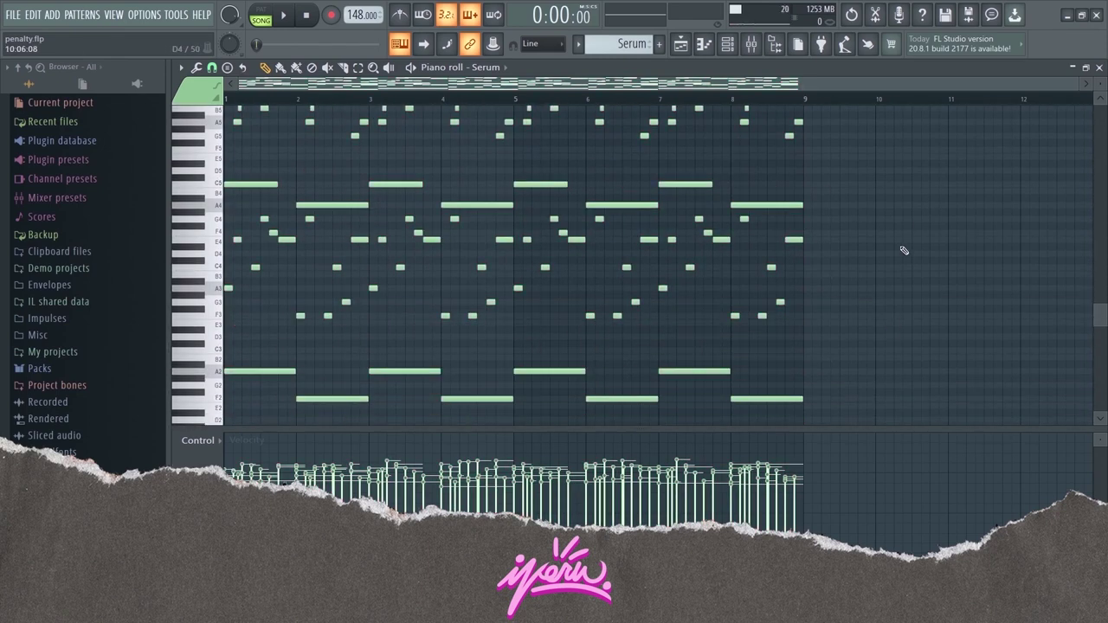
pyautogui.moveTo(897, 175); pyautogui.dragTo(95, 346)
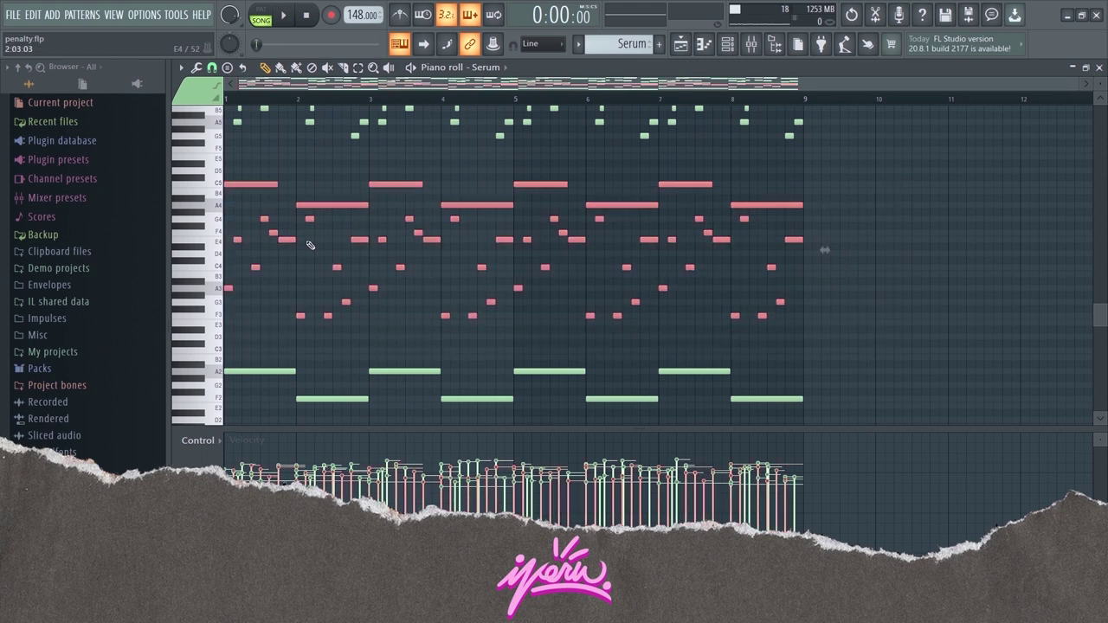
# Select the G5–D6 layer and the highest B6–F7 layer across bars 1–8 in turn.
pyautogui.scroll(3, 461, 312)
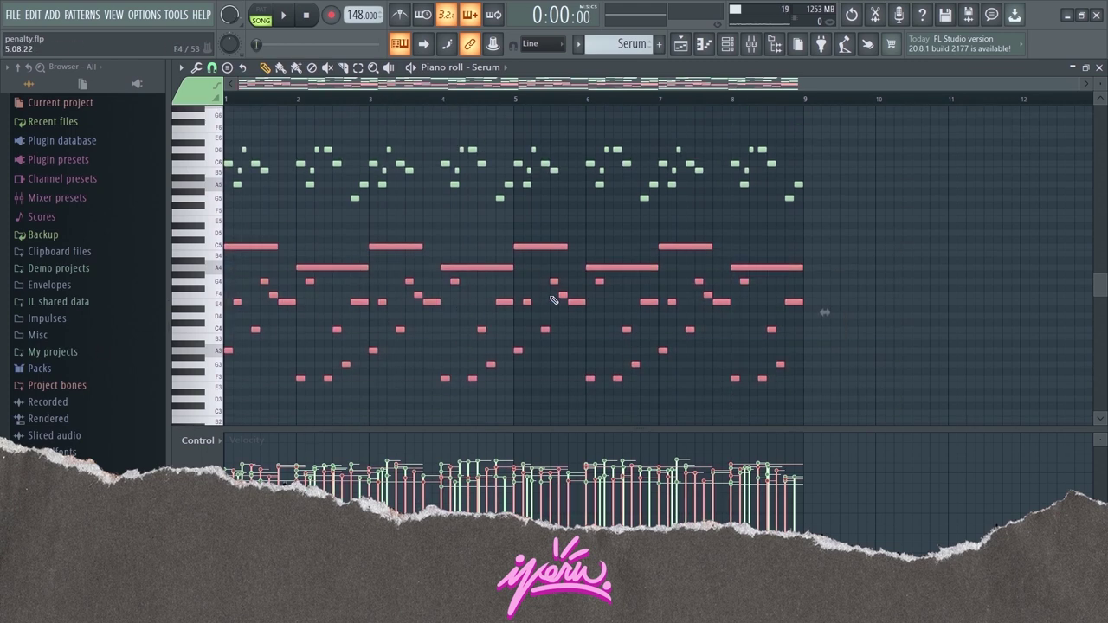
pyautogui.scroll(1, 554, 300)
pyautogui.moveTo(859, 189); pyautogui.dragTo(14, 289)
pyautogui.scroll(1, 291, 297)
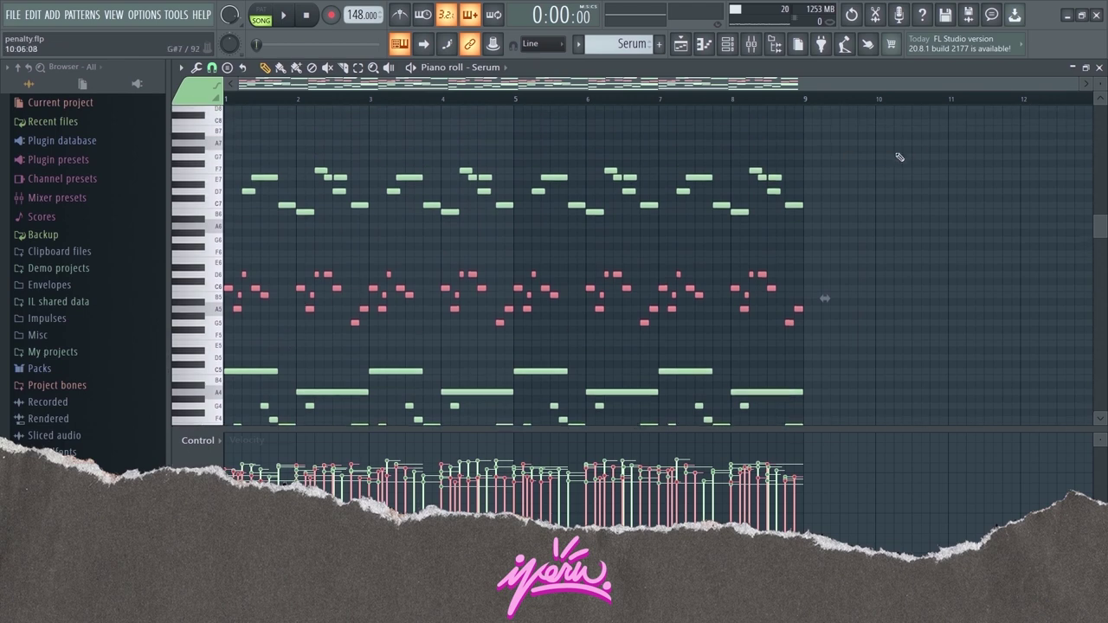
pyautogui.moveTo(899, 157); pyautogui.dragTo(223, 234)
pyautogui.scroll(4, 623, 312)
pyautogui.scroll(-7, 618, 309)
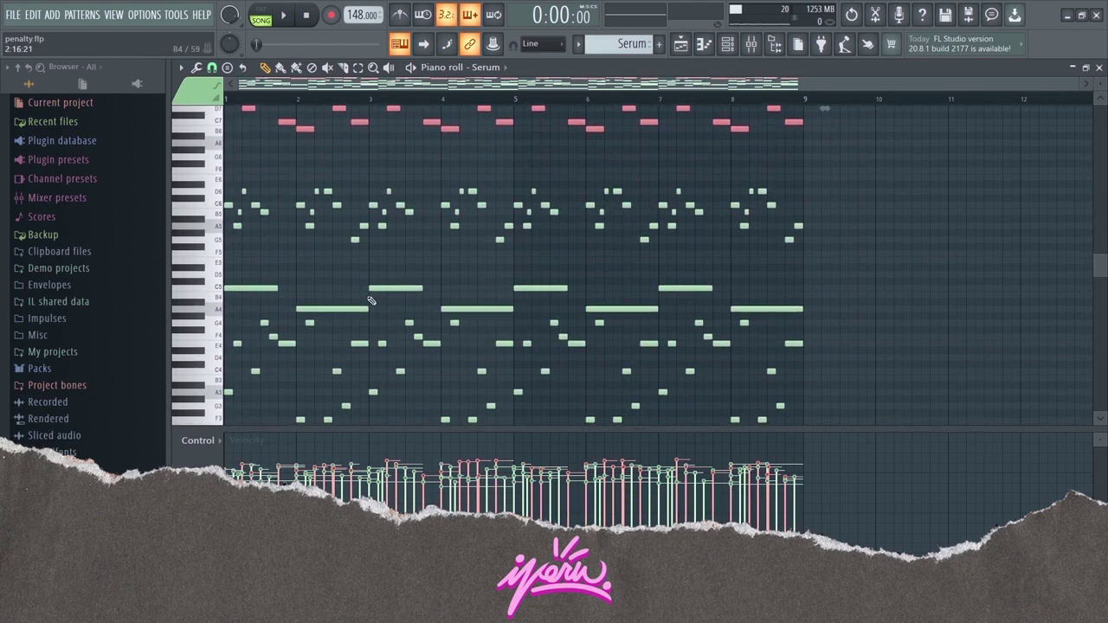
# Select the F3–C5 layer's two-bar sections in bars 1–2, 3–4, 5–6 and 7–8 in turn, and clear the selection.
pyautogui.scroll(-2, 371, 301)
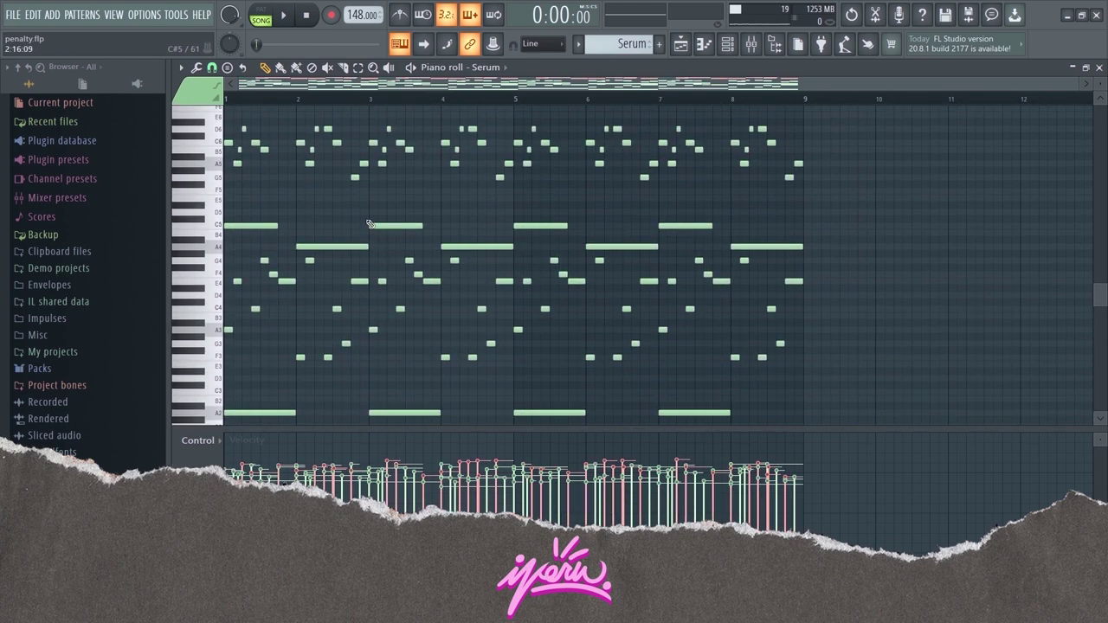
pyautogui.moveTo(368, 223); pyautogui.dragTo(87, 387)
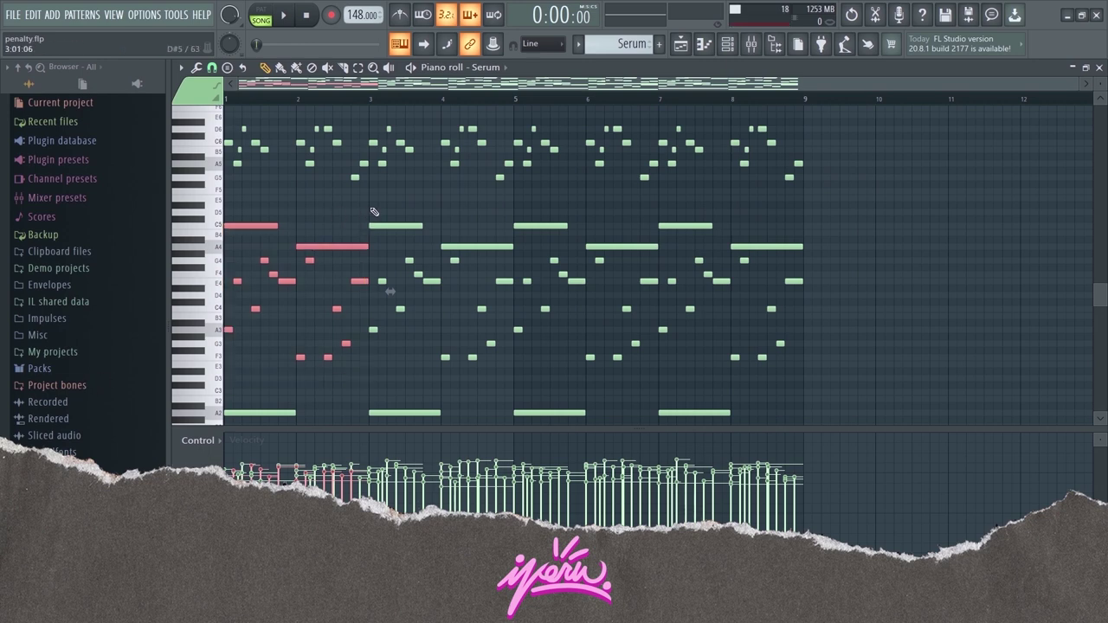
pyautogui.moveTo(372, 206); pyautogui.dragTo(513, 375)
pyautogui.moveTo(518, 210); pyautogui.dragTo(660, 382)
pyautogui.moveTo(664, 217); pyautogui.dragTo(831, 388)
pyautogui.scroll(3, 291, 275)
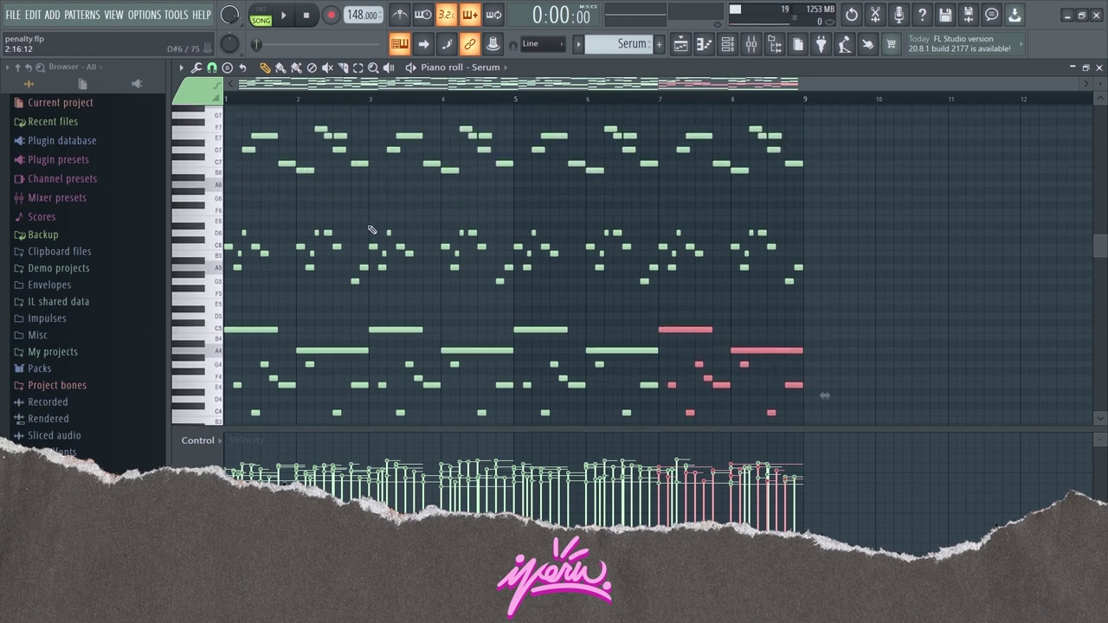
pyautogui.hotkey('ctrl', 'd')
# Select sections of the G5–D6 layer in bars 3–4 and 5–6, and of the B6–F7 layer in bars 1–2 and 3–4.
pyautogui.moveTo(370, 219); pyautogui.dragTo(512, 309)
pyautogui.moveTo(526, 210); pyautogui.dragTo(631, 289)
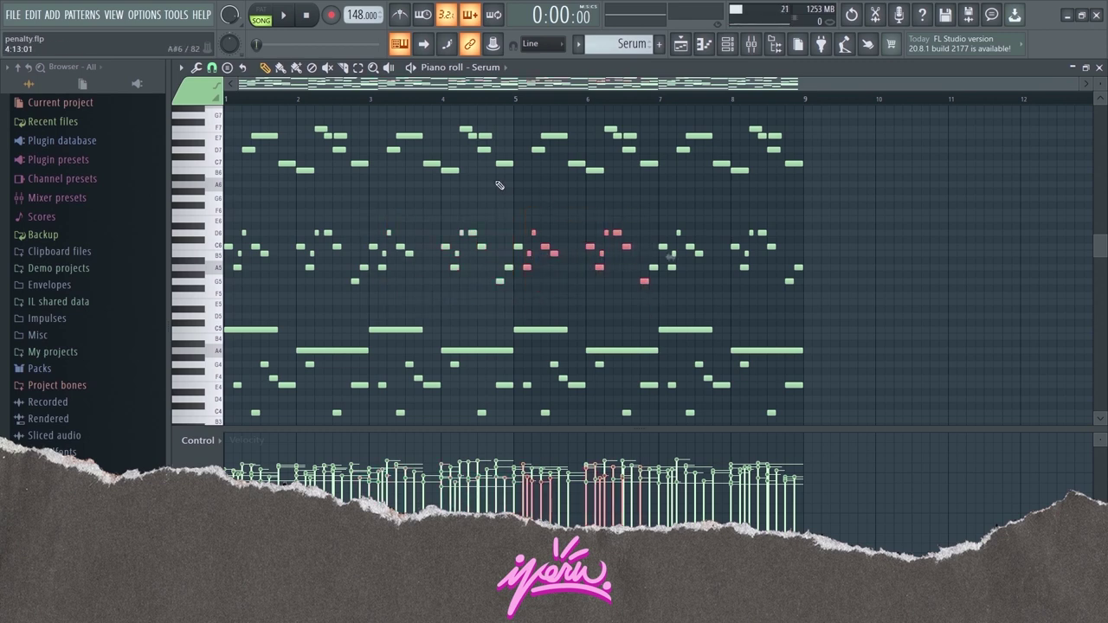
pyautogui.click(502, 186)
pyautogui.scroll(2, 321, 167)
pyautogui.moveTo(239, 155); pyautogui.dragTo(370, 236)
pyautogui.moveTo(388, 154); pyautogui.dragTo(511, 232)
# Select the long A2 and F2 bass notes across bars 1–8 and compare them with the layers above.
pyautogui.scroll(-5, 402, 306)
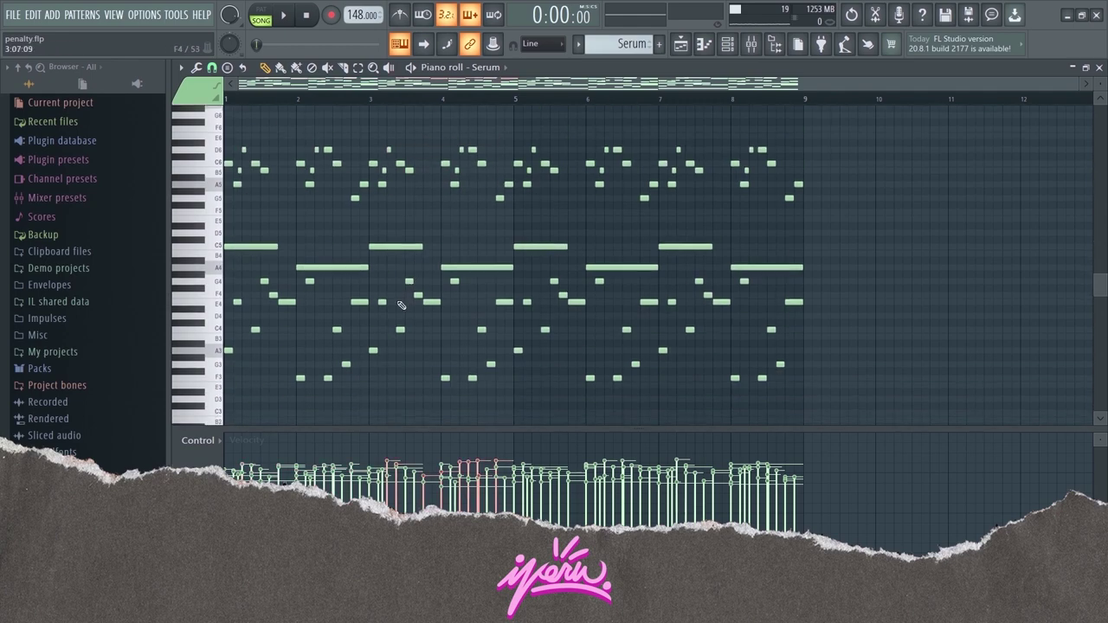
pyautogui.scroll(-5, 713, 300)
pyautogui.moveTo(869, 293); pyautogui.dragTo(63, 346)
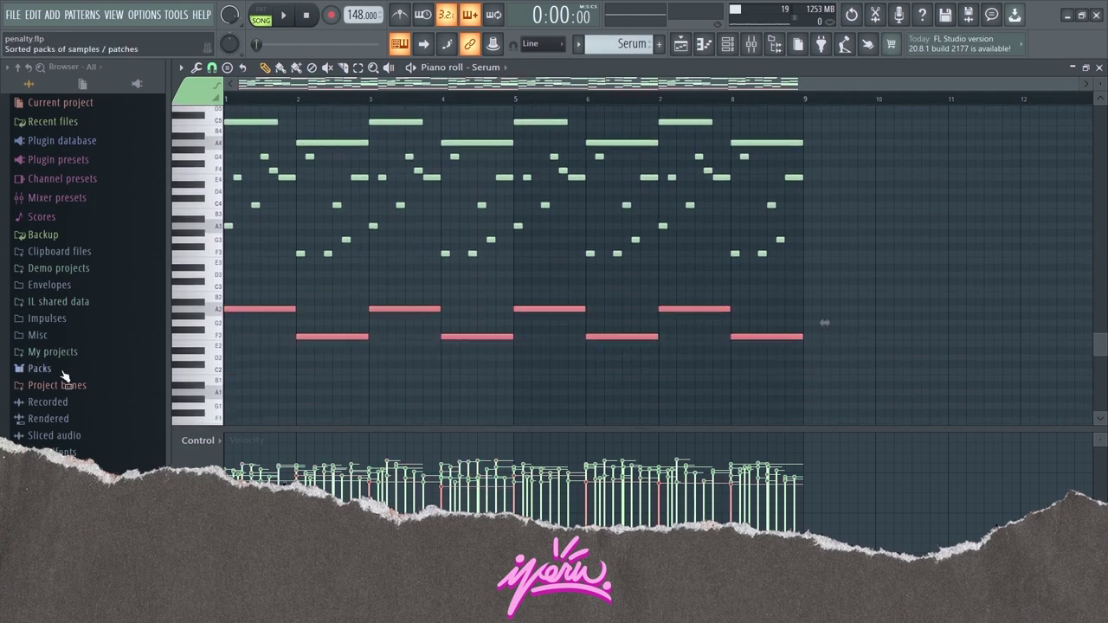
pyautogui.scroll(4, 205, 285)
pyautogui.scroll(10, 205, 285)
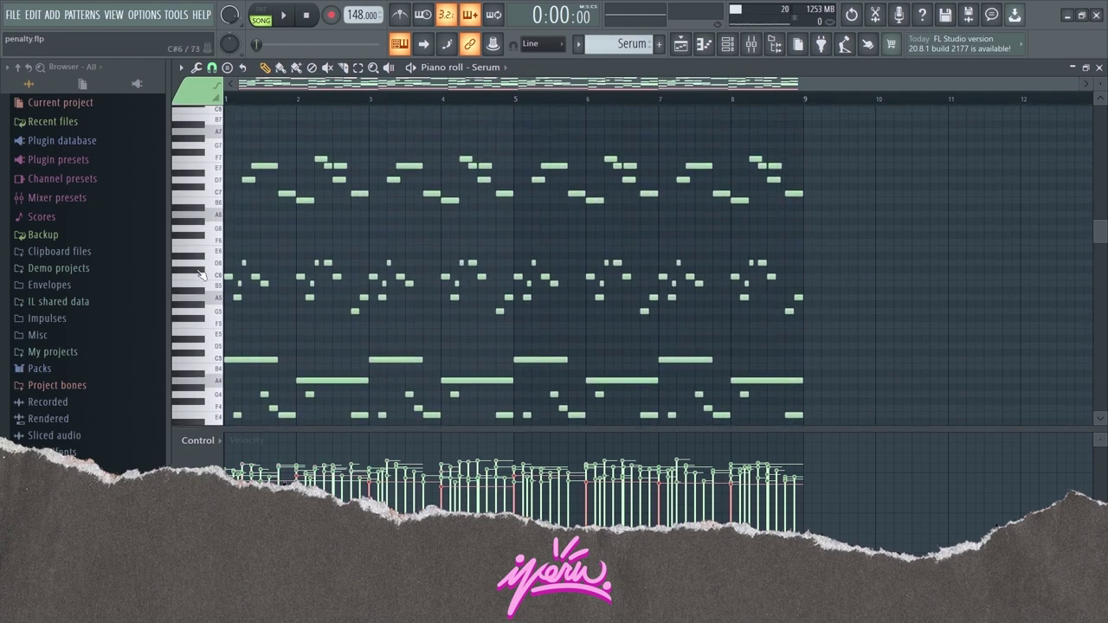
# Step upward through the layers by selecting the F3–C5, G5–D6 and B6–F7 notes across bars 1–8 in turn.
pyautogui.scroll(-4, 401, 133)
pyautogui.moveTo(869, 218); pyautogui.dragTo(5, 394)
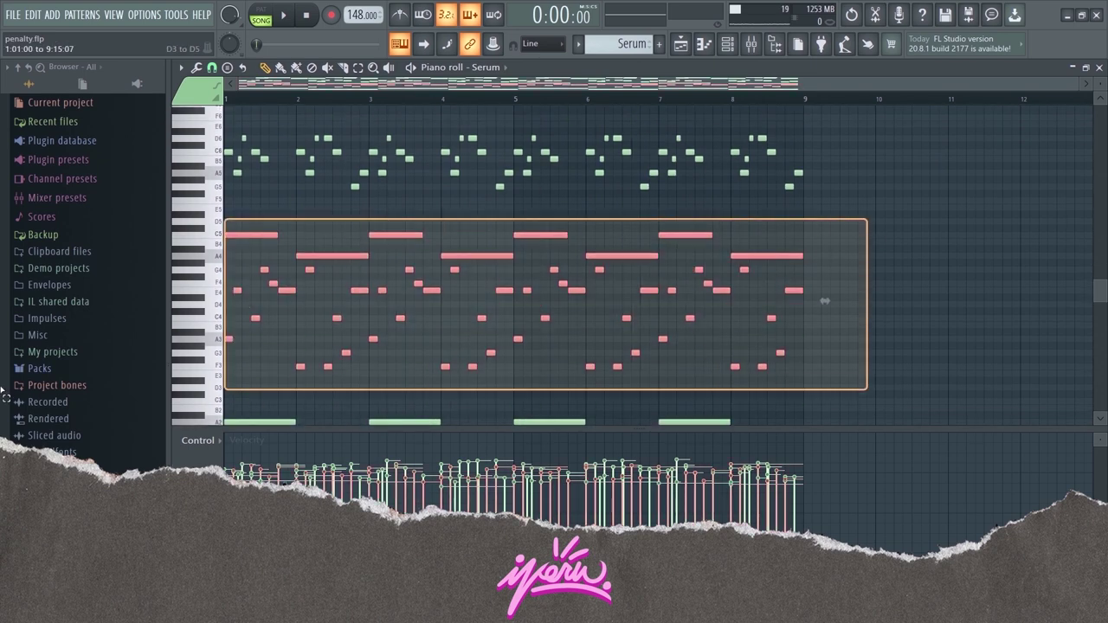
pyautogui.scroll(3, 625, 294)
pyautogui.moveTo(859, 204); pyautogui.dragTo(129, 287)
pyautogui.scroll(3, 460, 257)
pyautogui.moveTo(829, 185); pyautogui.dragTo(125, 272)
# Select the stacked layers' notes in bars 1–2 up to F7 and compare them with the repeats in the remaining bars.
pyautogui.scroll(-4, 475, 272)
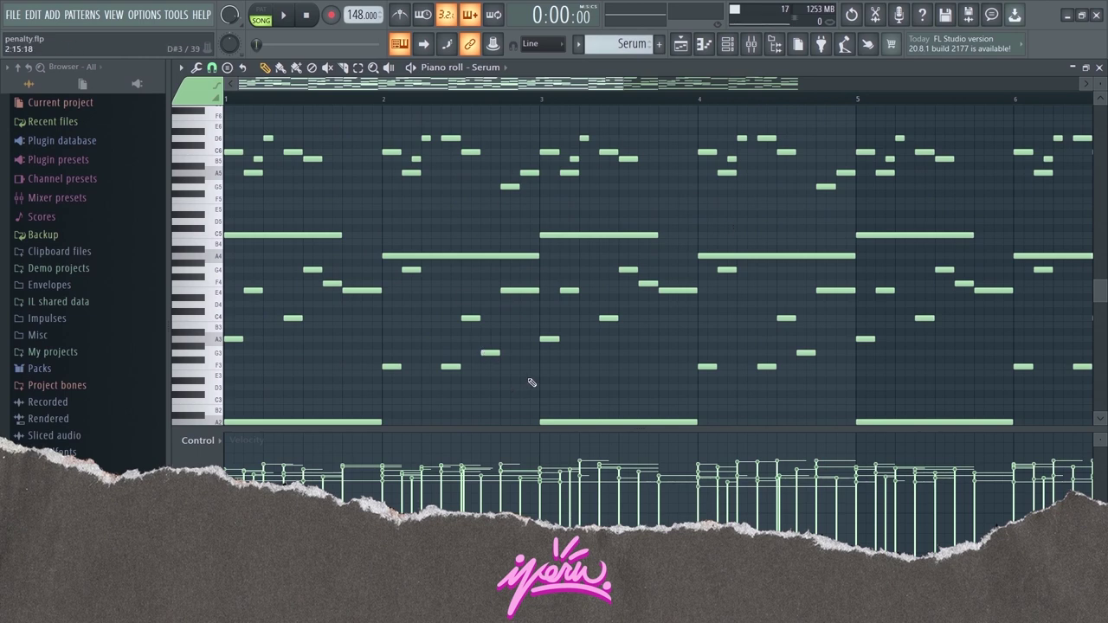
pyautogui.scroll(-1, 513, 343)
pyautogui.scroll(-2, 515, 355)
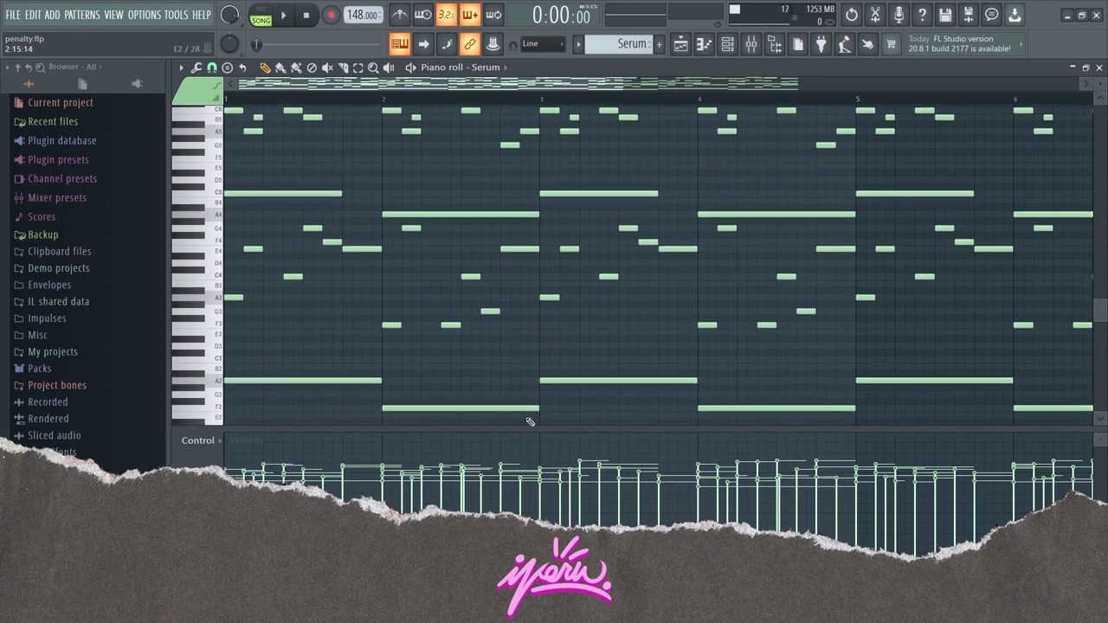
pyautogui.moveTo(538, 349); pyautogui.dragTo(227, 108)
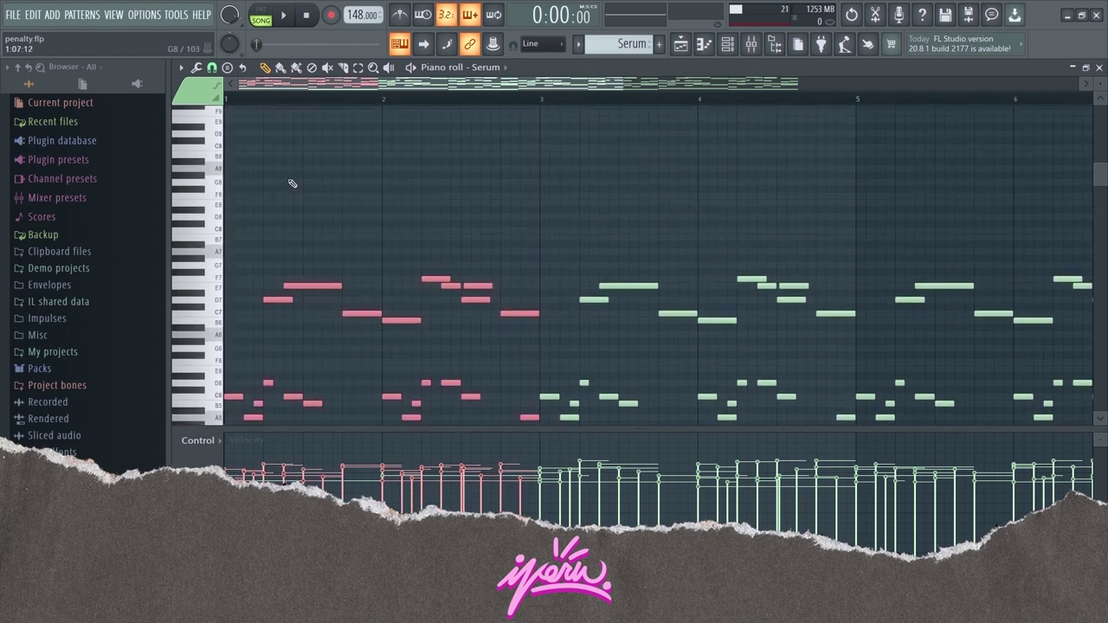
pyautogui.scroll(-5, 467, 247)
pyautogui.scroll(-4, 597, 208)
pyautogui.keyDown('ctrl'); pyautogui.scroll(-3, 735, 212); pyautogui.keyUp('ctrl')
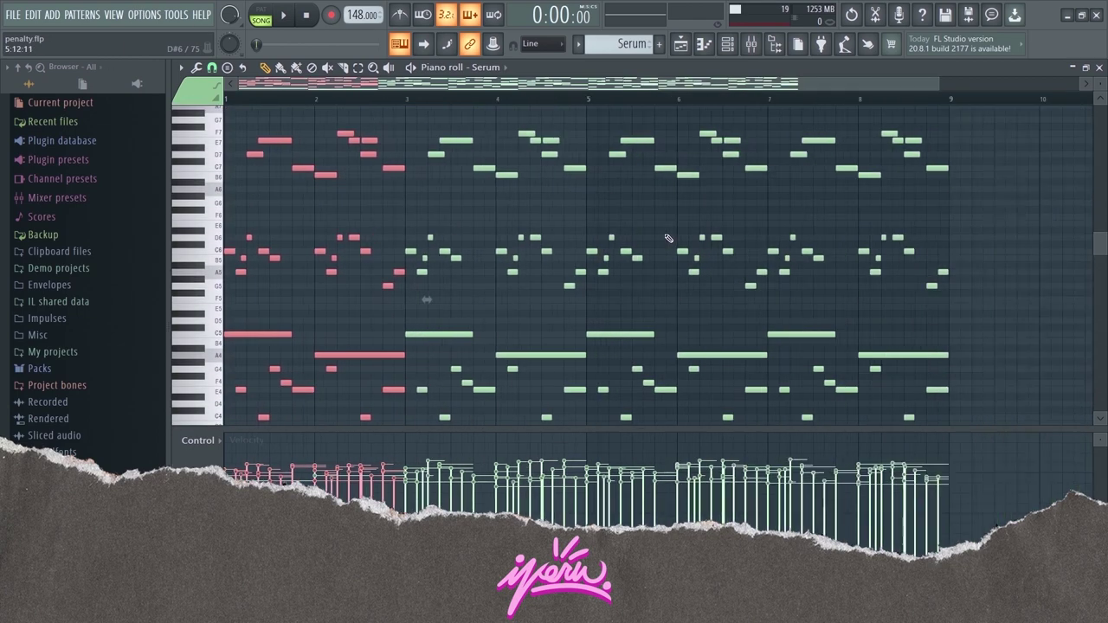
# Examine the stacked Serum note layers across all eight bars, from the lowest notes up to F7.
pyautogui.scroll(-1, 277, 258)
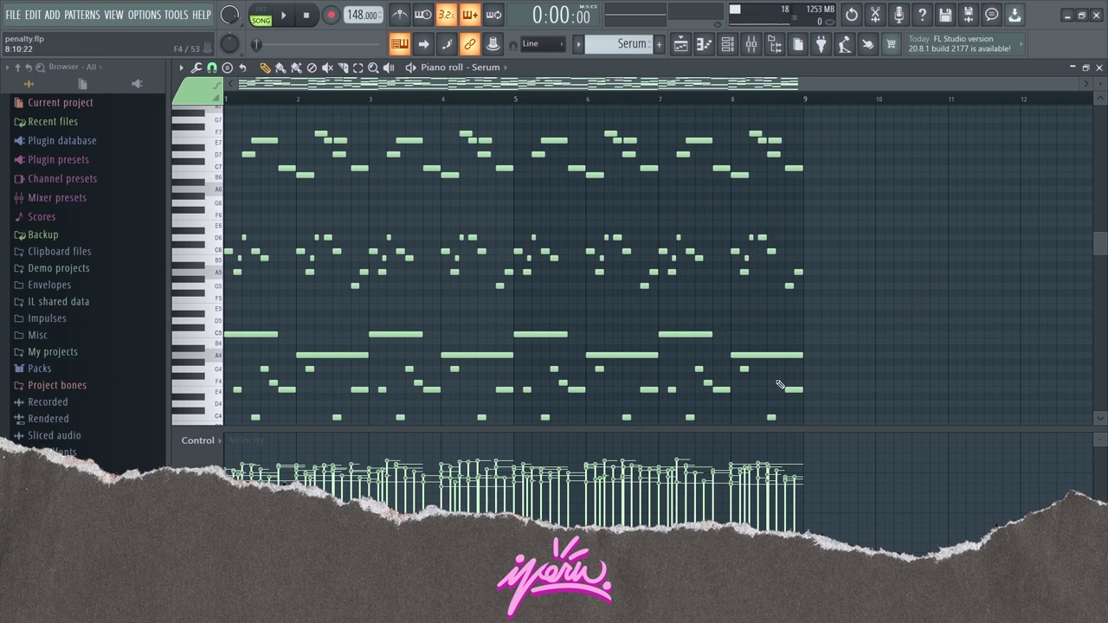
pyautogui.scroll(-3, 780, 385)
pyautogui.scroll(3, 790, 317)
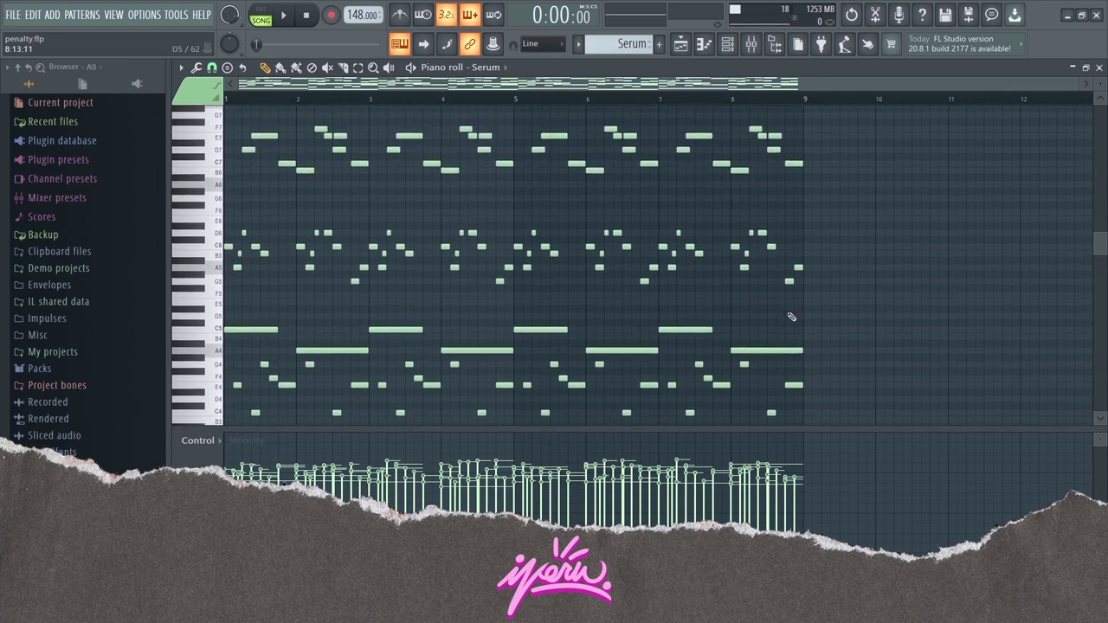
pyautogui.scroll(3, 906, 317)
pyautogui.scroll(-3, 909, 325)
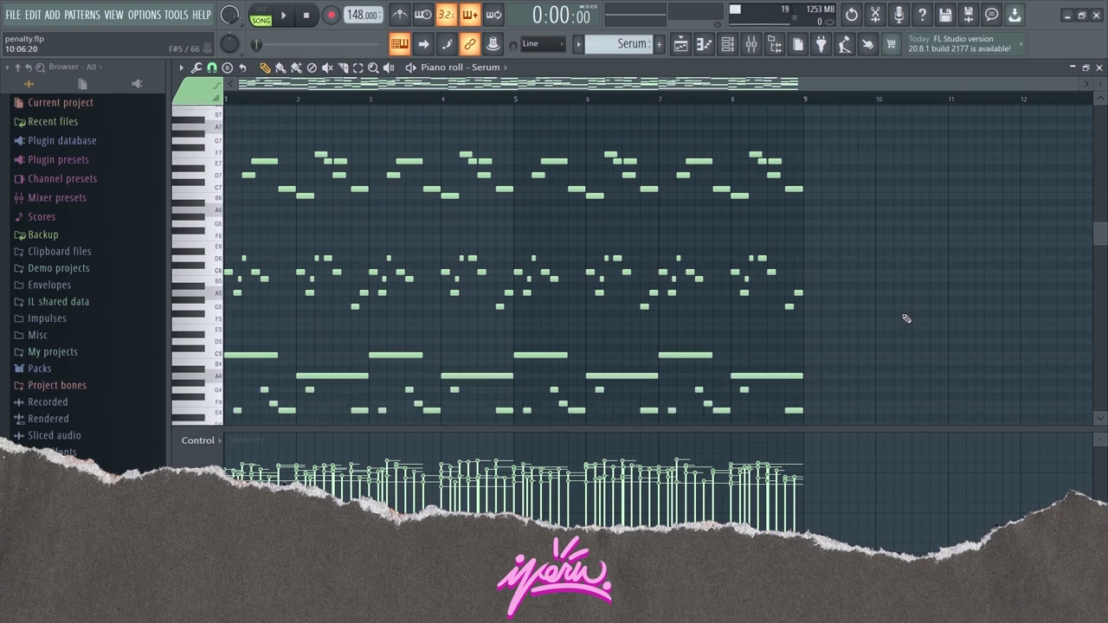
pyautogui.scroll(-4, 876, 356)
pyautogui.scroll(3, 888, 175)
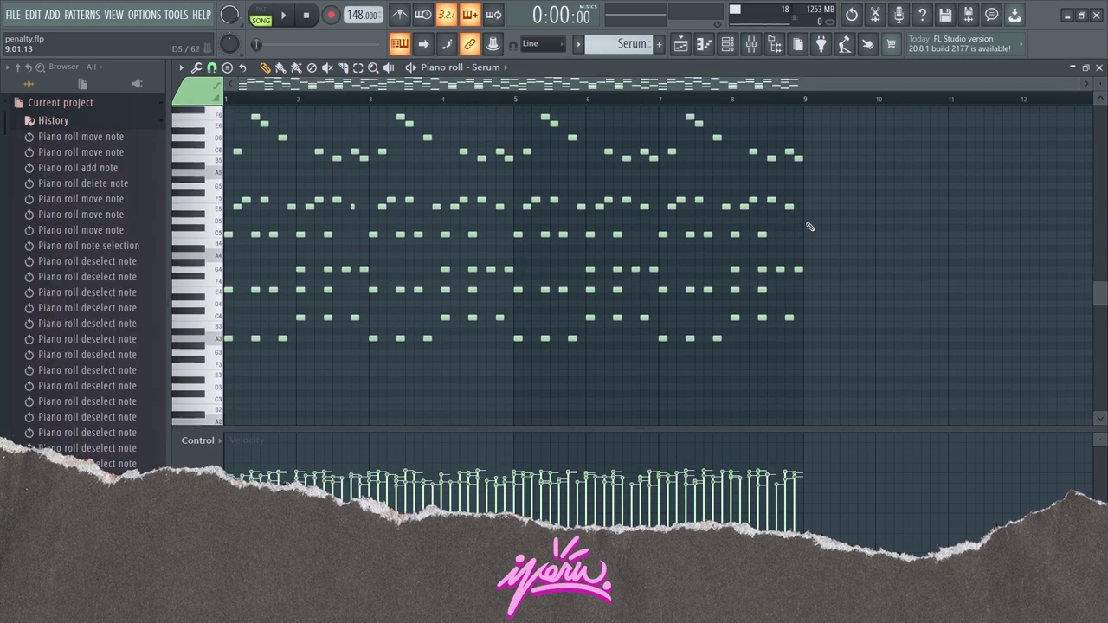
pyautogui.scroll(2, 784, 225)
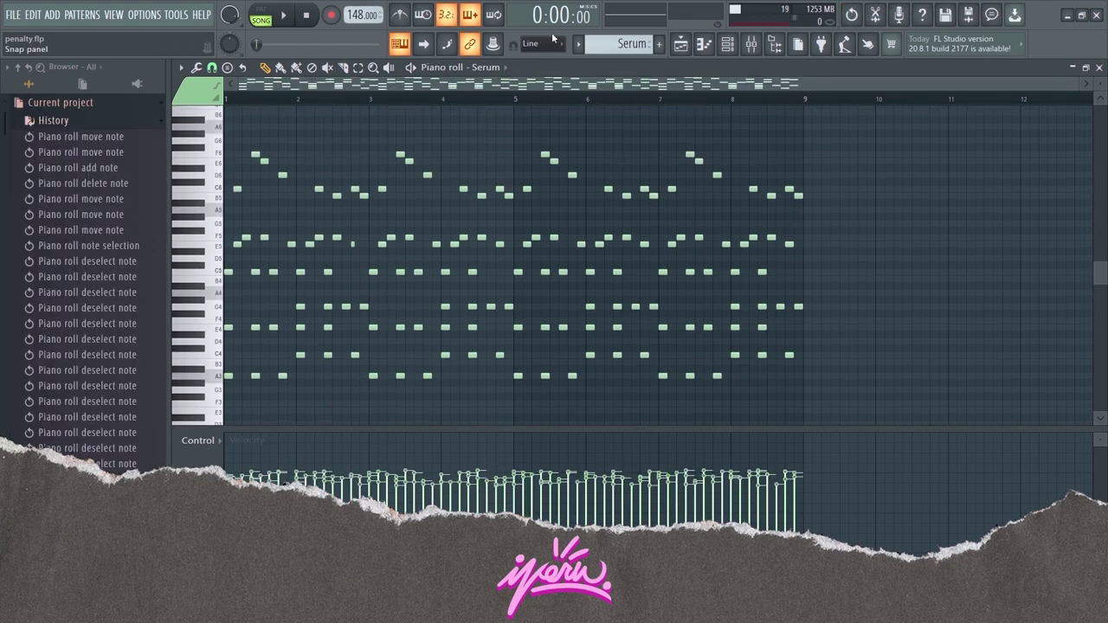
# Open the ElectraX pattern from Track 7 in the piano roll, compare its notes with Serum's, and return to the playlist.
pyautogui.click(681, 45)
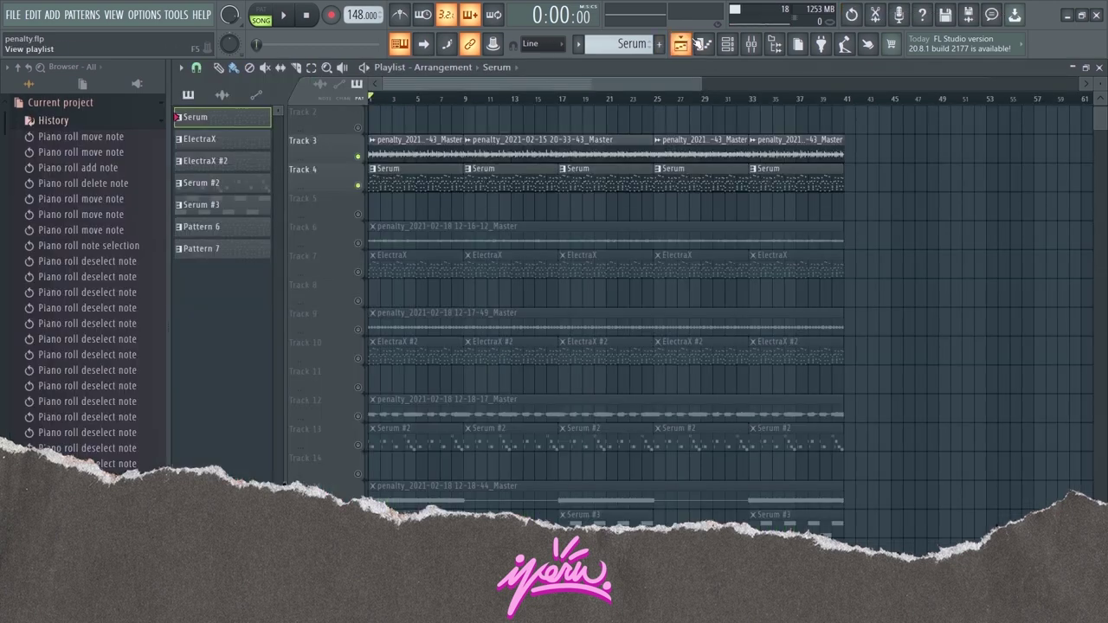
pyautogui.doubleClick(404, 271)
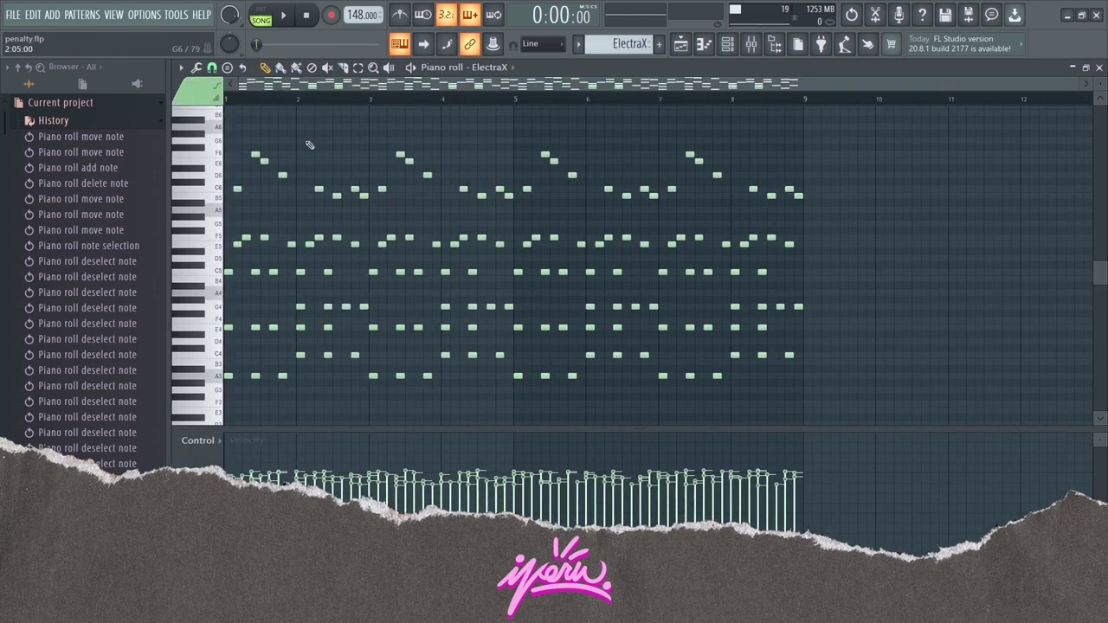
pyautogui.click(680, 45)
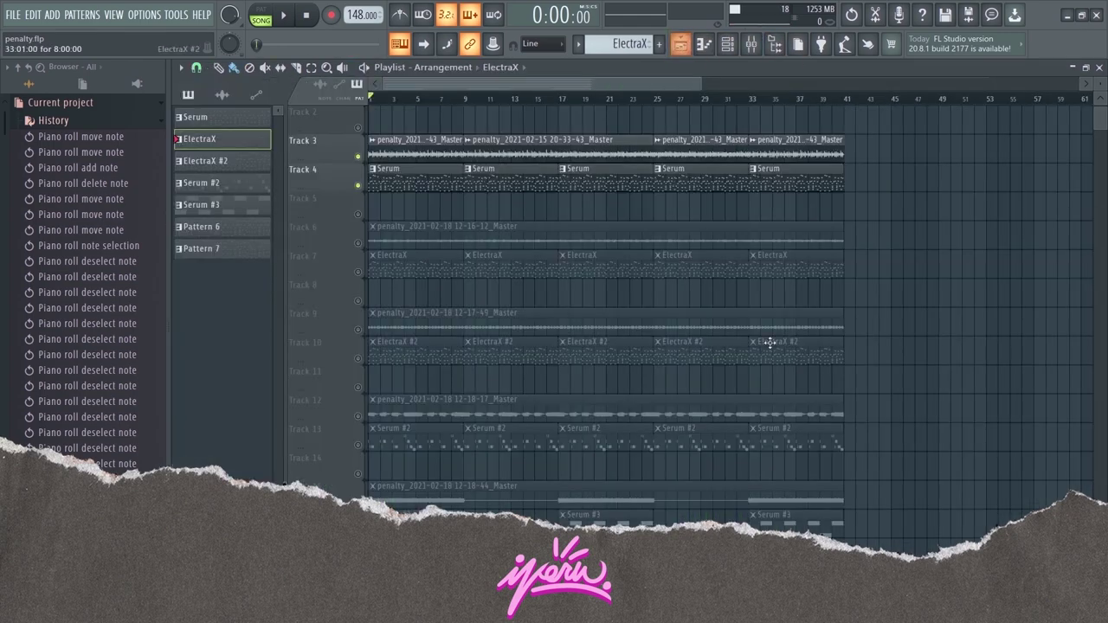
# Solo the Track 6 recording and toggle the ElectraX clips on Track 7 beneath it.
pyautogui.rightClick(358, 242)
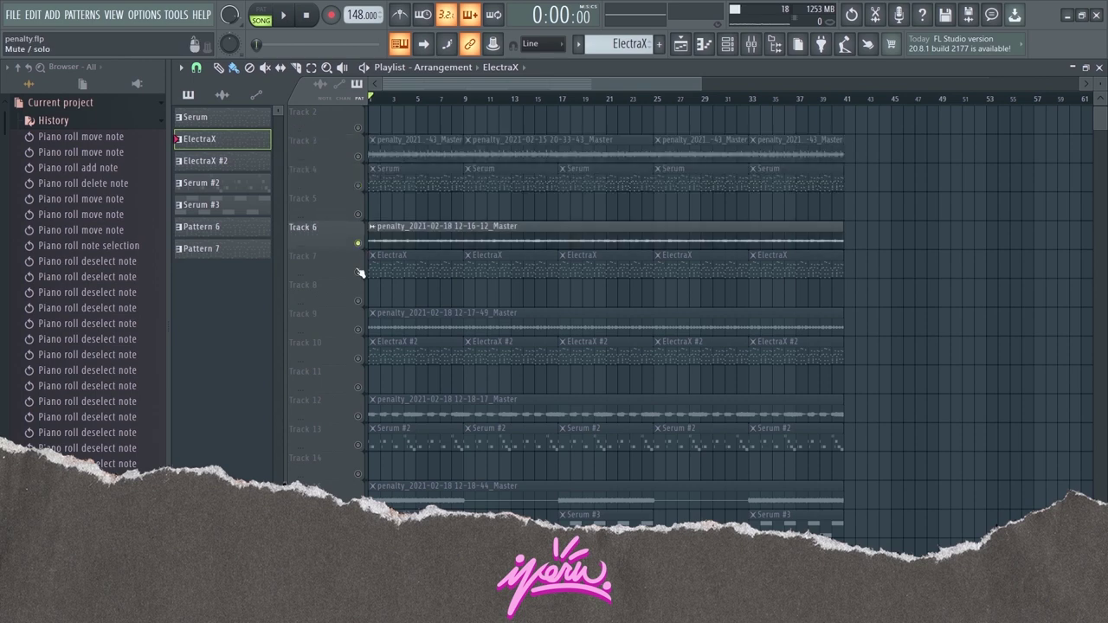
pyautogui.click(358, 272)
pyautogui.rightClick(360, 272)
pyautogui.rightClick(358, 242)
# Solo the Track 9 recording and review the ElectraX #2 notes from Track 10, leaving Track 10 muted.
pyautogui.rightClick(357, 328)
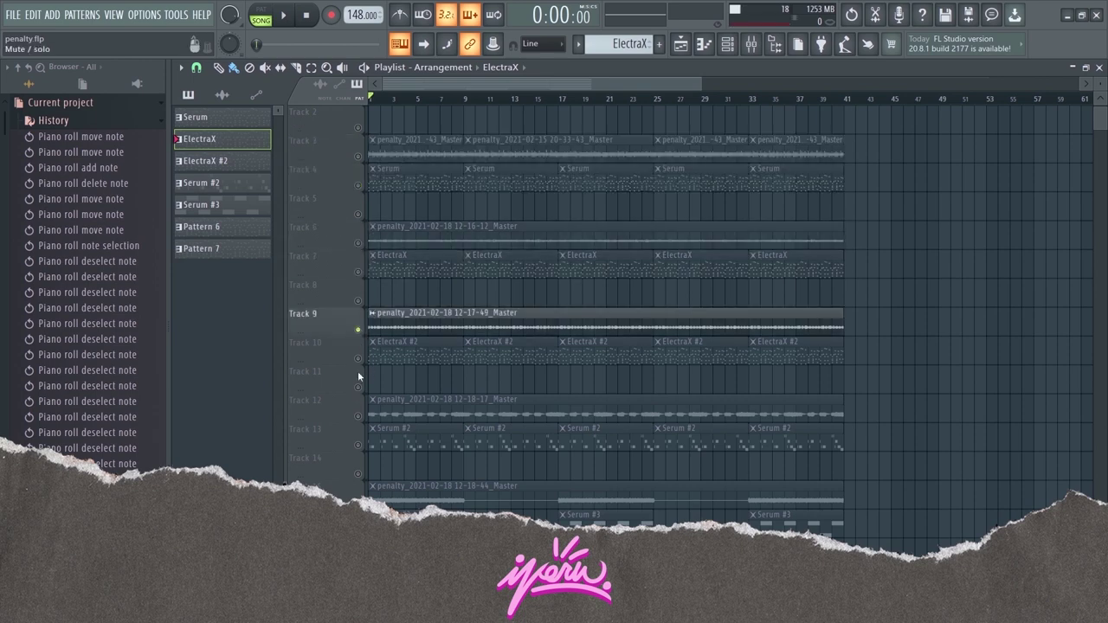
pyautogui.click(357, 358)
pyautogui.doubleClick(422, 348)
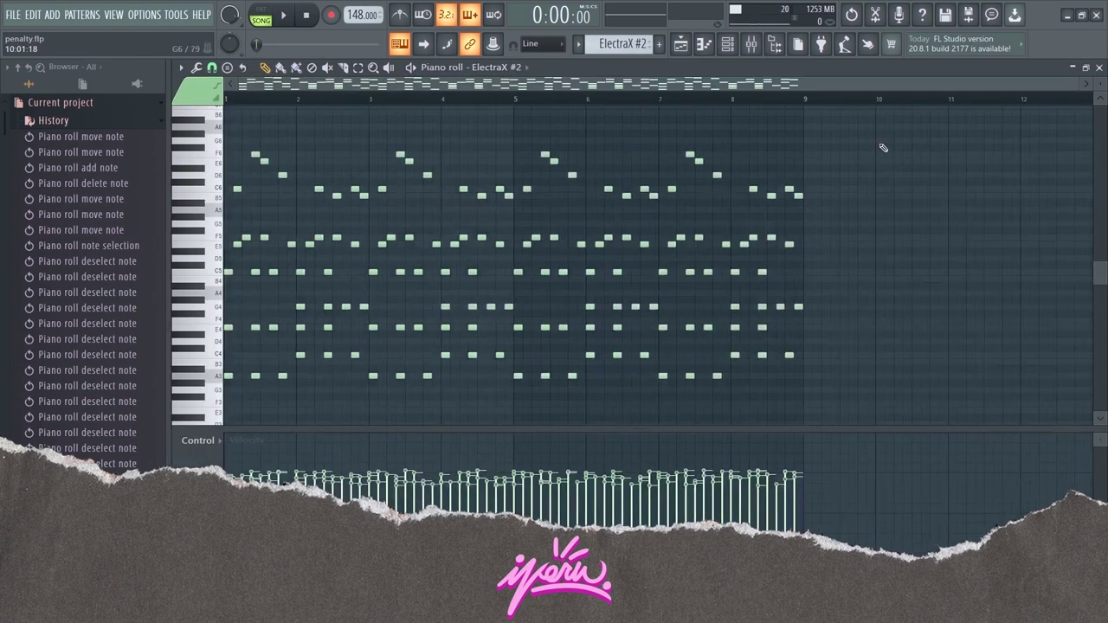
pyautogui.moveTo(885, 132); pyautogui.dragTo(851, 329)
pyautogui.hotkey('ctrl', 'd')
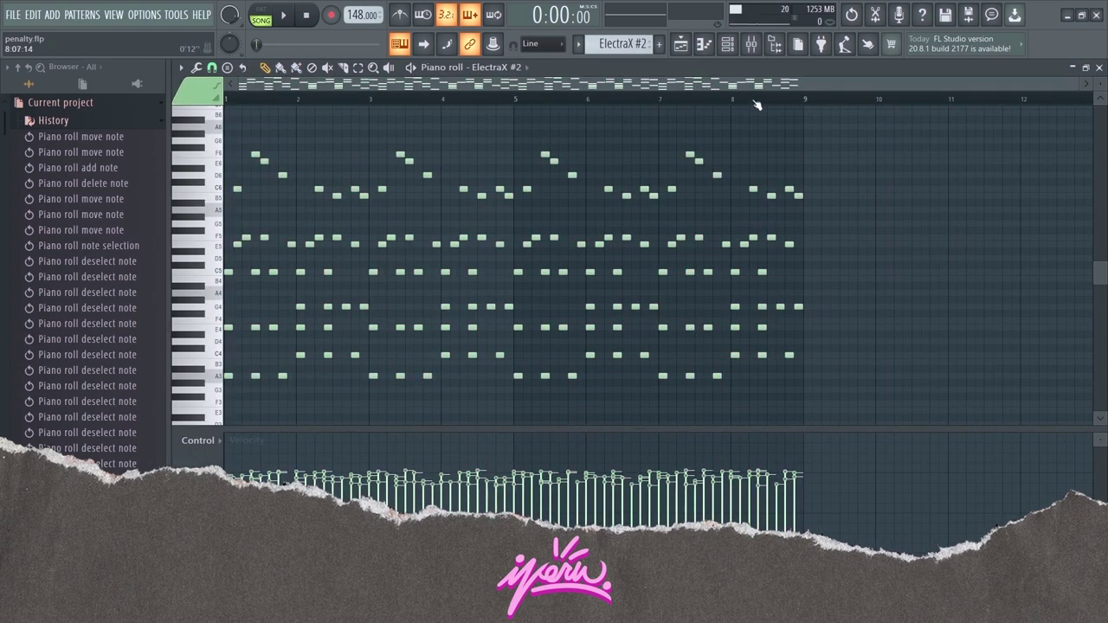
pyautogui.click(682, 44)
pyautogui.click(358, 359)
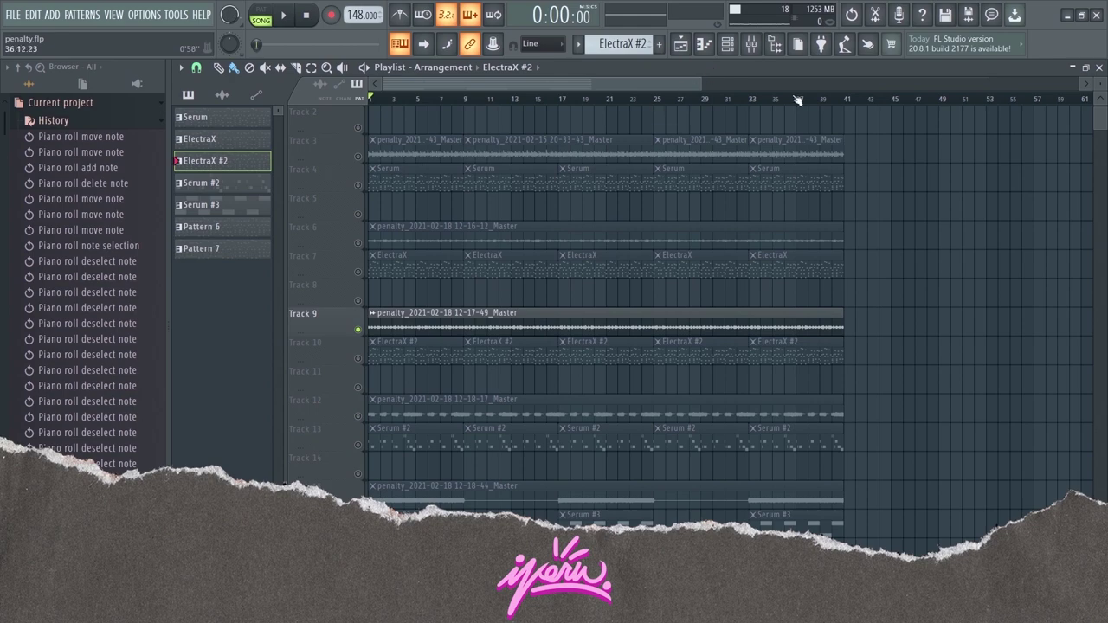
# Open the Serum instrument and trace its MALLET - Toy Cup preset to ! November Presets Pt. 2, Echo Sound Works Sphere.
pyautogui.click(727, 44)
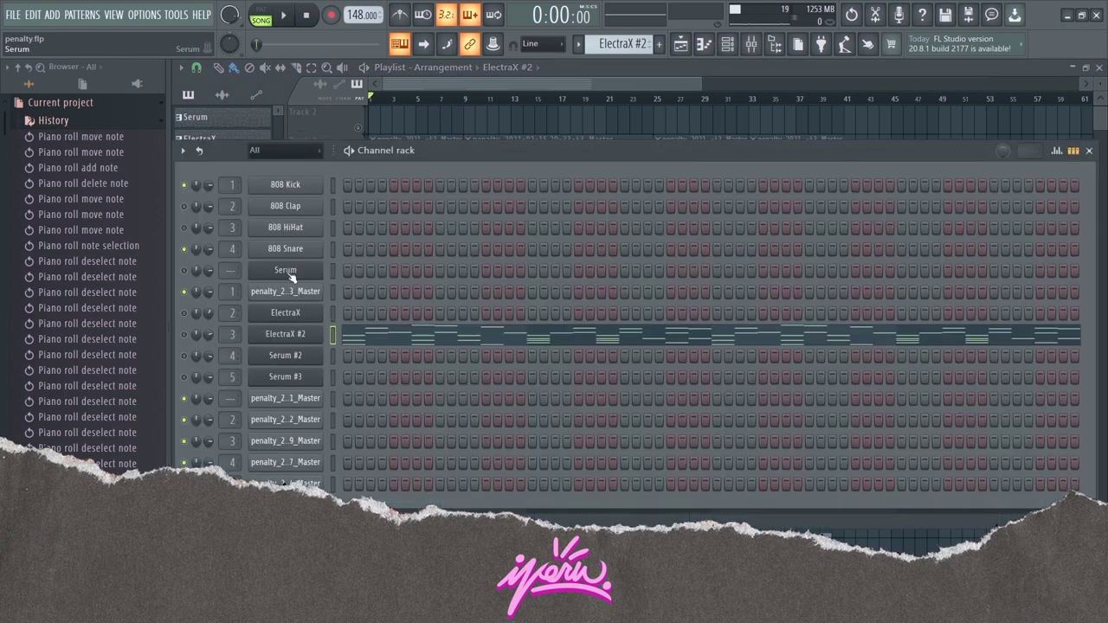
pyautogui.click(287, 270)
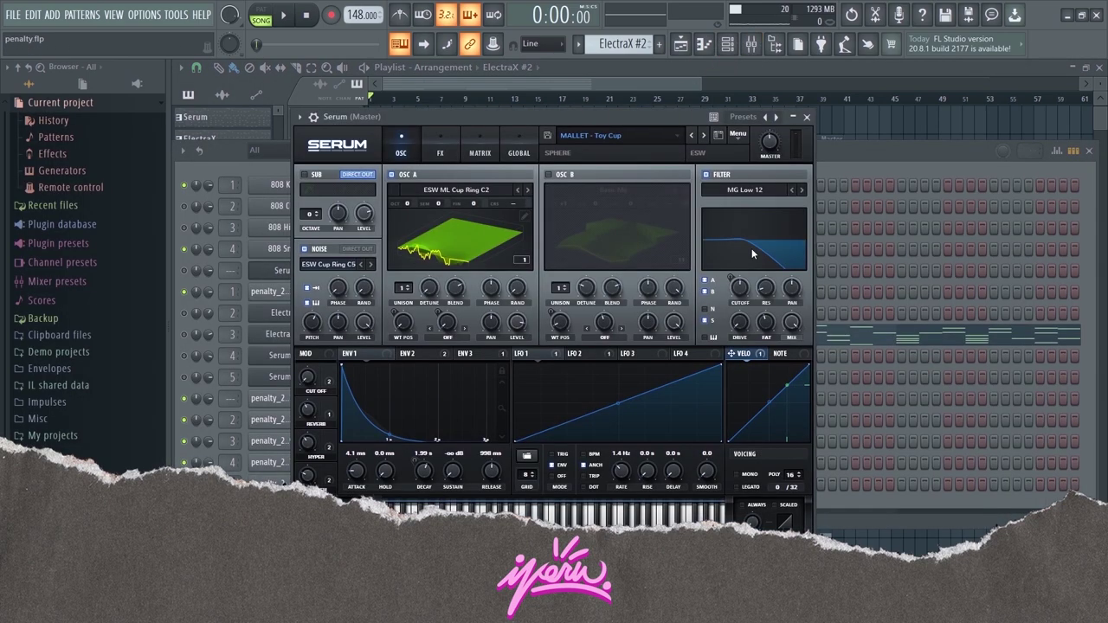
pyautogui.click(612, 138)
pyautogui.moveTo(428, 180)
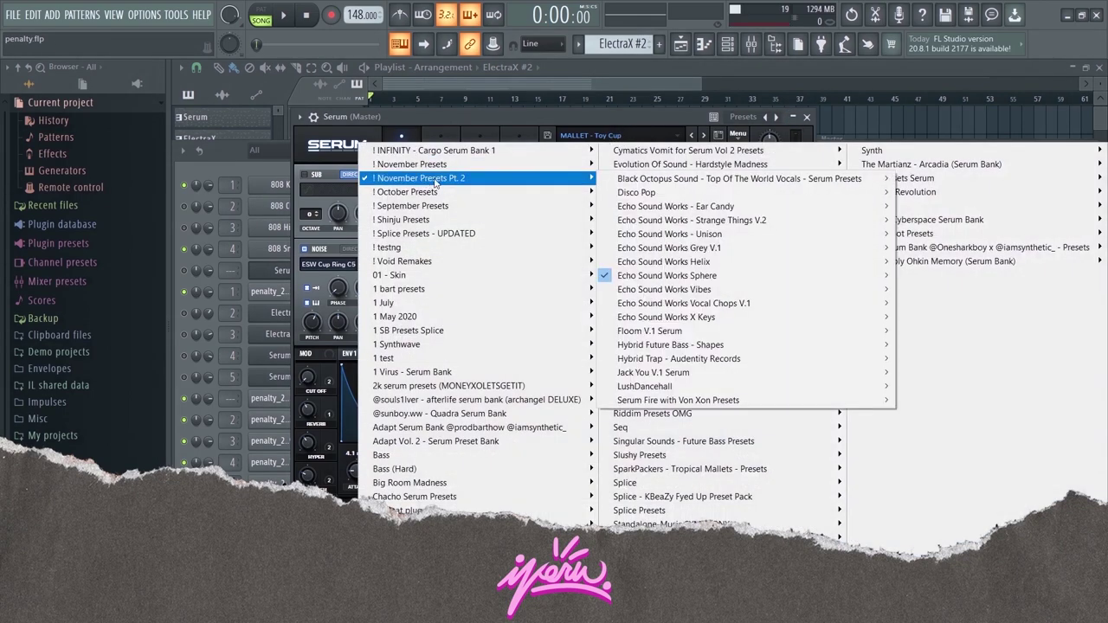
pyautogui.moveTo(642, 277)
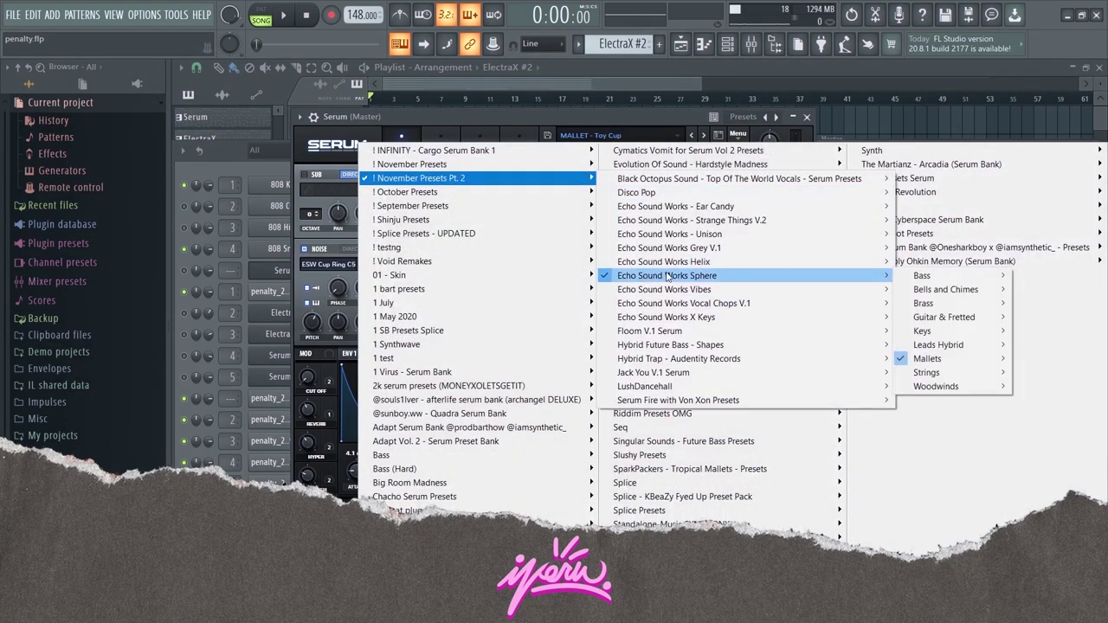
pyautogui.moveTo(509, 123); pyautogui.dragTo(473, 122)
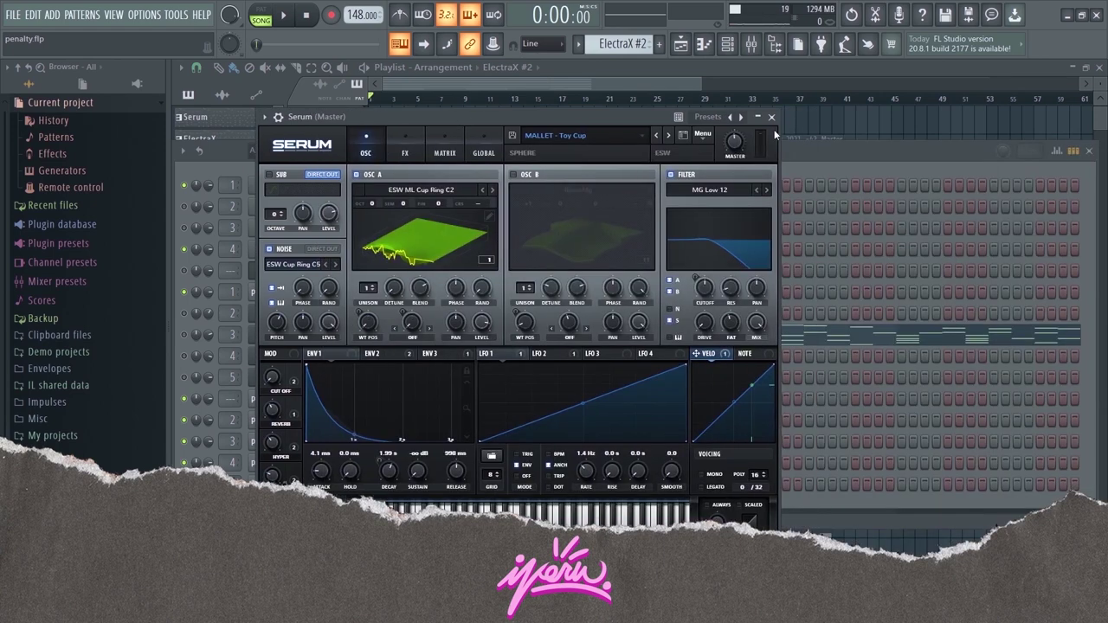
pyautogui.click(770, 116)
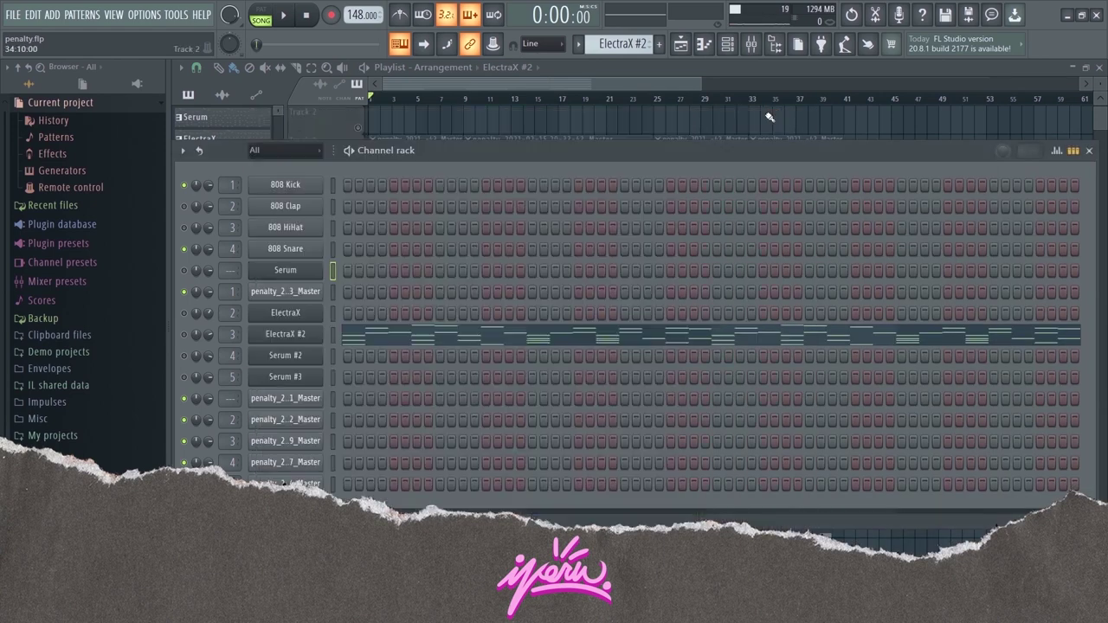
# Open the ElectraX and ElectraX #2 instruments in turn, check which preset each uses, and close them.
pyautogui.click(331, 312)
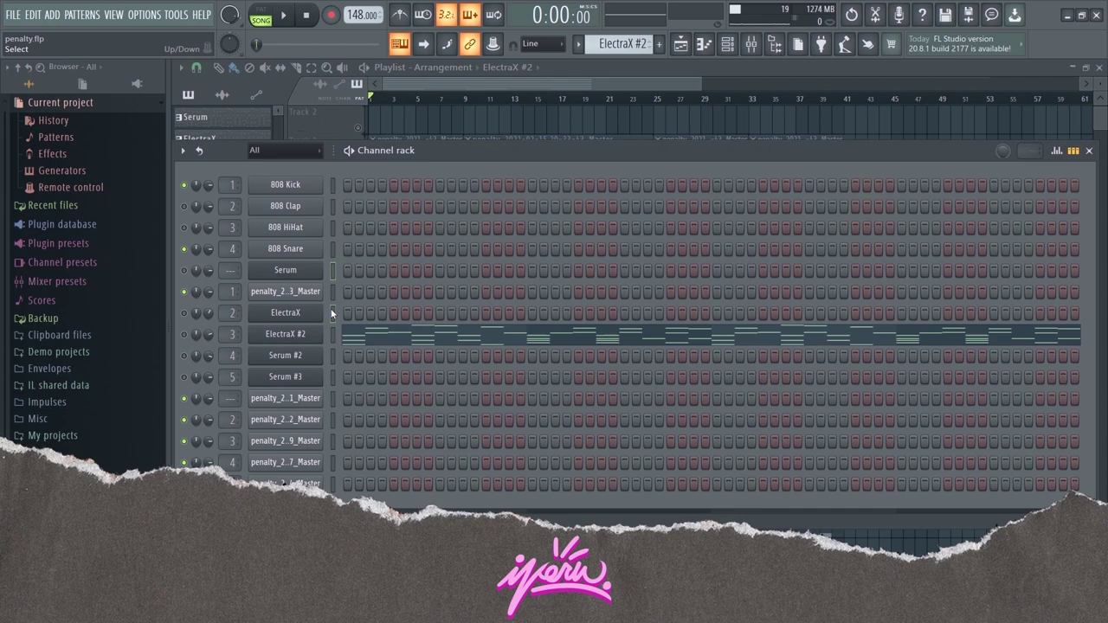
pyautogui.click(286, 313)
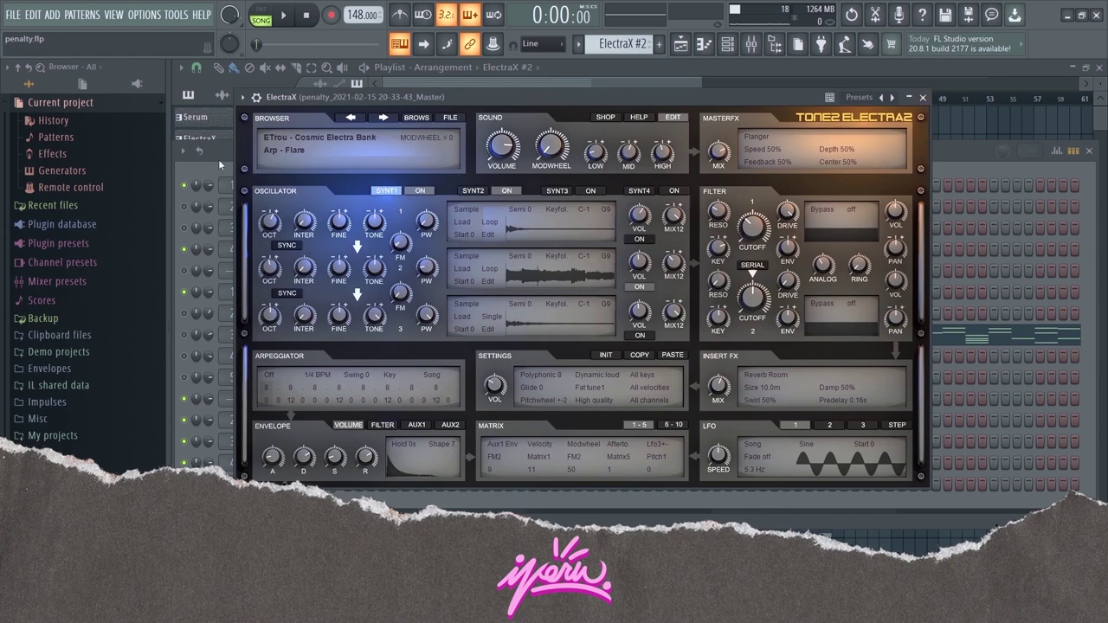
pyautogui.press('Escape')
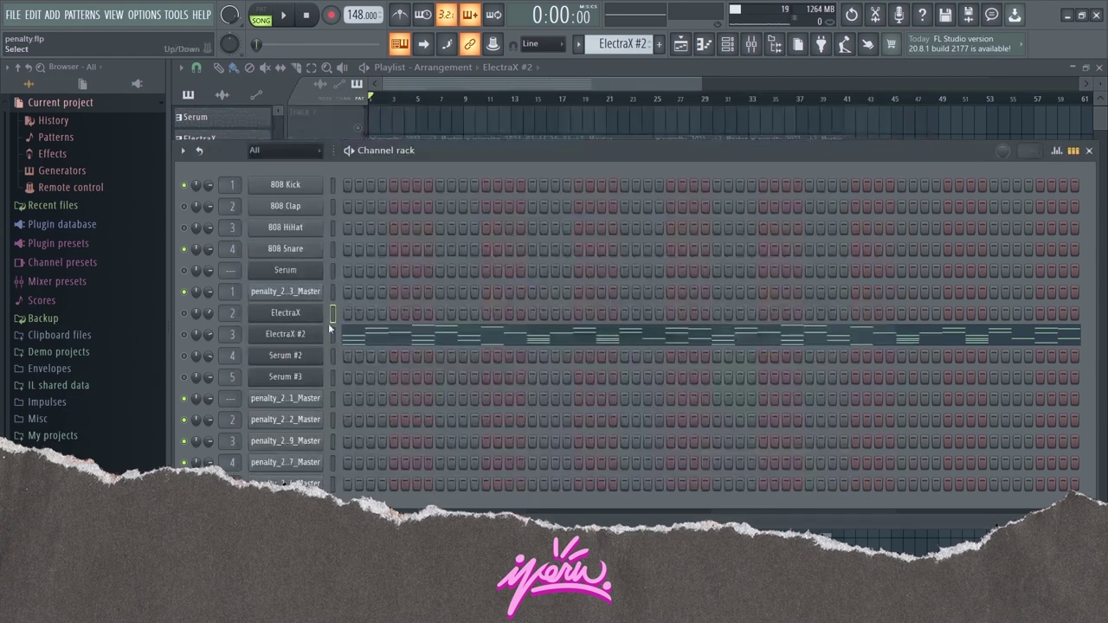
pyautogui.click(300, 340)
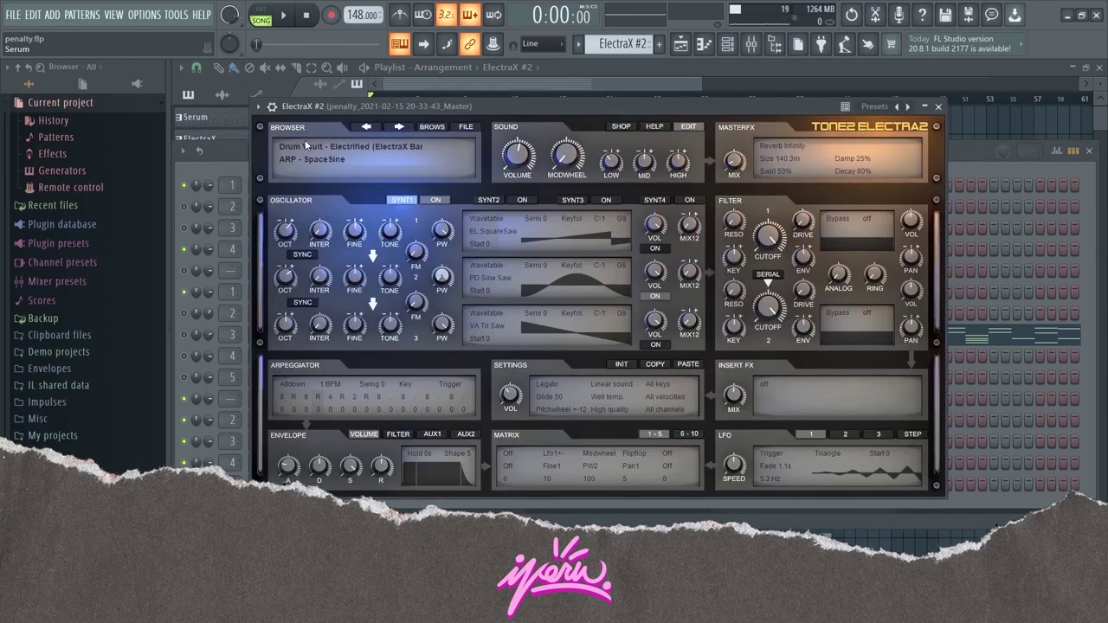
pyautogui.click(938, 107)
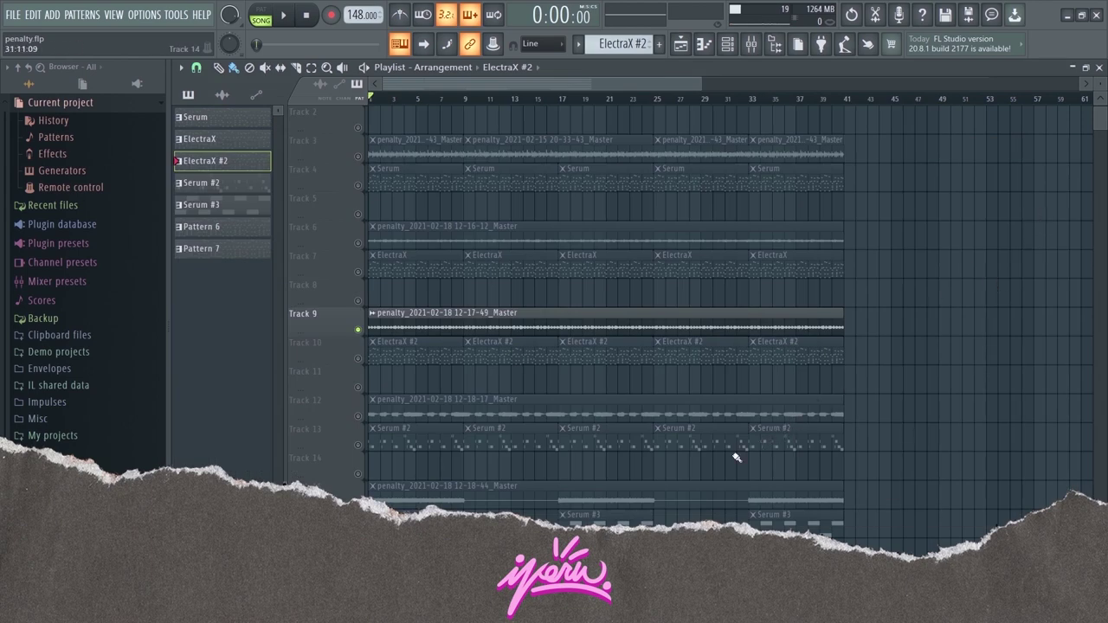
# Isolate Tracks 12 and 13, open the Serum #2 pattern in the piano roll and play it back.
pyautogui.rightClick(359, 417)
pyautogui.click(358, 448)
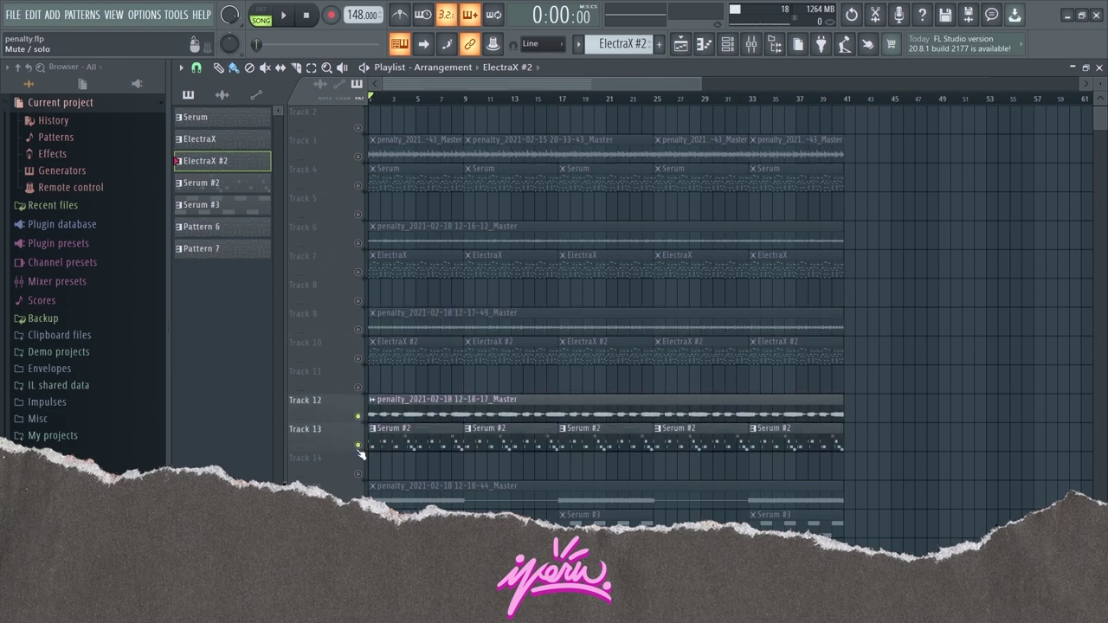
pyautogui.doubleClick(428, 444)
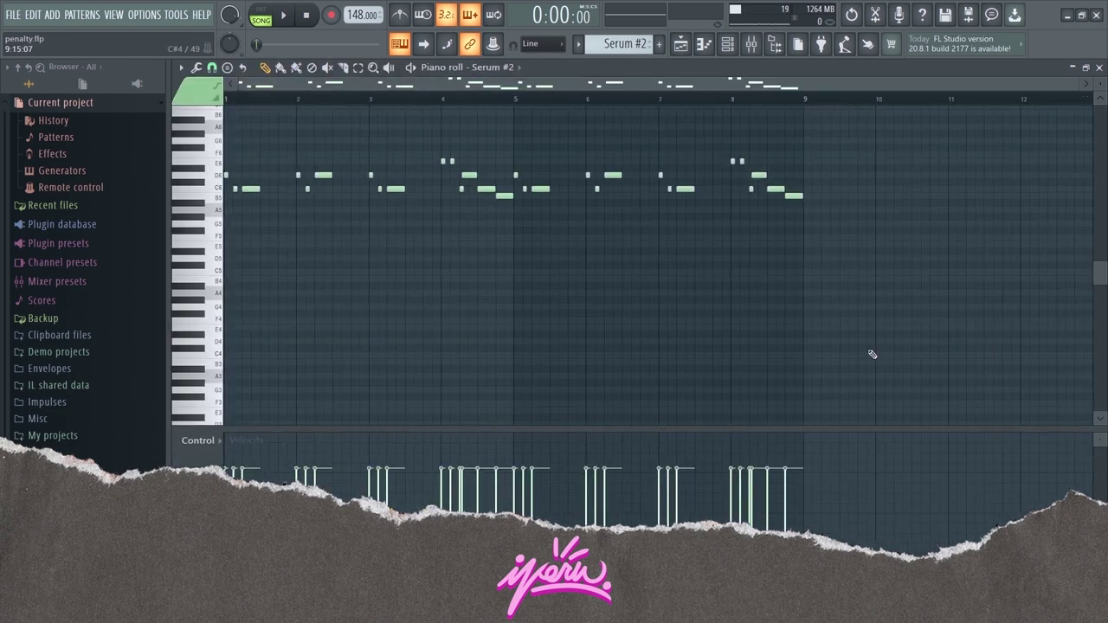
pyautogui.press('space')
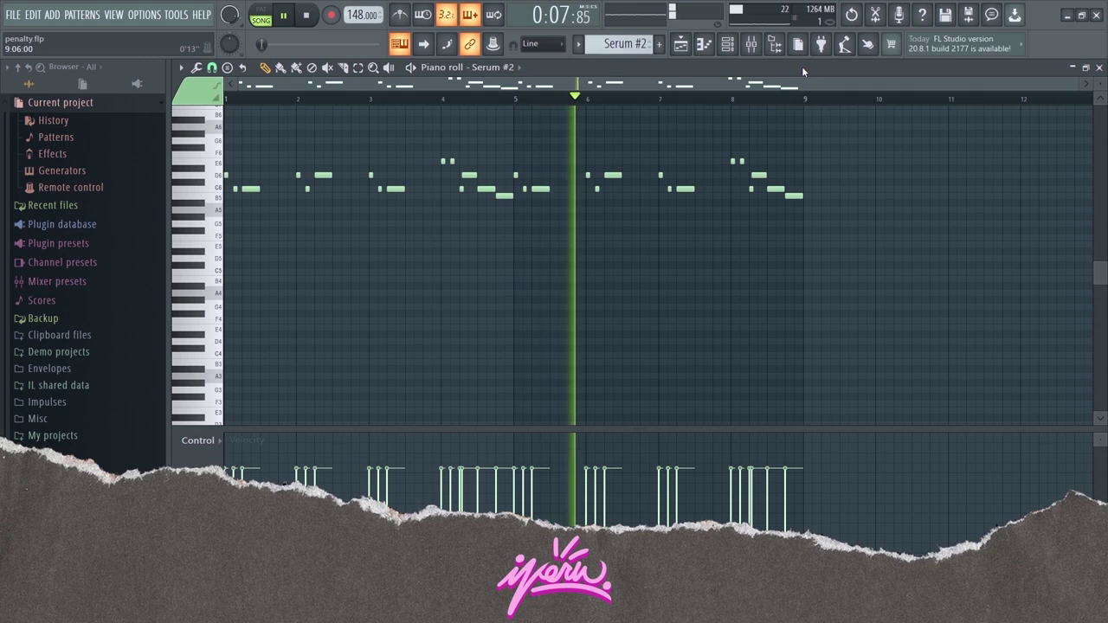
pyautogui.press('space')
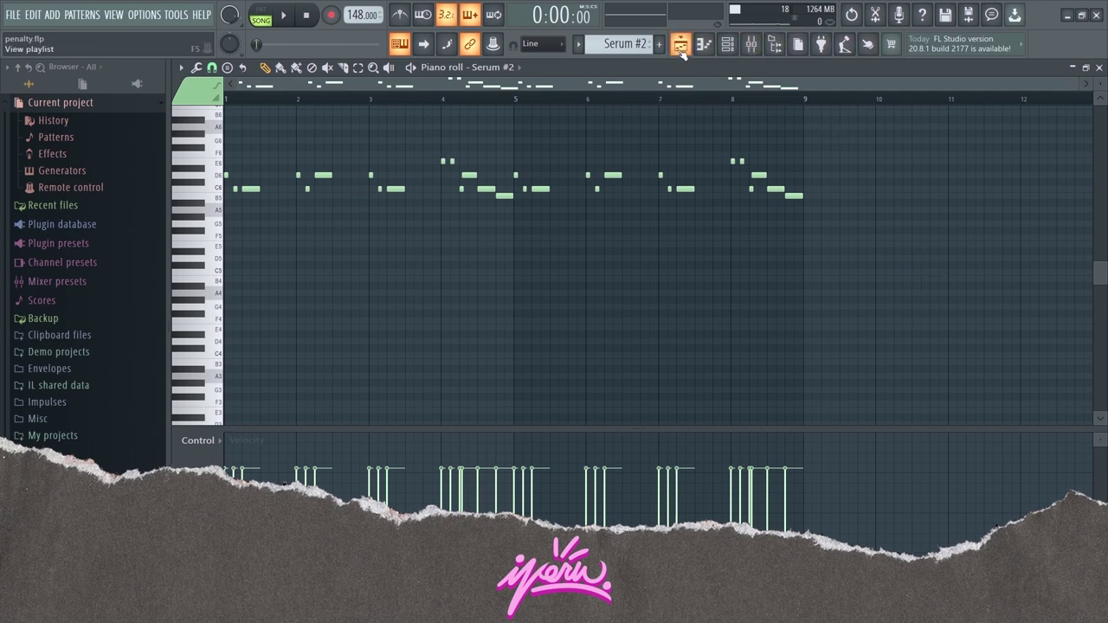
# Highlight all Serum #2 melody notes, clear the selection and return to the playlist.
pyautogui.hotkey('ctrl', 'a')
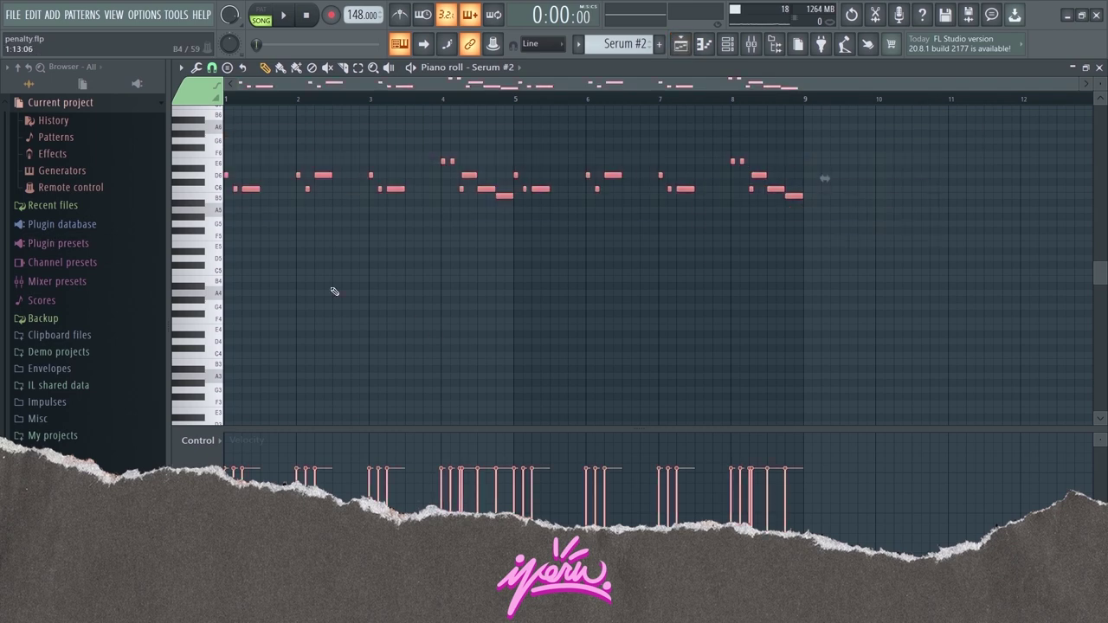
pyautogui.hotkey('ctrl', 'd')
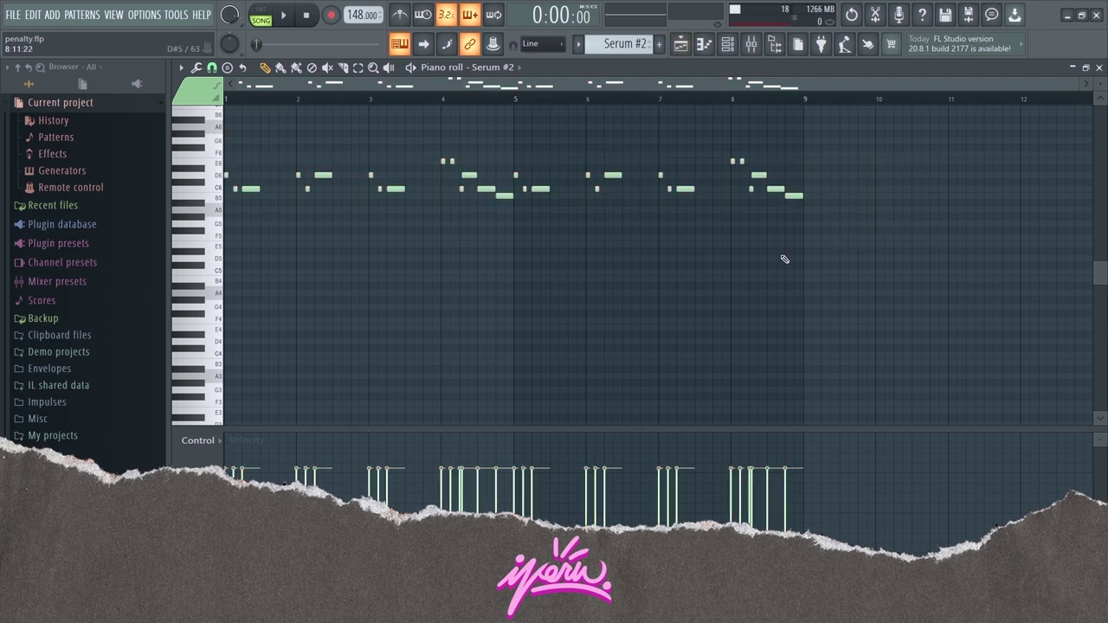
pyautogui.click(682, 42)
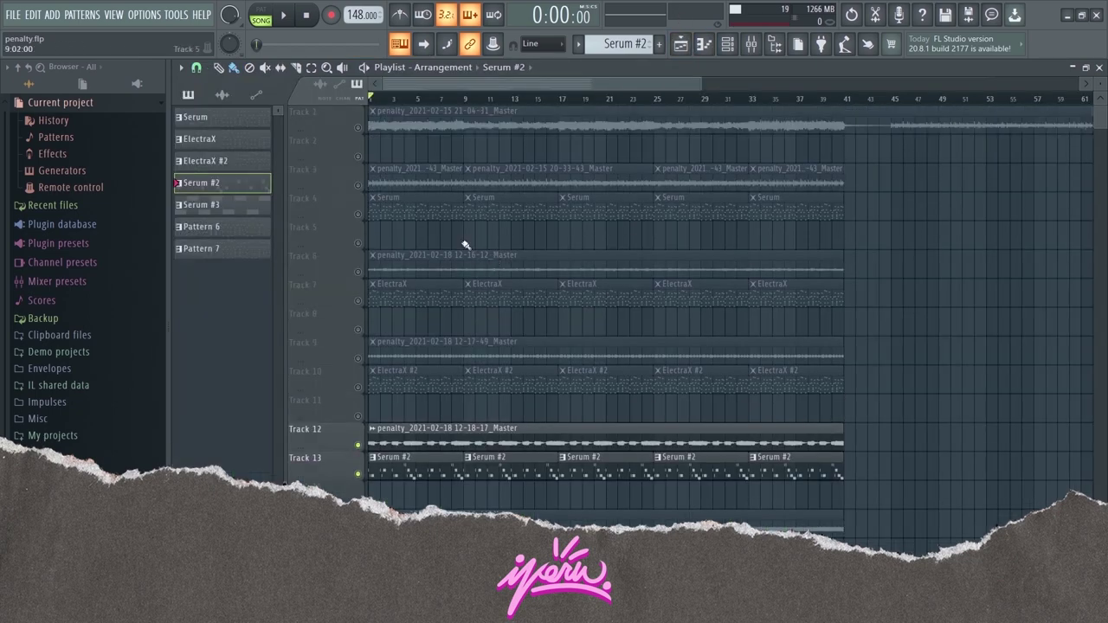
# Open the Serum pattern from Track 4, highlight its layered notes for comparison with Serum #2, and return to the playlist.
pyautogui.click(396, 216)
pyautogui.doubleClick(427, 205)
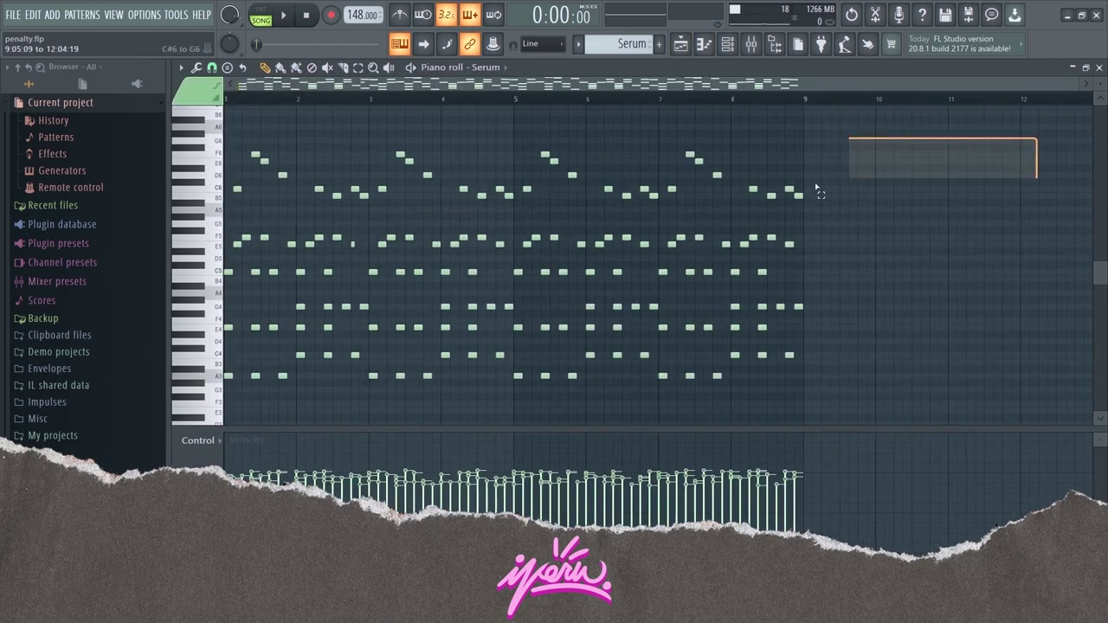
pyautogui.moveTo(815, 184); pyautogui.dragTo(221, 426)
pyautogui.keyDown('ctrl'); pyautogui.click(747, 268); pyautogui.keyUp('ctrl')
pyautogui.scroll(2, 658, 199)
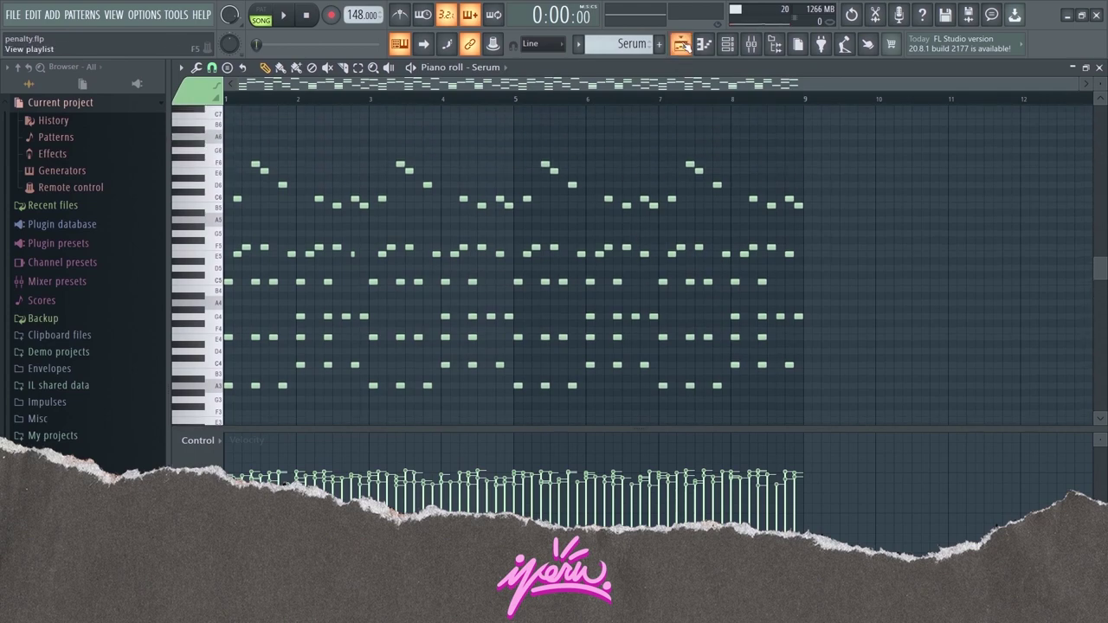
pyautogui.click(682, 44)
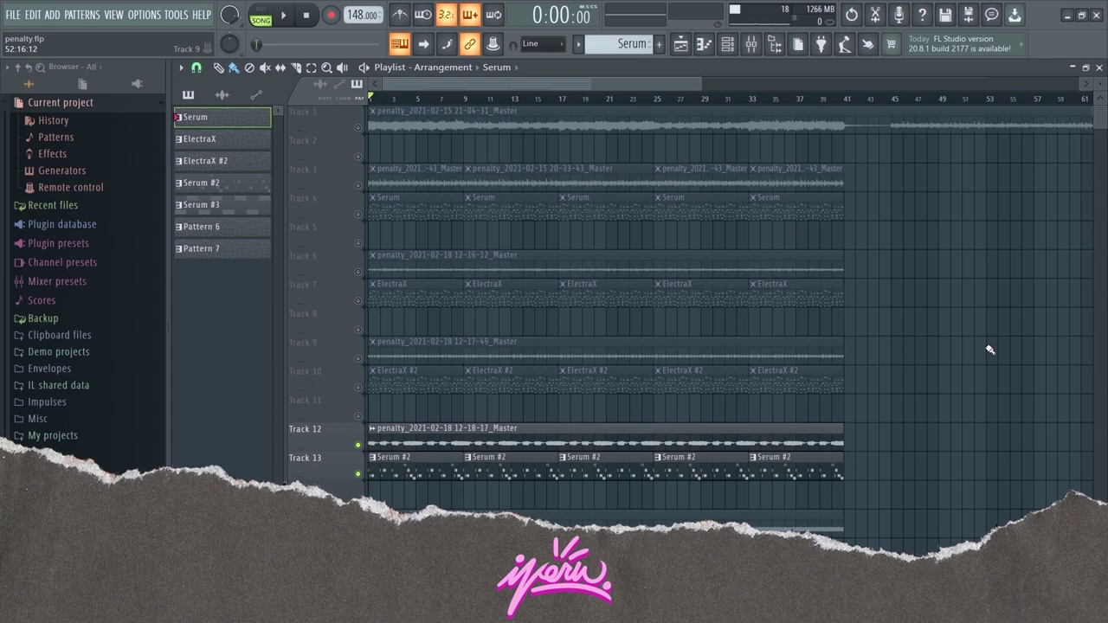
# Reopen the Serum #2 pattern from Track 13 in the piano roll.
pyautogui.scroll(-4, 709, 410)
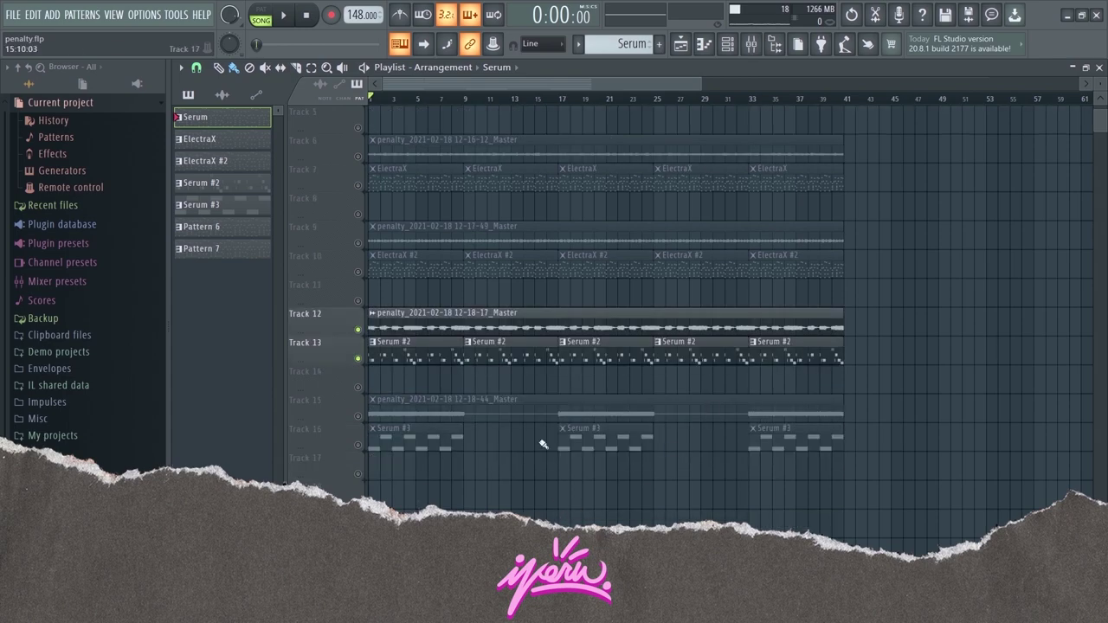
pyautogui.click(404, 349)
pyautogui.doubleClick(403, 349)
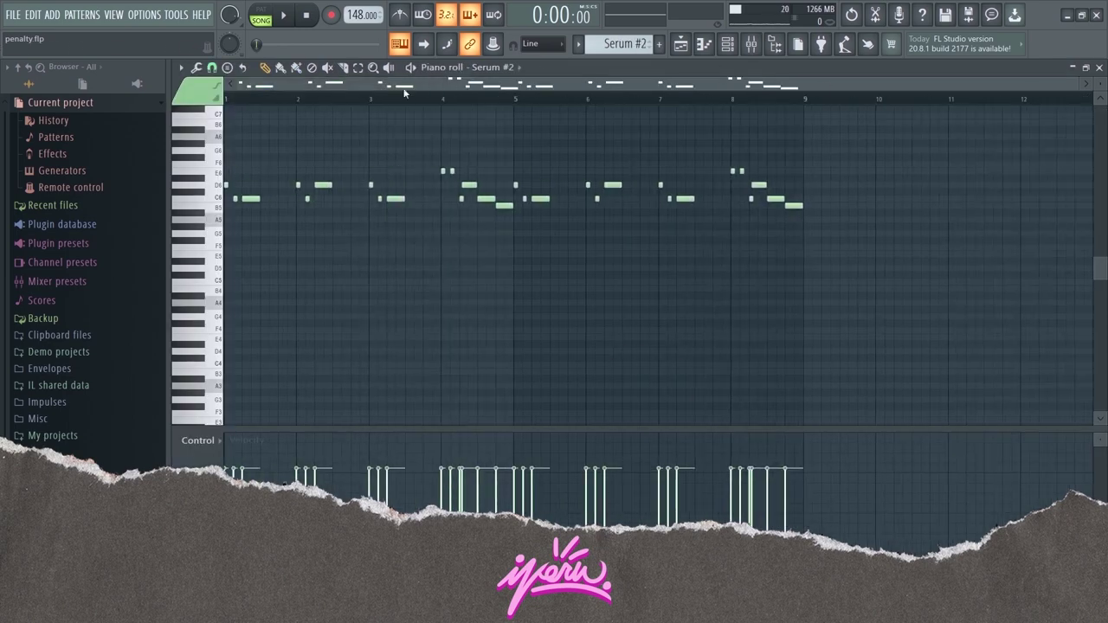
# Look over the Serum #2 melody notes in the piano roll and save the project.
pyautogui.scroll(3, 535, 309)
pyautogui.scroll(1, 460, 254)
pyautogui.scroll(-4, 502, 272)
pyautogui.scroll(2, 650, 309)
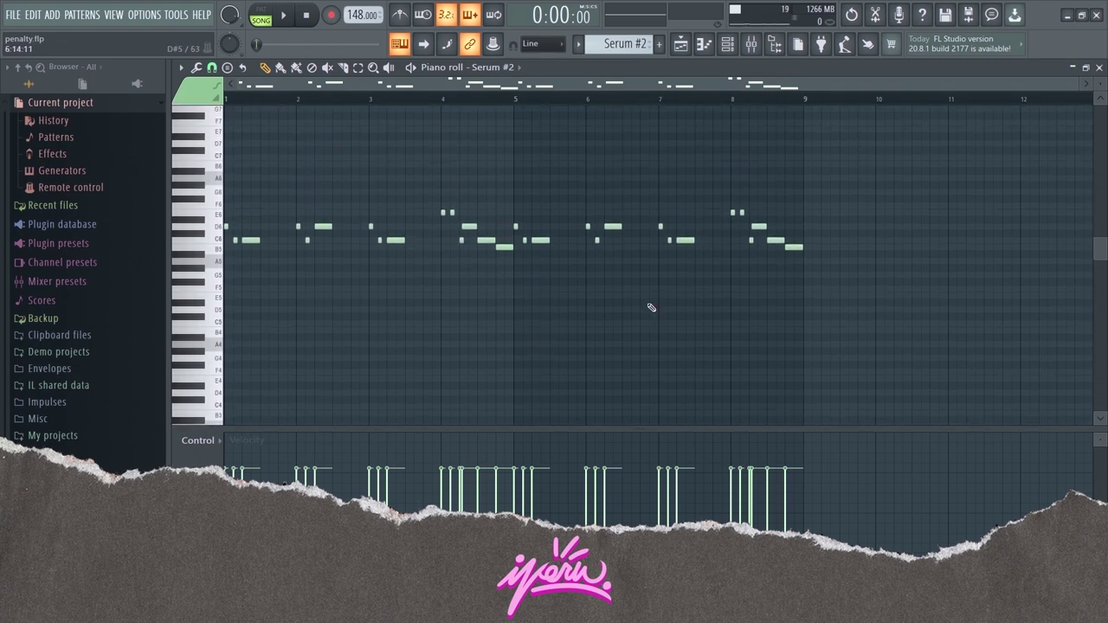
pyautogui.hotkey('ctrl', 's')
# Return to the playlist and unmute all tracks.
pyautogui.click(680, 43)
pyautogui.click(357, 331)
pyautogui.click(357, 358)
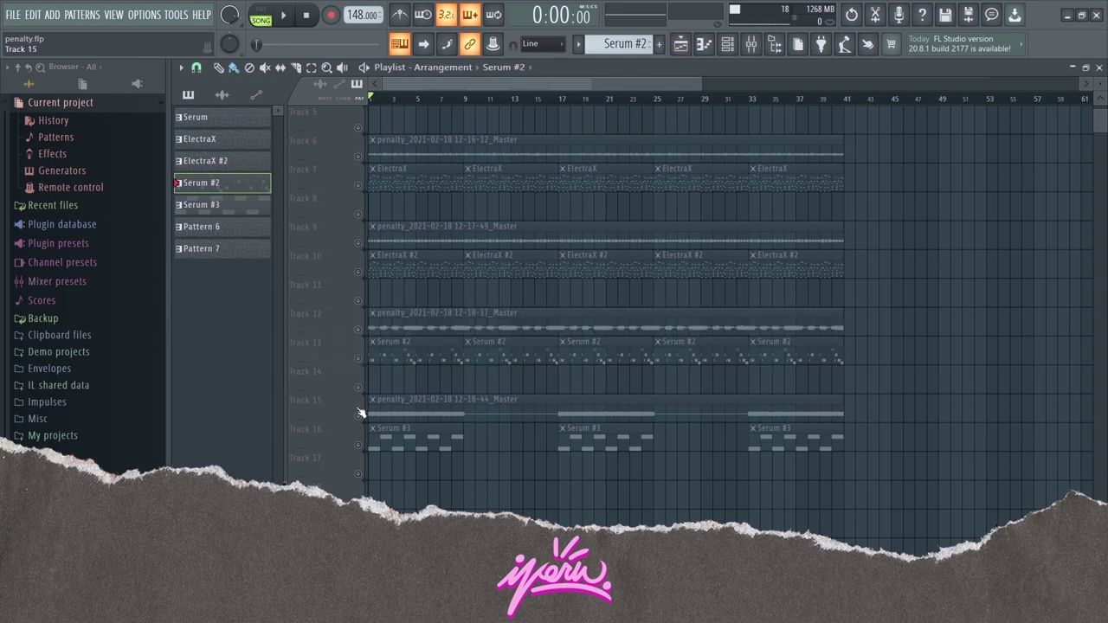
pyautogui.scroll(3, 394, 287)
pyautogui.click(358, 156)
pyautogui.rightClick(358, 156)
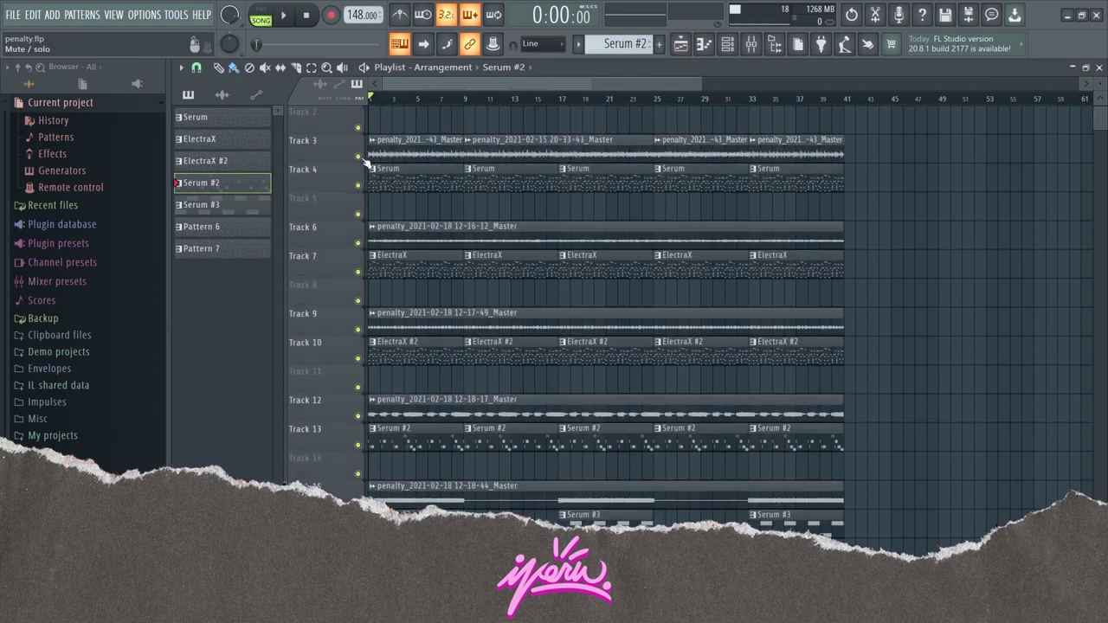
# Mute Tracks 12, 13, 15, 16 and 1, and play back the remaining Serum and ElectraX layers.
pyautogui.click(359, 416)
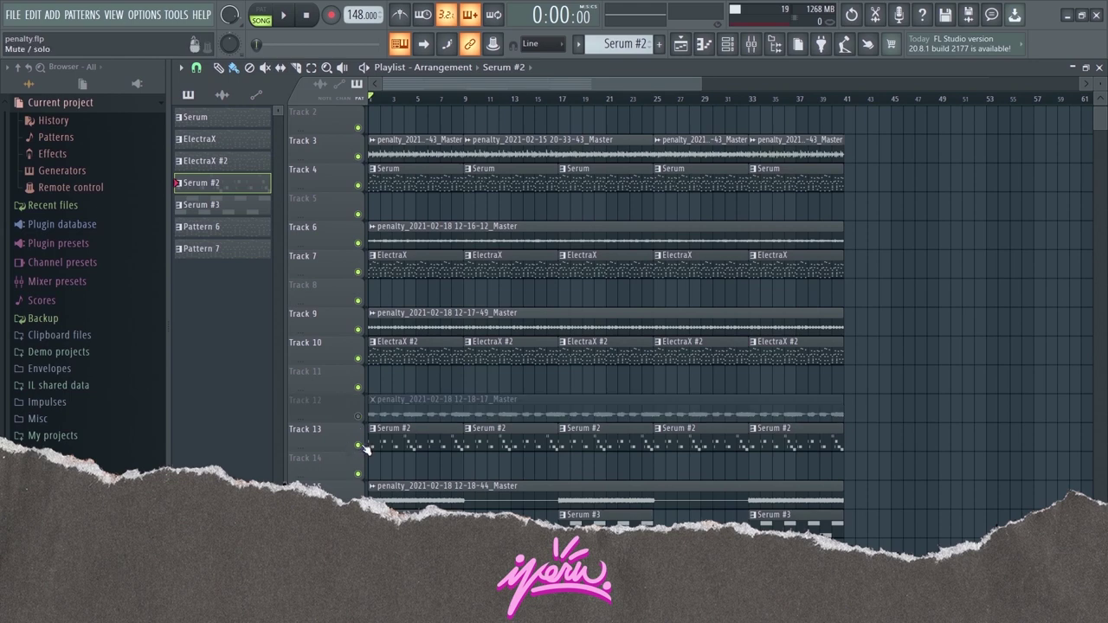
pyautogui.click(358, 445)
pyautogui.click(358, 502)
pyautogui.click(358, 531)
pyautogui.scroll(1, 439, 366)
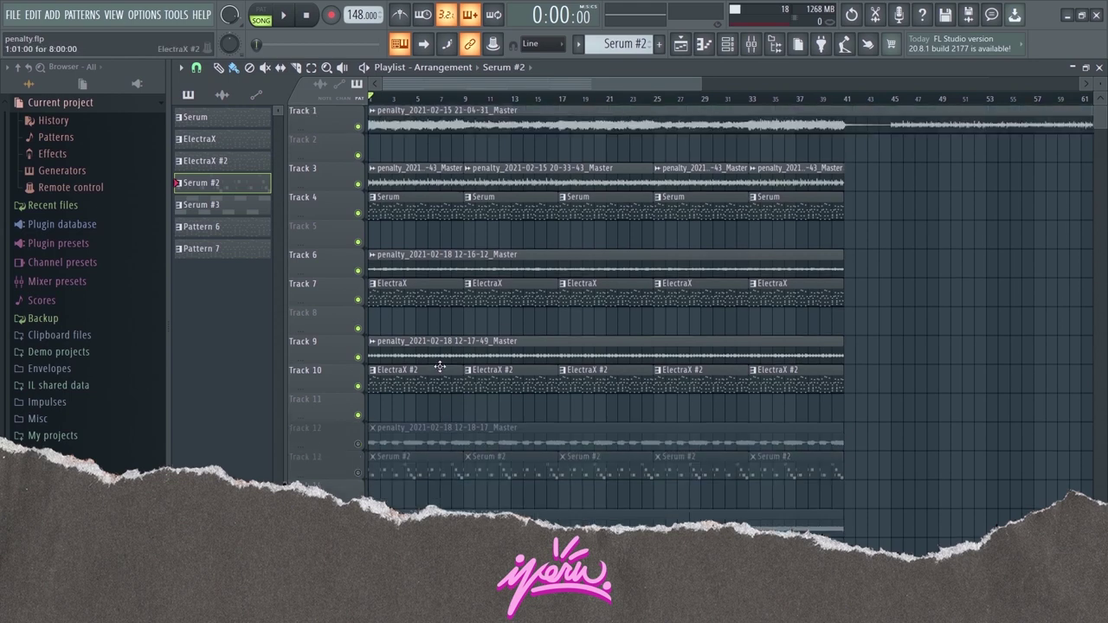
pyautogui.click(358, 128)
pyautogui.press('space')
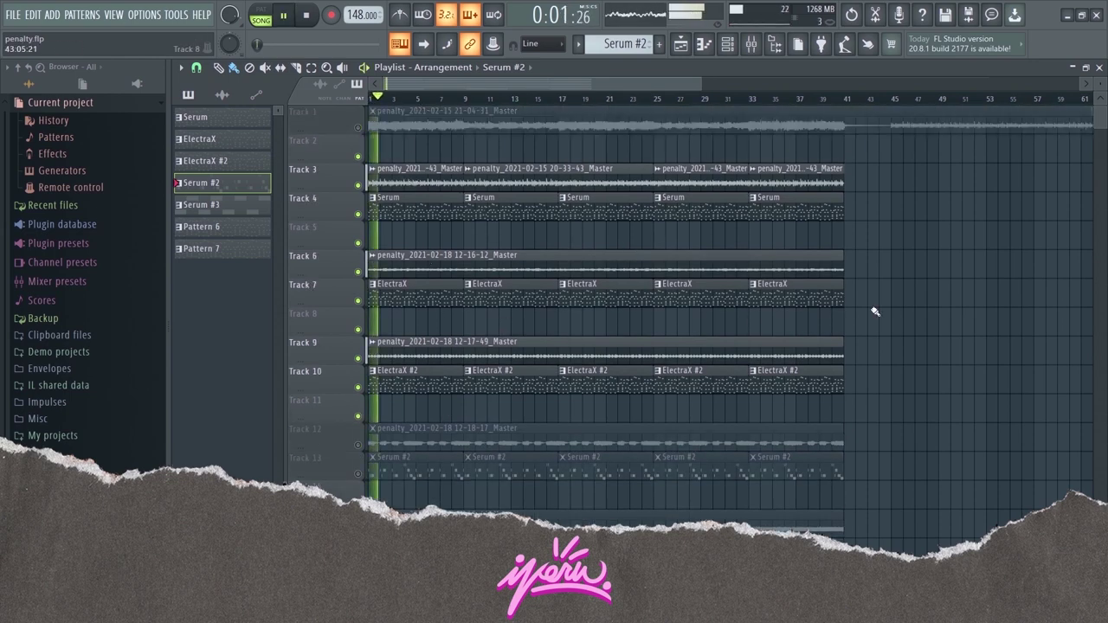
pyautogui.press('space')
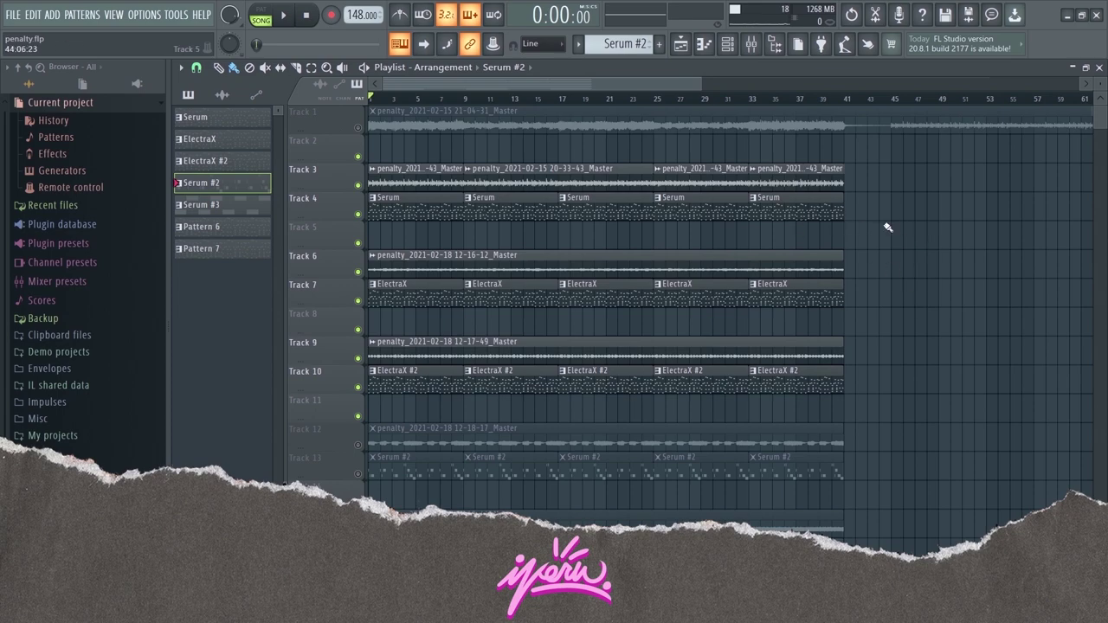
# Isolate Tracks 12 and 13 and open the Serum #2 pattern in the piano roll.
pyautogui.rightClick(357, 445)
pyautogui.click(357, 473)
pyautogui.doubleClick(403, 464)
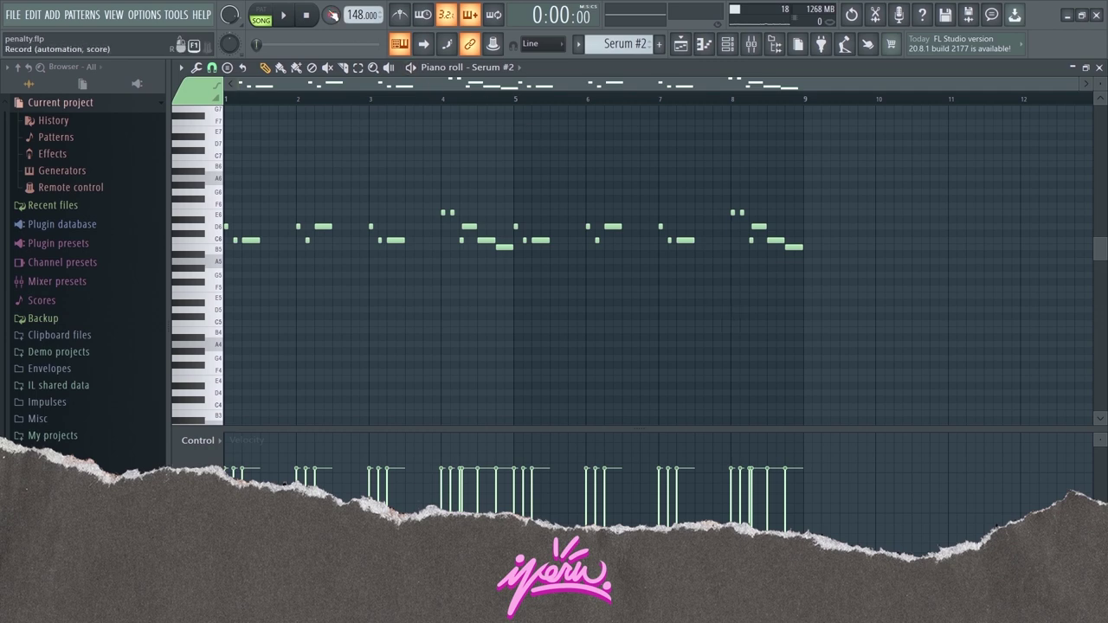
# View the recording choices, dismiss them, and look up the time ranges for dumping the score log to the selected pattern.
pyautogui.click(332, 15)
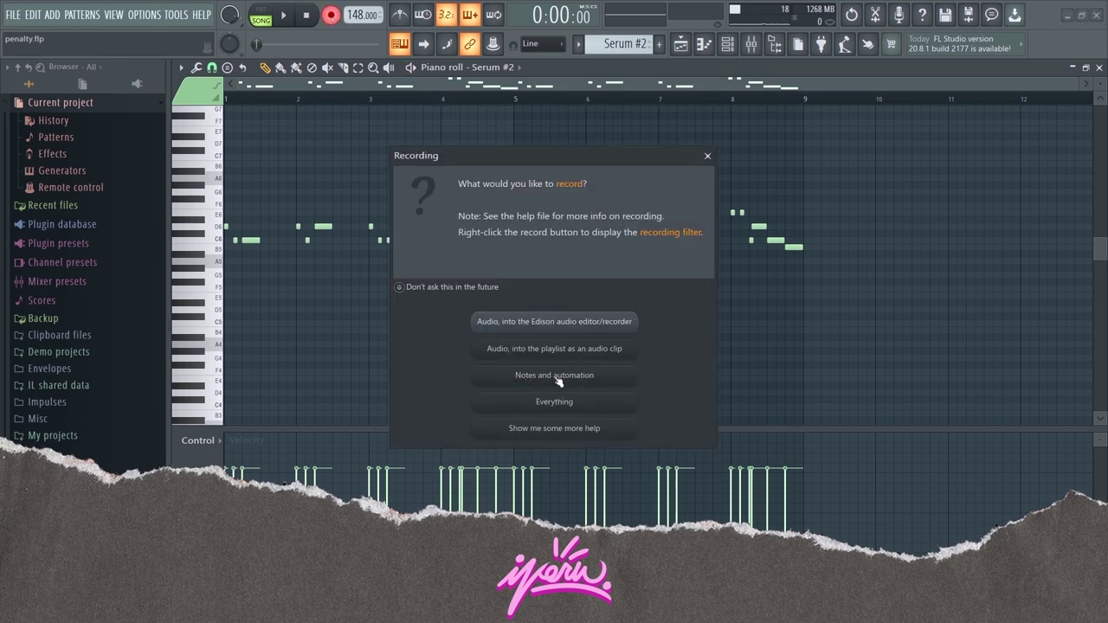
pyautogui.click(707, 156)
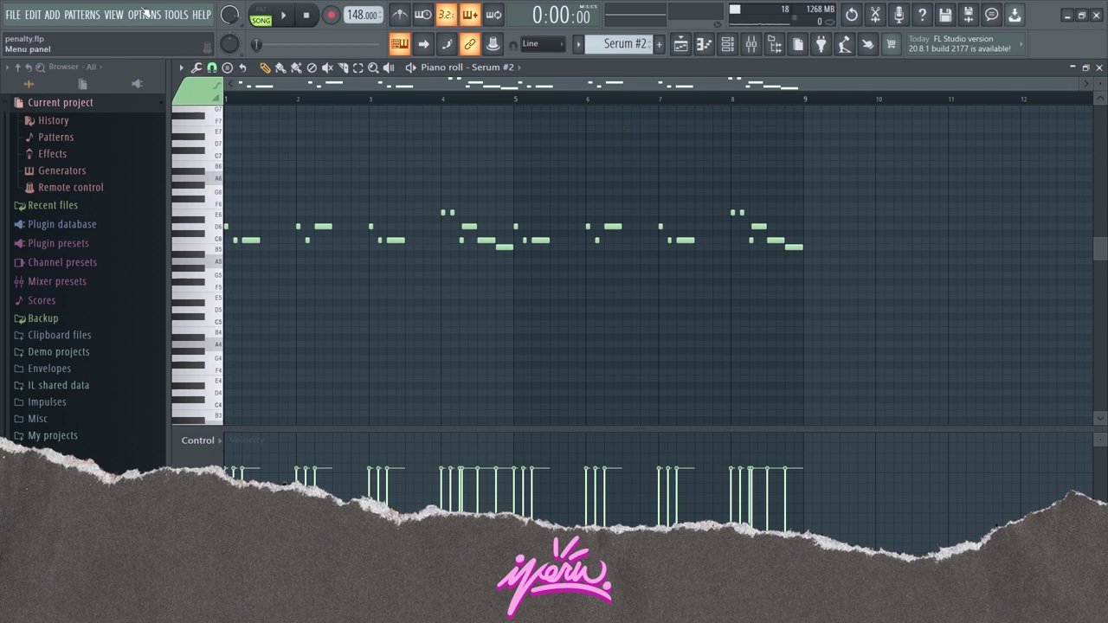
pyautogui.click(176, 15)
pyautogui.moveTo(220, 152)
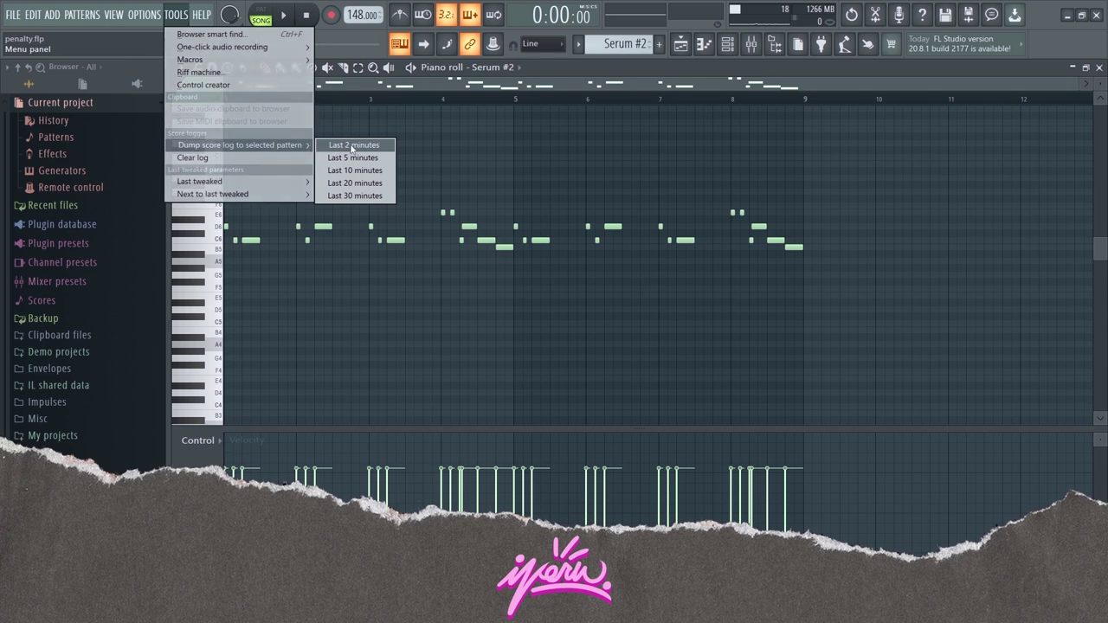
pyautogui.click(381, 182)
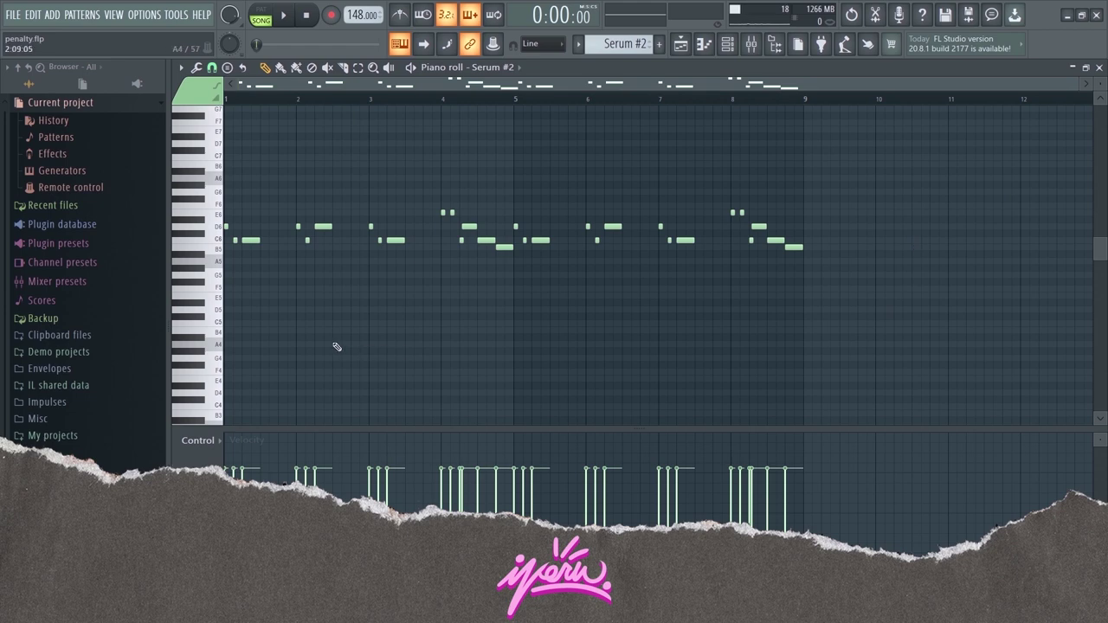
# Shift the three bar 3 notes of Serum #2 off the grid, the D6 note earlier and both C6 notes later.
pyautogui.scroll(6, 340, 344)
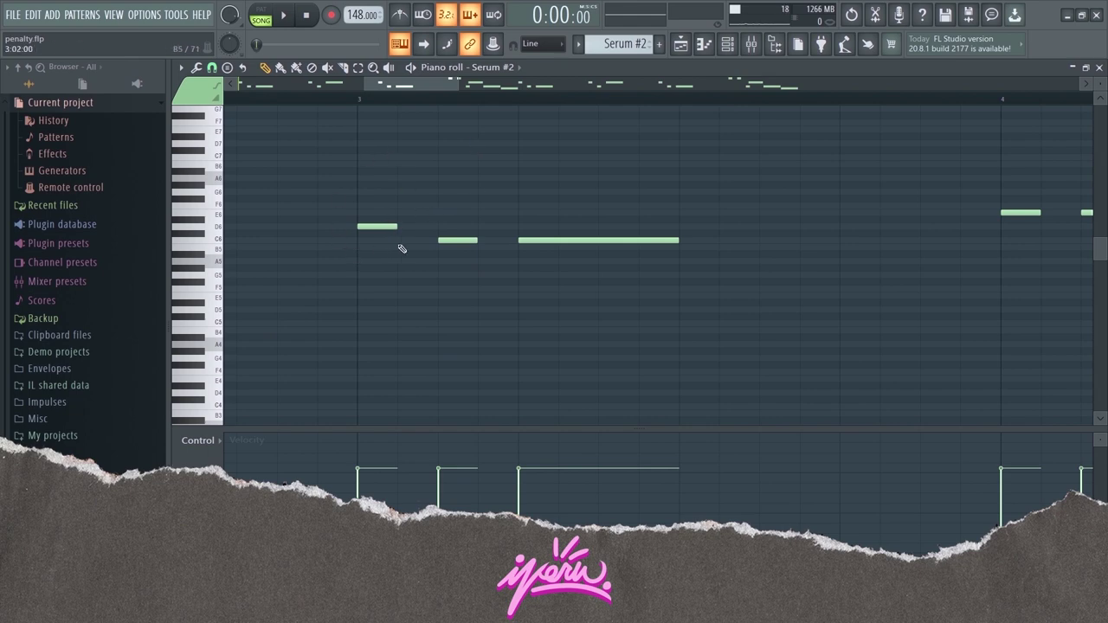
pyautogui.scroll(-1, 381, 260)
pyautogui.scroll(2, 381, 264)
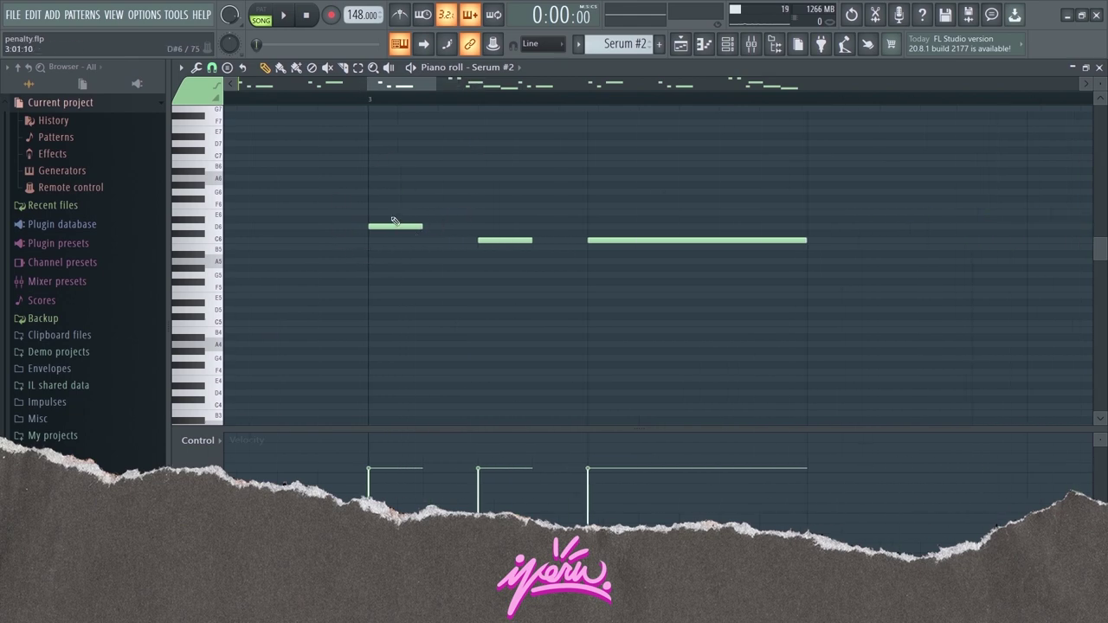
pyautogui.moveTo(408, 228); pyautogui.dragTo(380, 229)
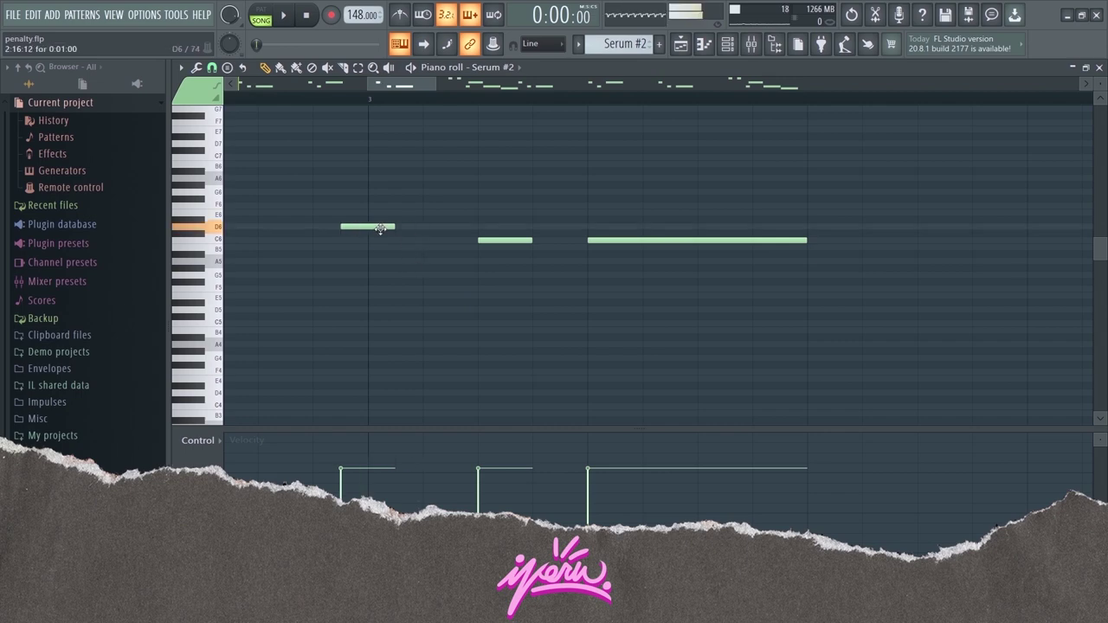
pyautogui.moveTo(499, 240); pyautogui.dragTo(553, 242)
pyautogui.moveTo(633, 242); pyautogui.dragTo(677, 242)
pyautogui.keyDown('ctrl'); pyautogui.scroll(-3, 384, 279); pyautogui.keyUp('ctrl')
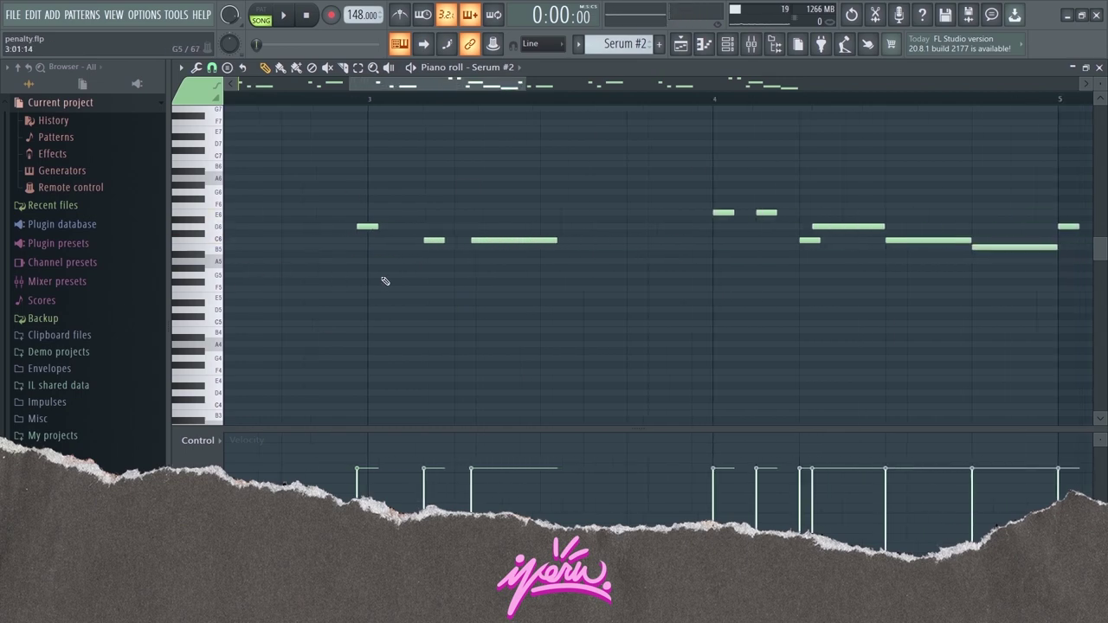
# Select the three off-grid notes in bar 3, quantize them and clear the selection.
pyautogui.keyDown('ctrl'); pyautogui.scroll(3, 381, 282); pyautogui.keyUp('ctrl')
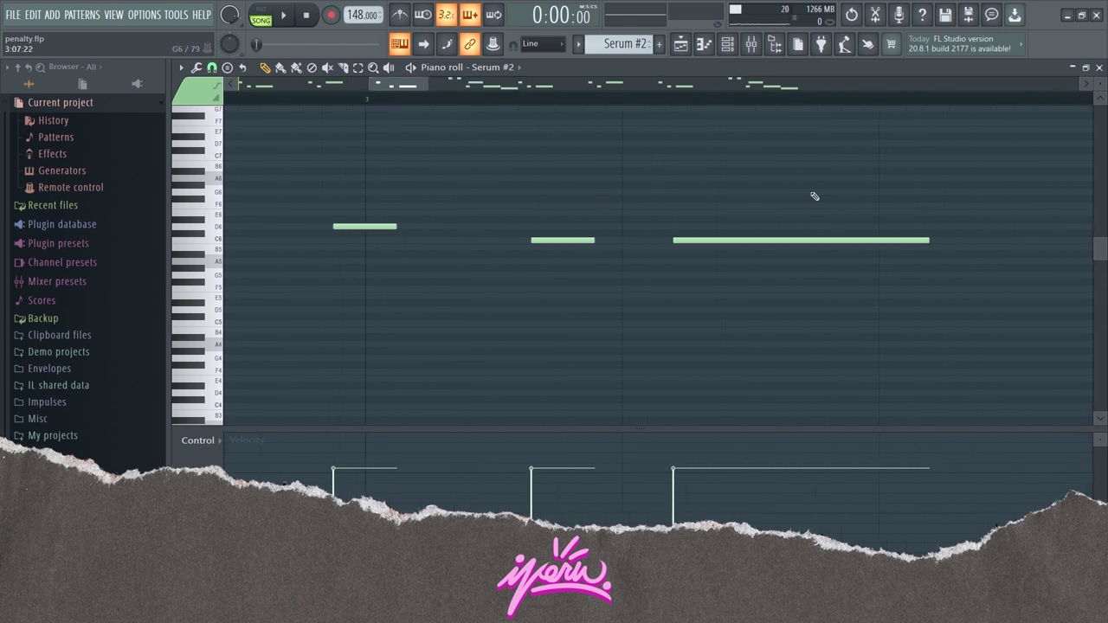
pyautogui.moveTo(816, 198); pyautogui.dragTo(536, 321)
pyautogui.moveTo(387, 86); pyautogui.dragTo(402, 87)
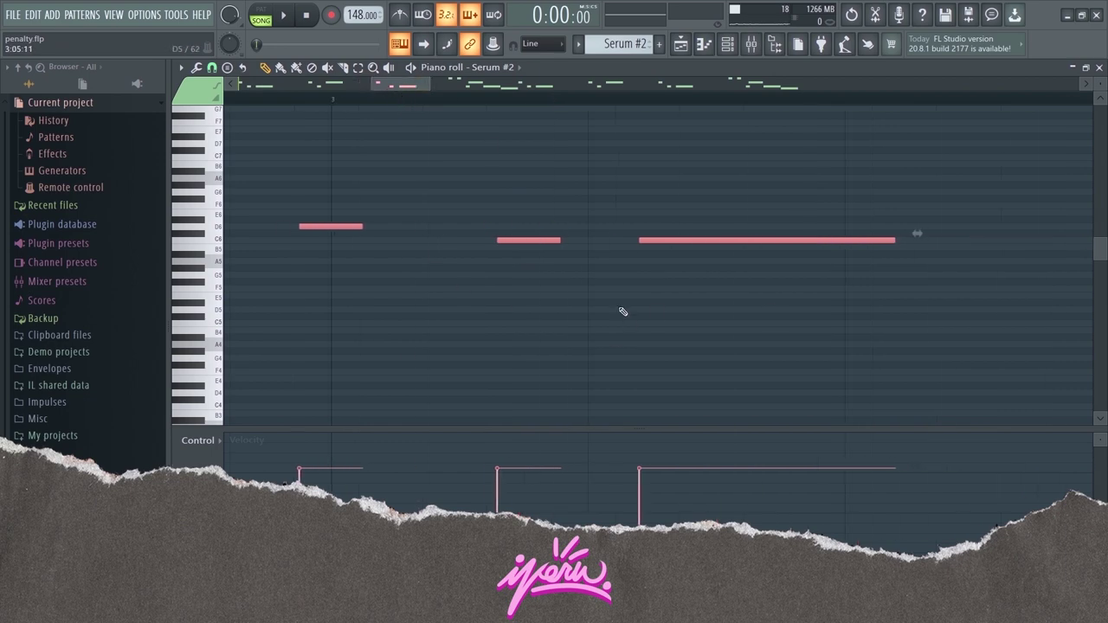
pyautogui.hotkey('ctrl', 'q')
pyautogui.click(599, 293)
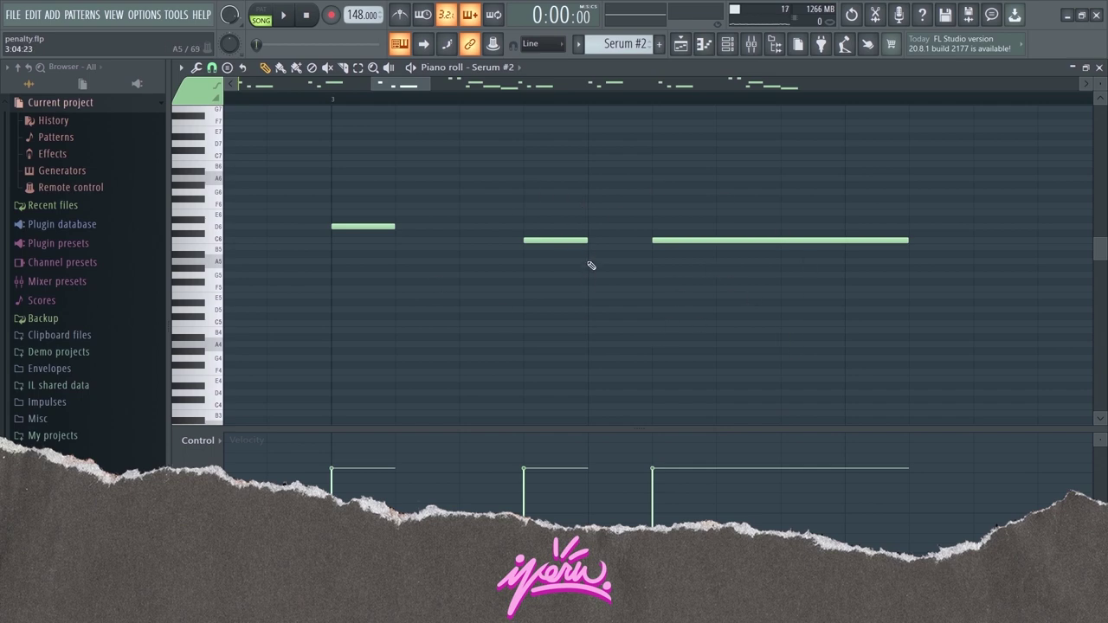
# Move both C6 notes in bar 3 one step earlier and delete the stray B5 note beneath the short one.
pyautogui.moveTo(557, 240); pyautogui.dragTo(490, 246)
pyautogui.click(490, 239)
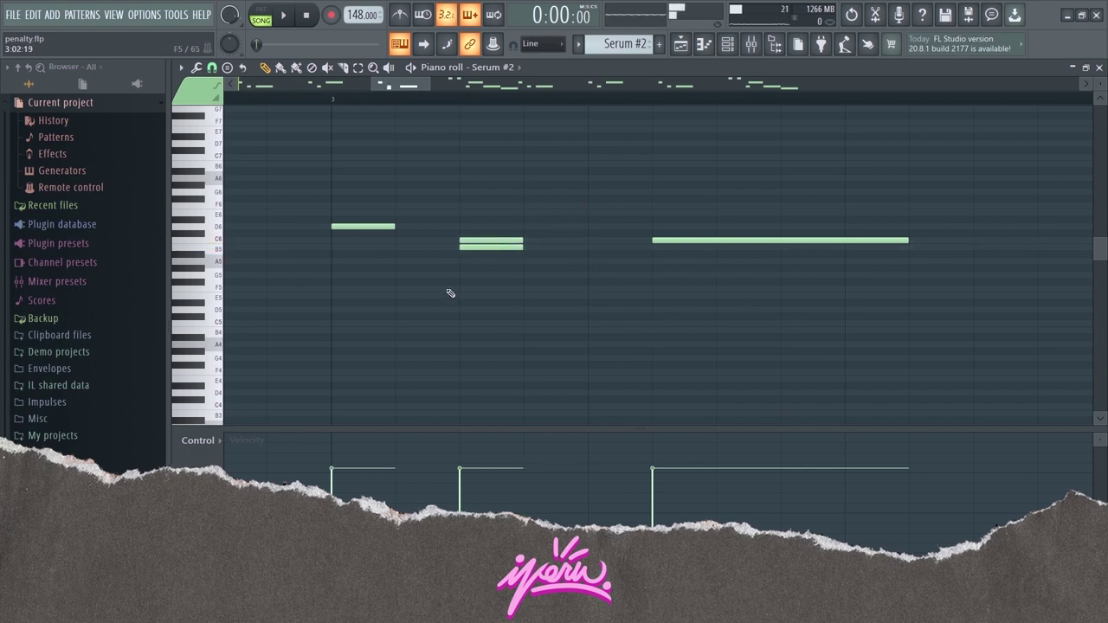
pyautogui.rightClick(486, 246)
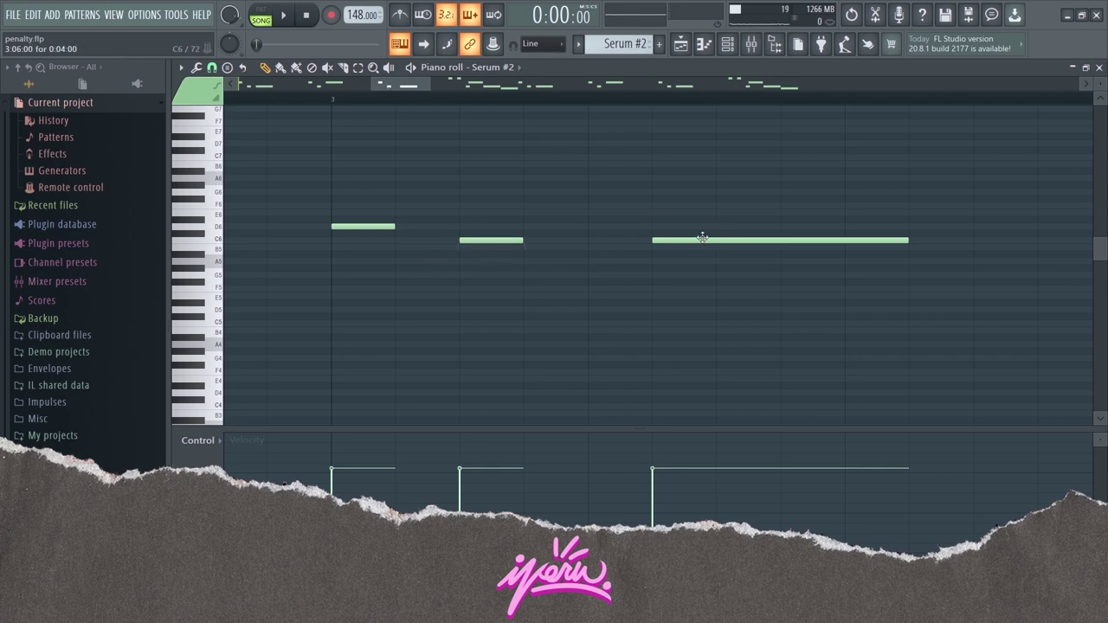
pyautogui.moveTo(702, 238); pyautogui.dragTo(636, 238)
pyautogui.keyDown('ctrl'); pyautogui.scroll(-3, 460, 307); pyautogui.keyUp('ctrl')
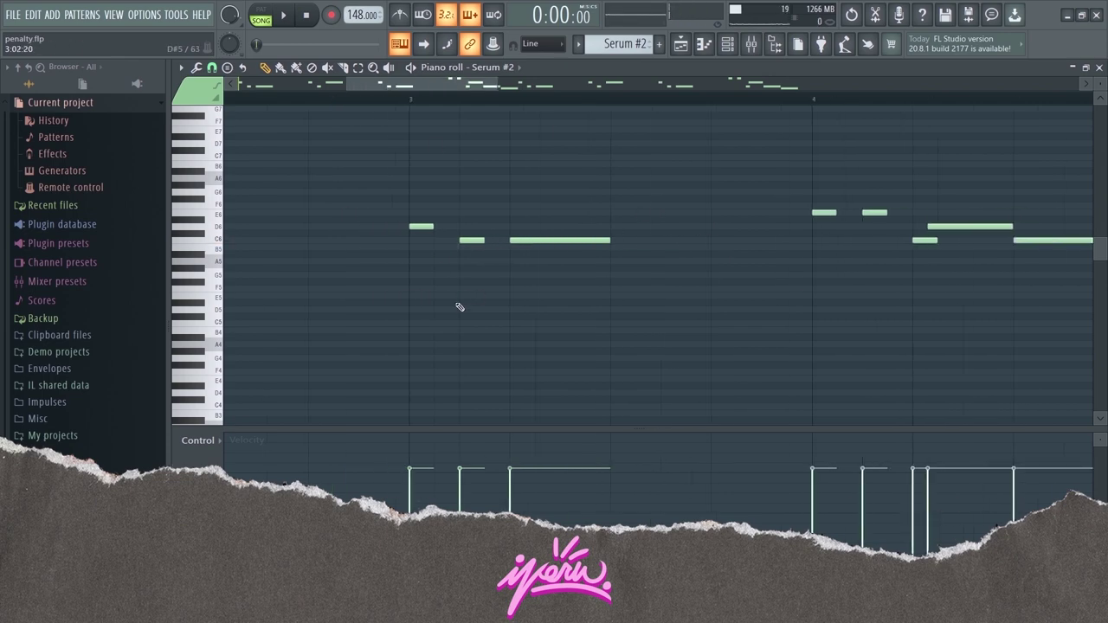
pyautogui.keyDown('ctrl'); pyautogui.scroll(-3, 453, 312); pyautogui.keyUp('ctrl')
pyautogui.keyDown('ctrl'); pyautogui.scroll(-3, 452, 314); pyautogui.keyUp('ctrl')
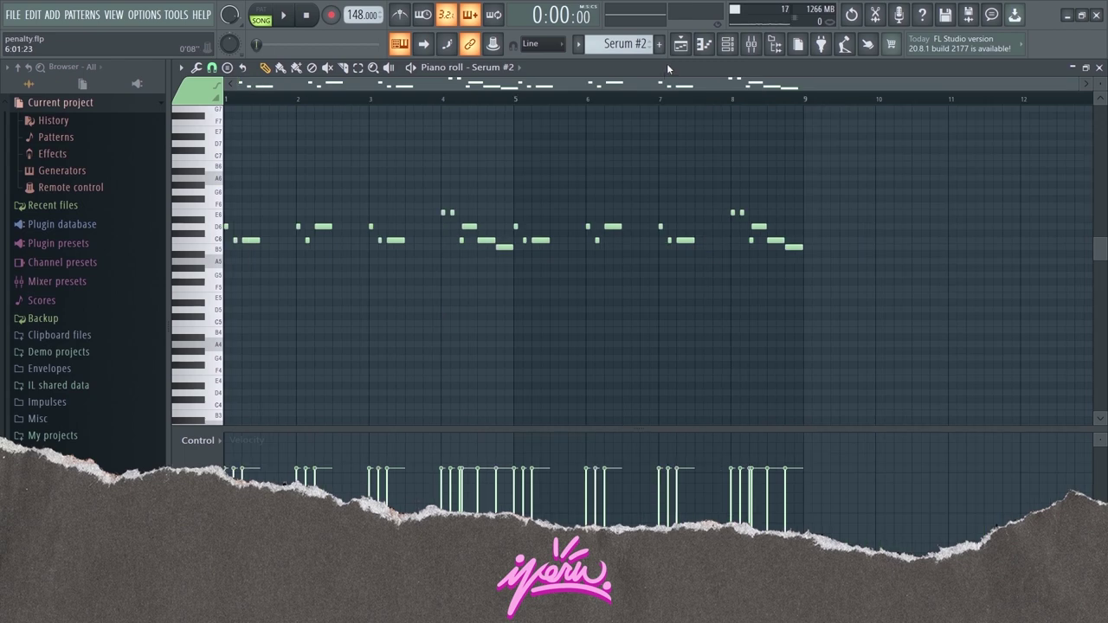
# Reopen the Serum #2 notes from the channel rack and return to the playlist.
pyautogui.click(682, 45)
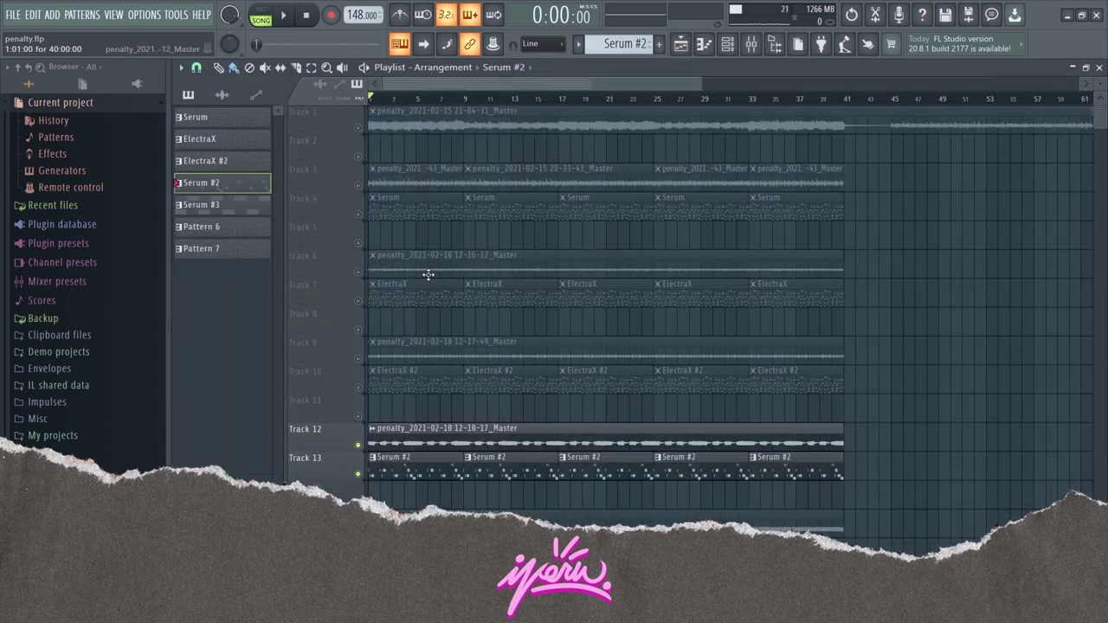
pyautogui.click(727, 44)
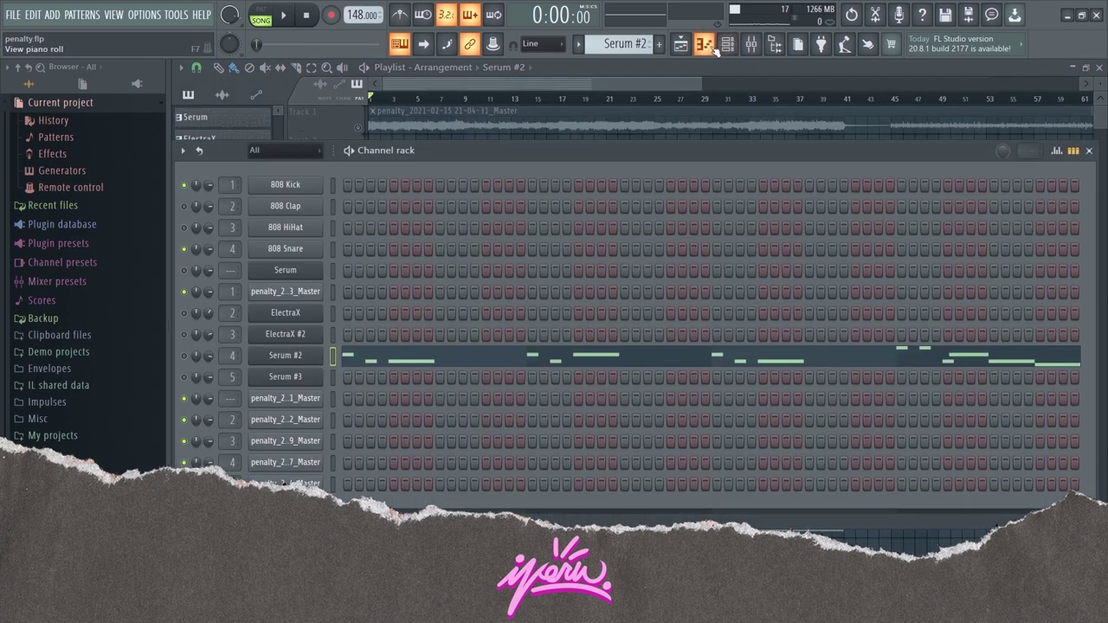
pyautogui.click(495, 362)
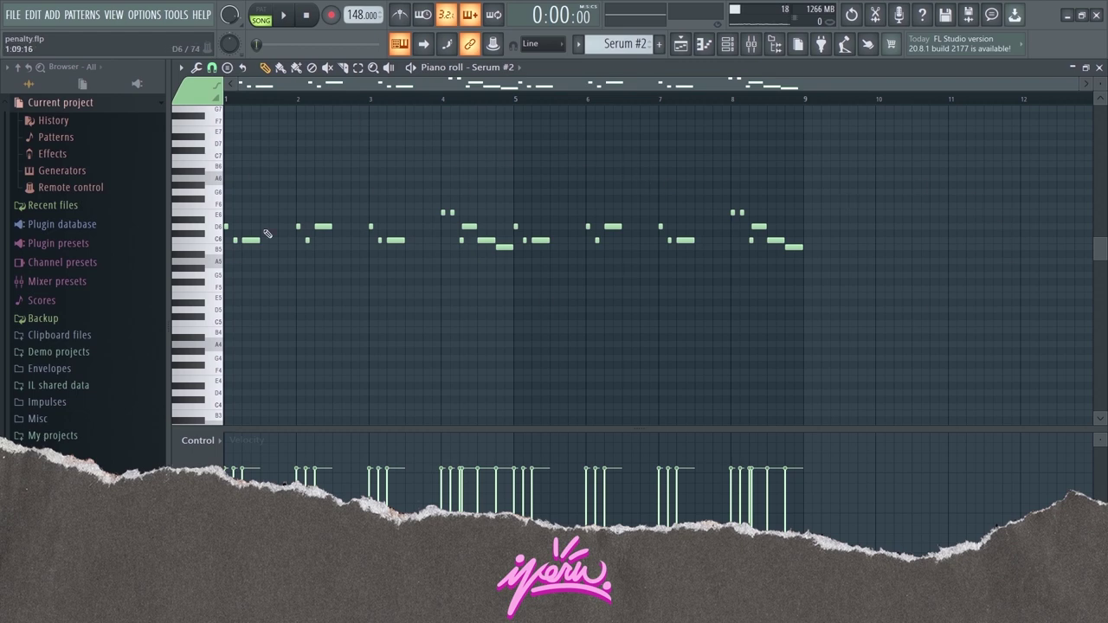
pyautogui.press('F5')
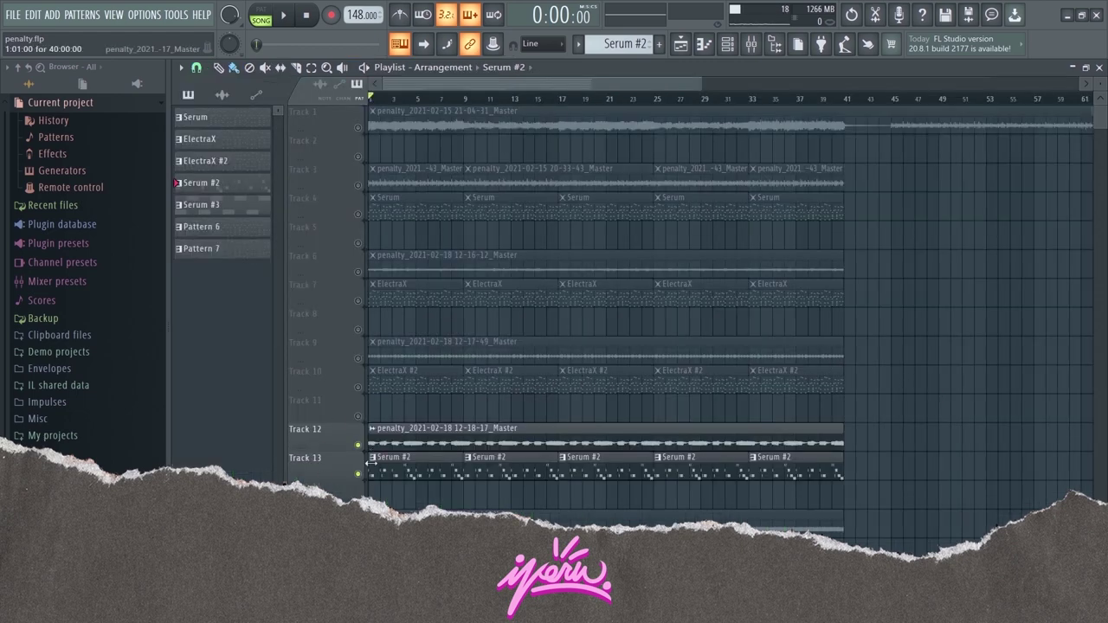
# Isolate Track 15 and play back its audio clip briefly.
pyautogui.rightClick(357, 531)
pyautogui.press('space')
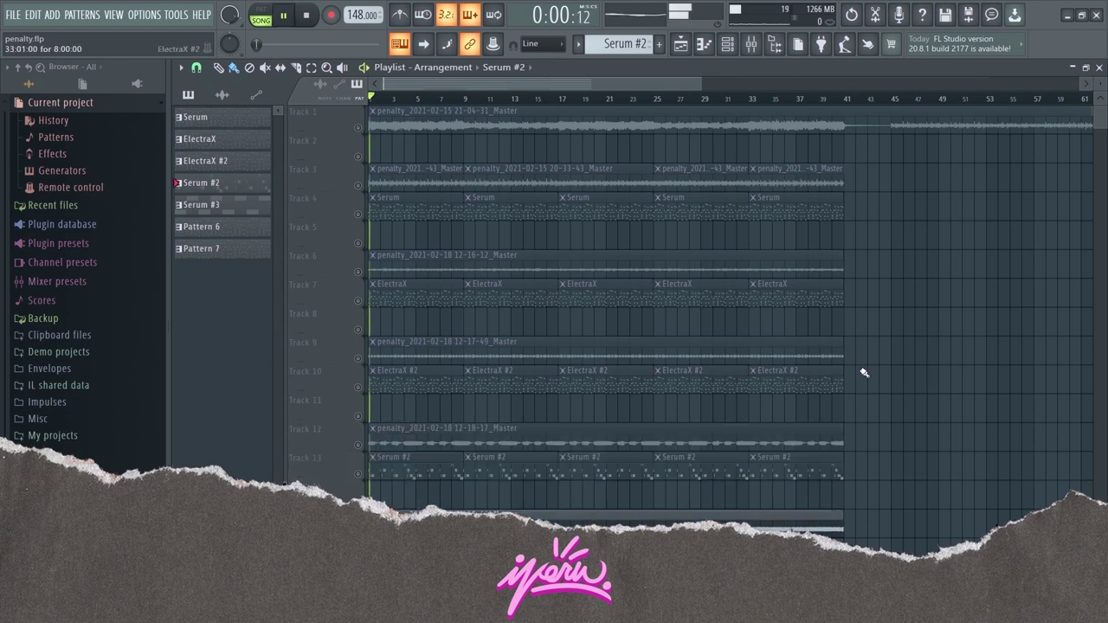
pyautogui.press('space')
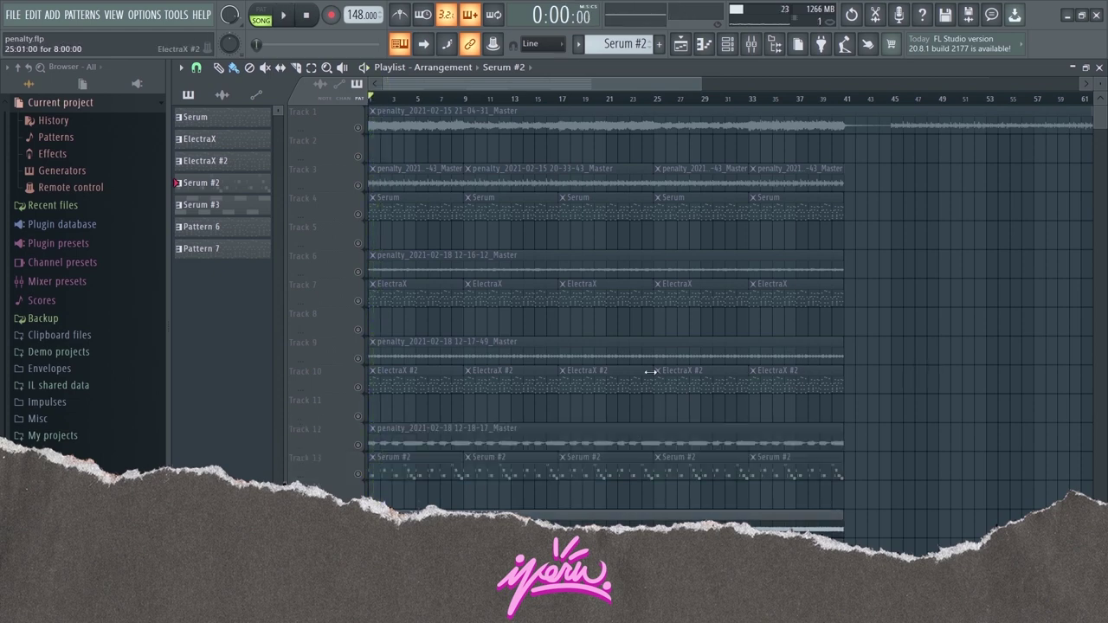
# Highlight the lowest notes in the first two bars of the Serum pattern, and open the Serum #3 pattern for comparison.
pyautogui.scroll(-3, 480, 349)
pyautogui.scroll(2, 479, 349)
pyautogui.click(404, 185)
pyautogui.doubleClick(405, 185)
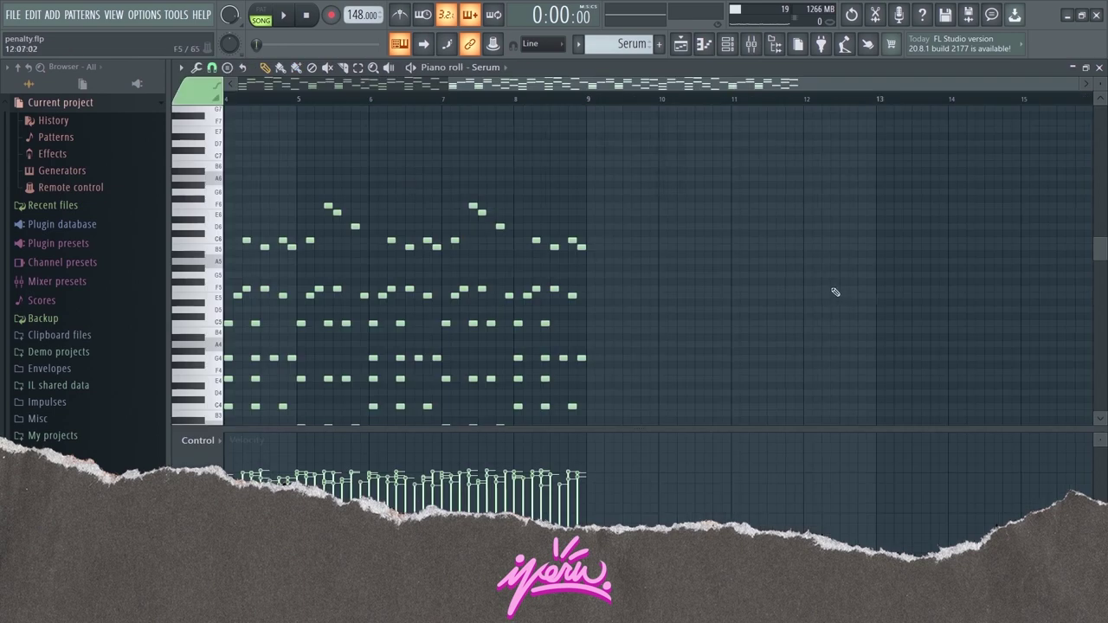
pyautogui.moveTo(304, 319); pyautogui.dragTo(366, 297)
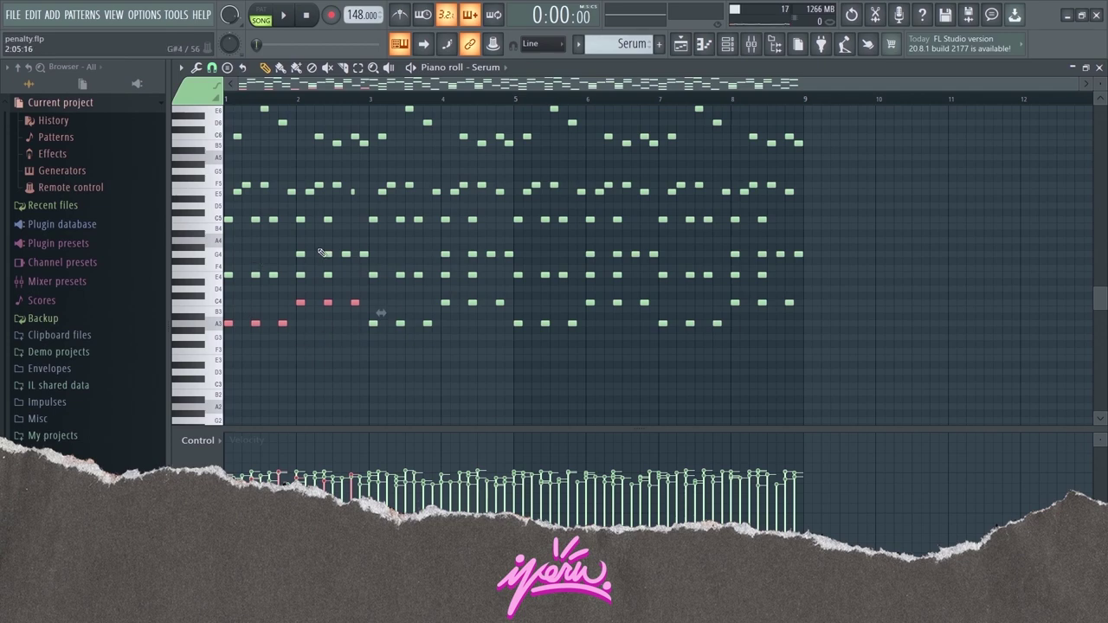
pyautogui.click(680, 44)
pyautogui.doubleClick(410, 400)
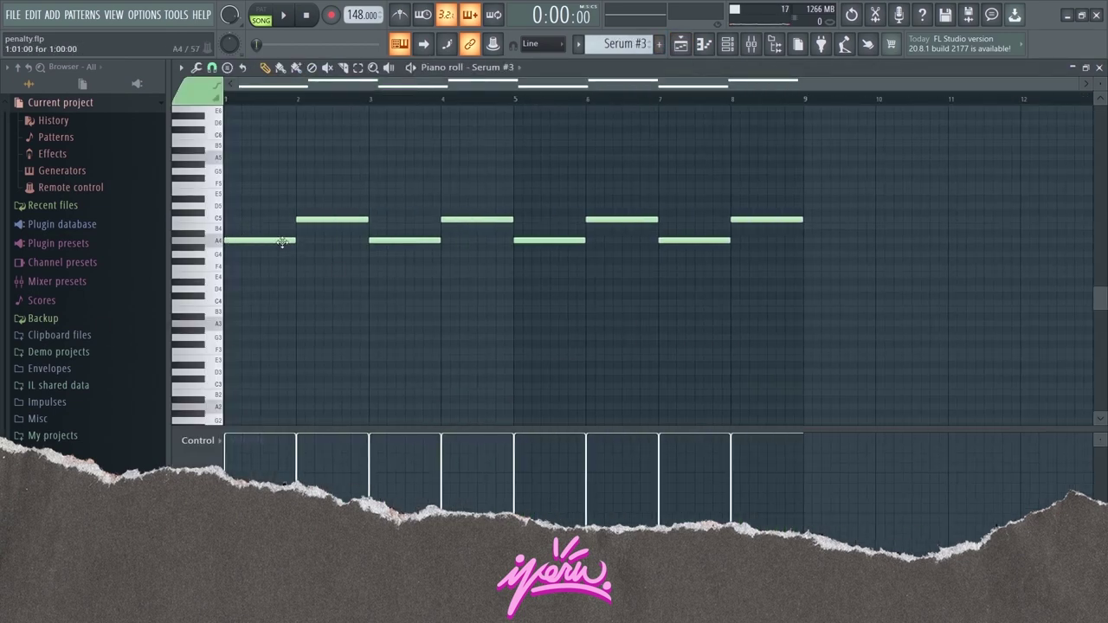
# Open the mixer and select insert 1 to examine its effects.
pyautogui.press('F9')
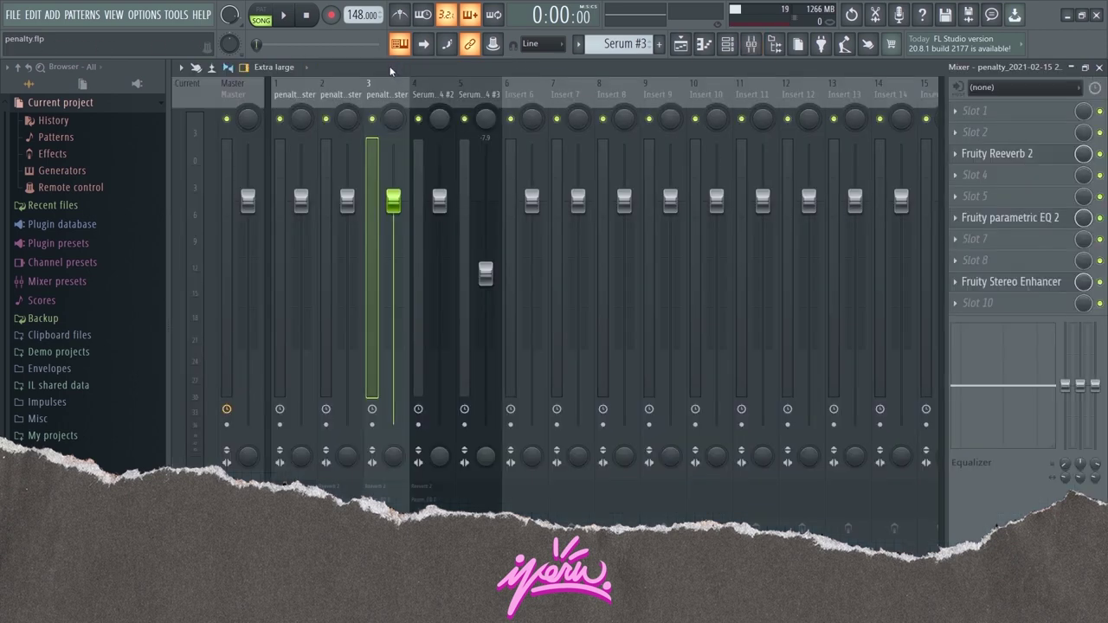
pyautogui.click(300, 102)
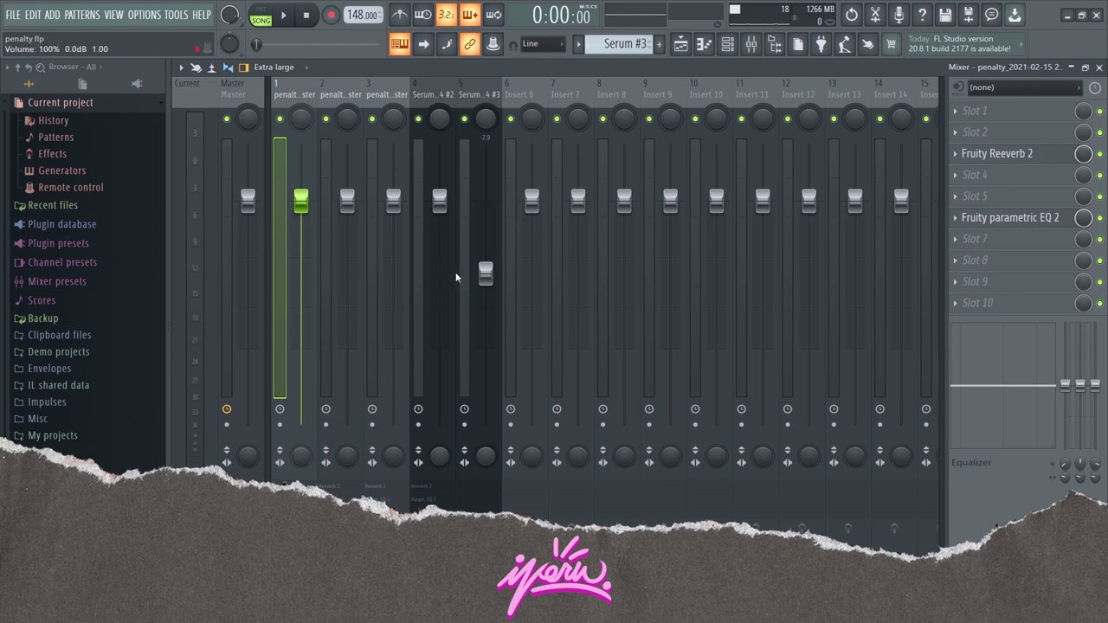
# Examine the Fruity Reeverb 2 and Fruity parametric EQ 2 settings on insert 1, closing each plugin window.
pyautogui.click(1013, 156)
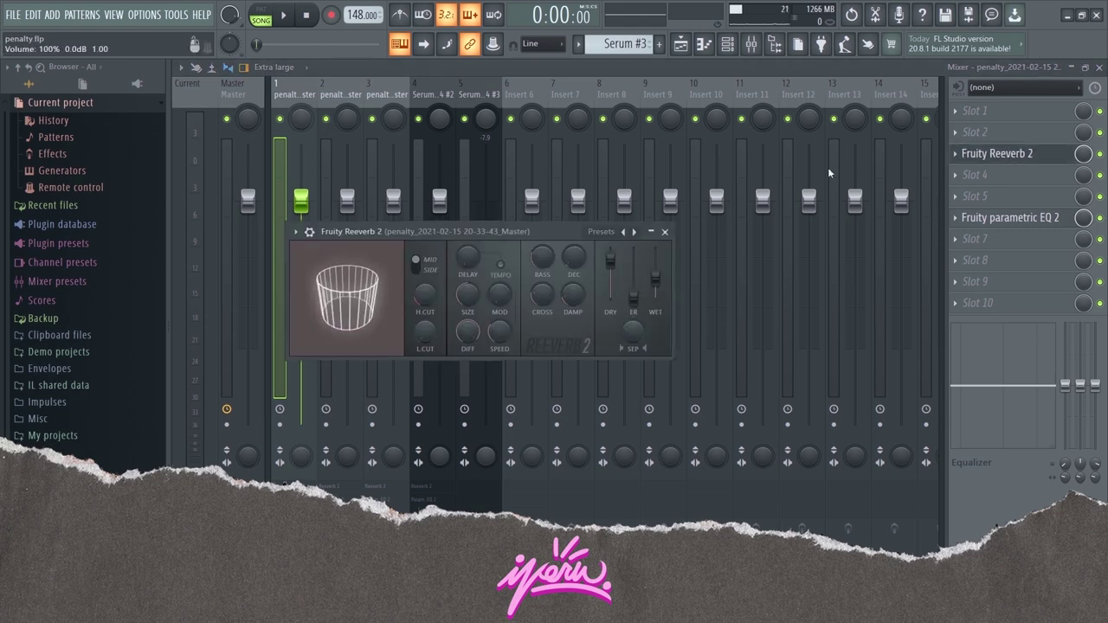
pyautogui.click(665, 232)
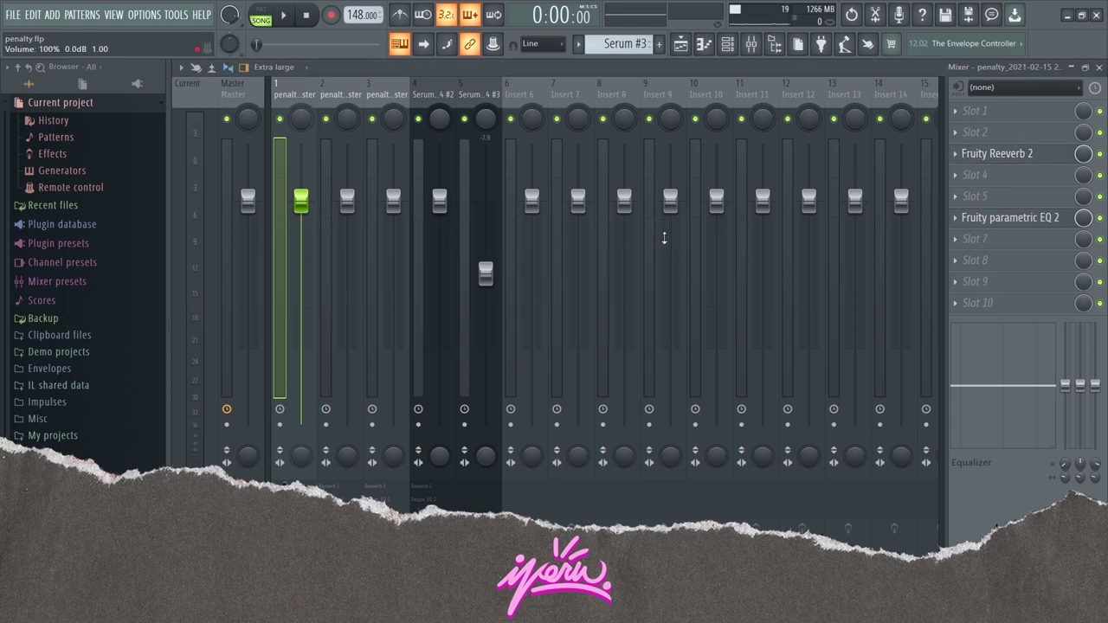
pyautogui.click(987, 217)
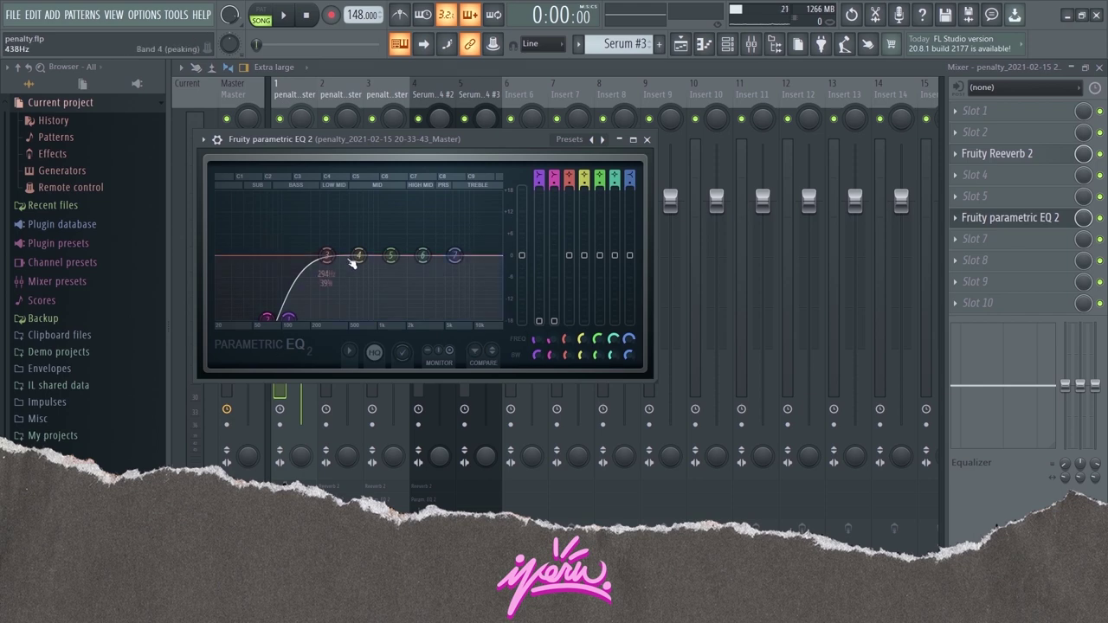
pyautogui.click(646, 138)
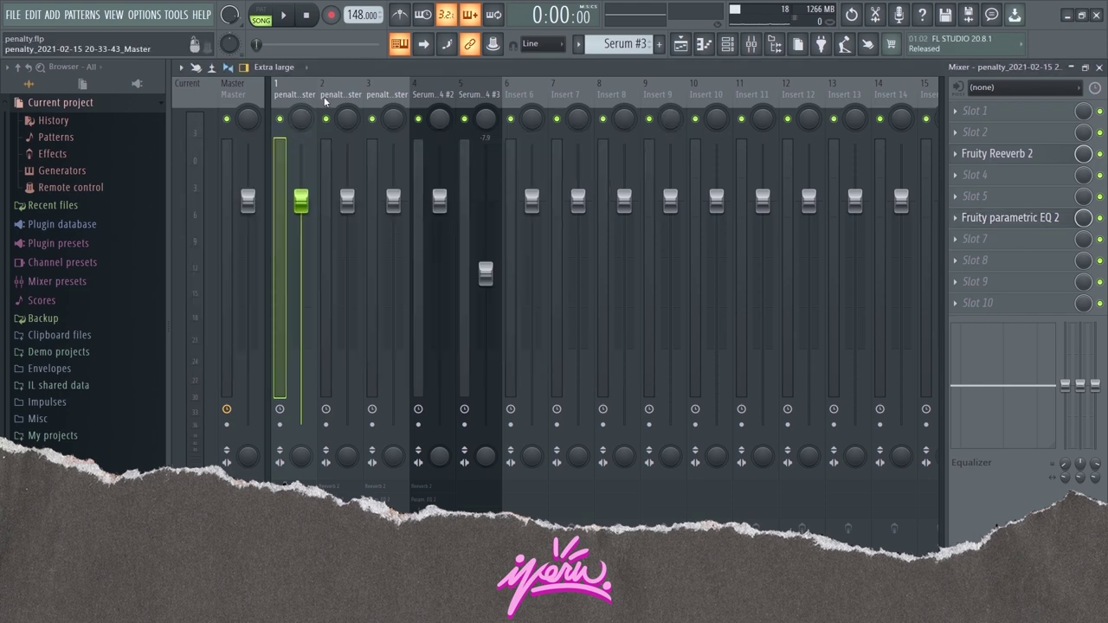
# Compare the effect chains of mixer inserts 2, 3 and 4, ending with insert 2 selected.
pyautogui.click(327, 103)
pyautogui.click(381, 95)
pyautogui.click(445, 95)
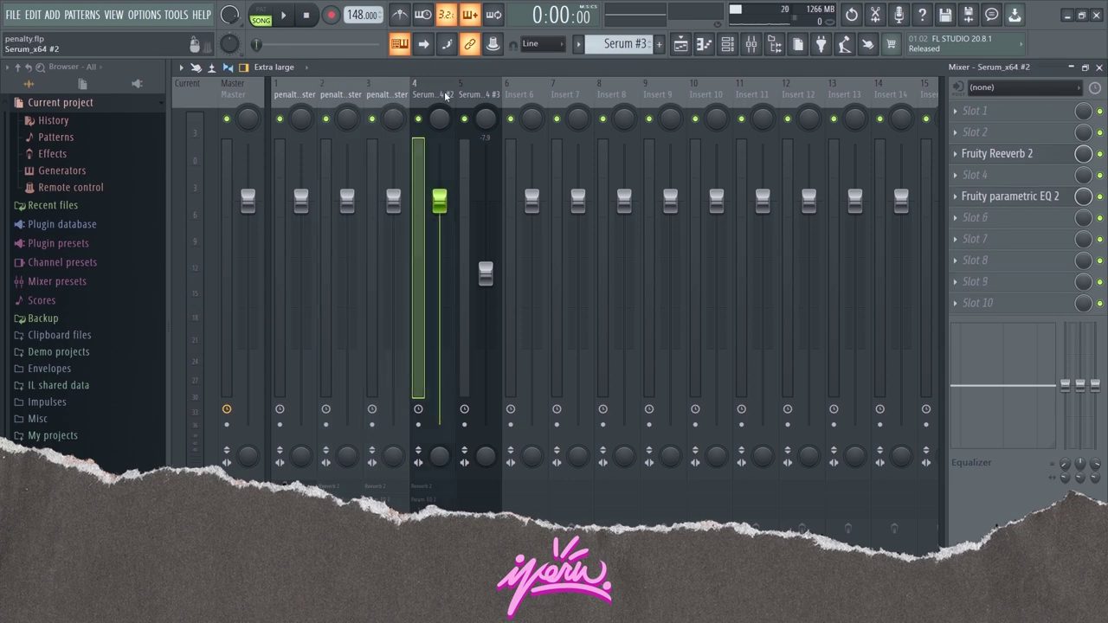
pyautogui.click(376, 91)
pyautogui.click(348, 92)
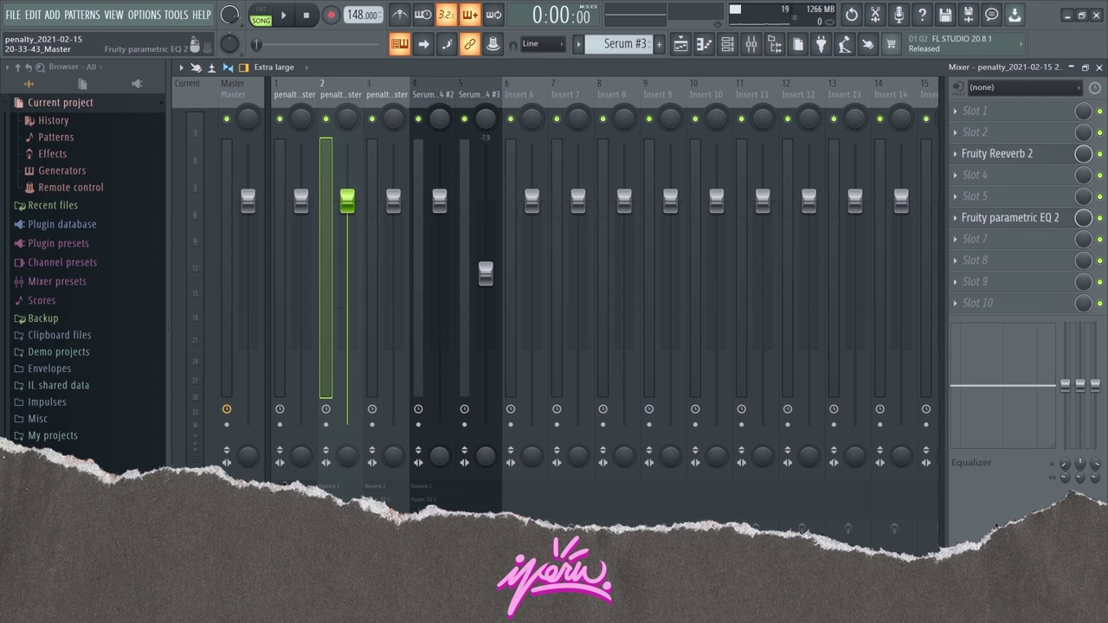
# Inspect insert 2's Fruity parametric EQ 2 and Fruity Reeverb 2 settings, closing each plugin window.
pyautogui.click(1004, 217)
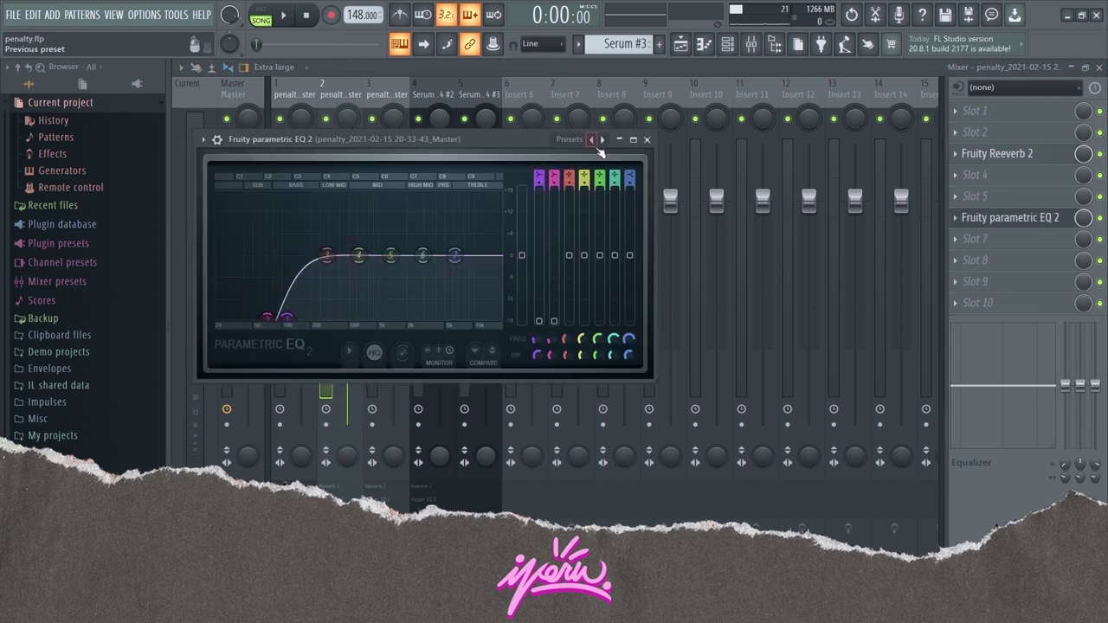
pyautogui.click(647, 140)
pyautogui.click(996, 153)
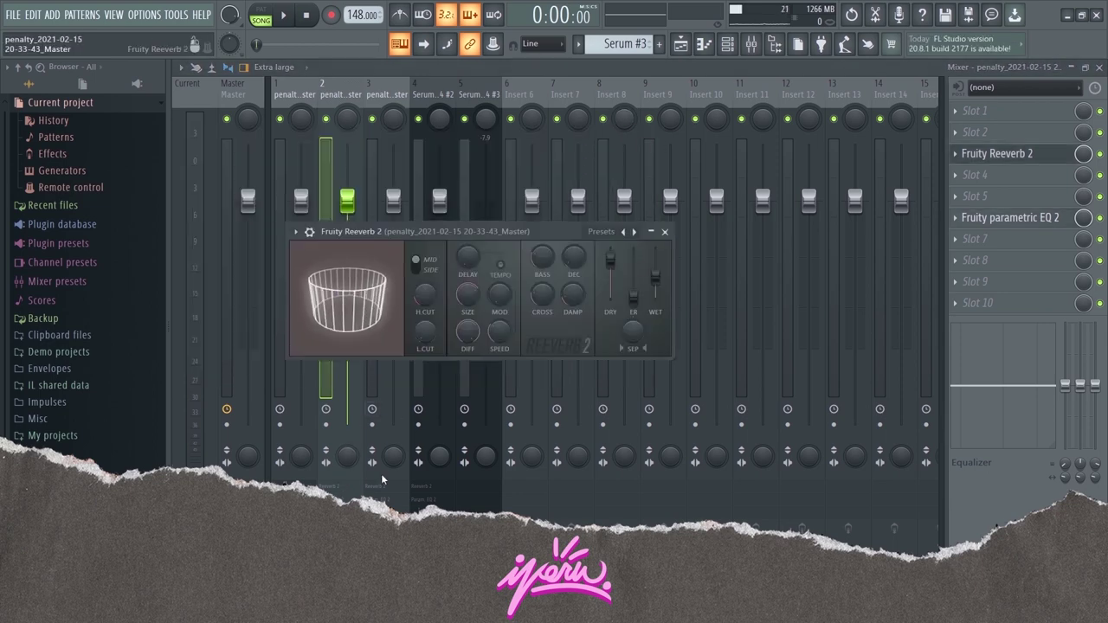
pyautogui.click(664, 231)
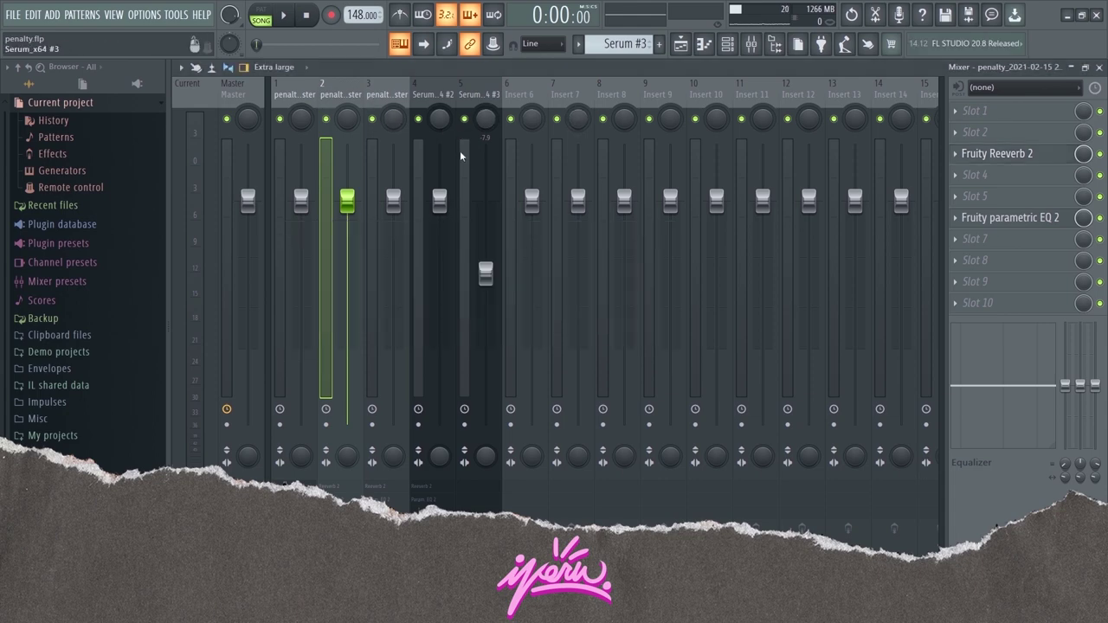
# Select insert 3 and inspect its Fruity Stereo Enhancer settings, closing the plugin window.
pyautogui.click(364, 192)
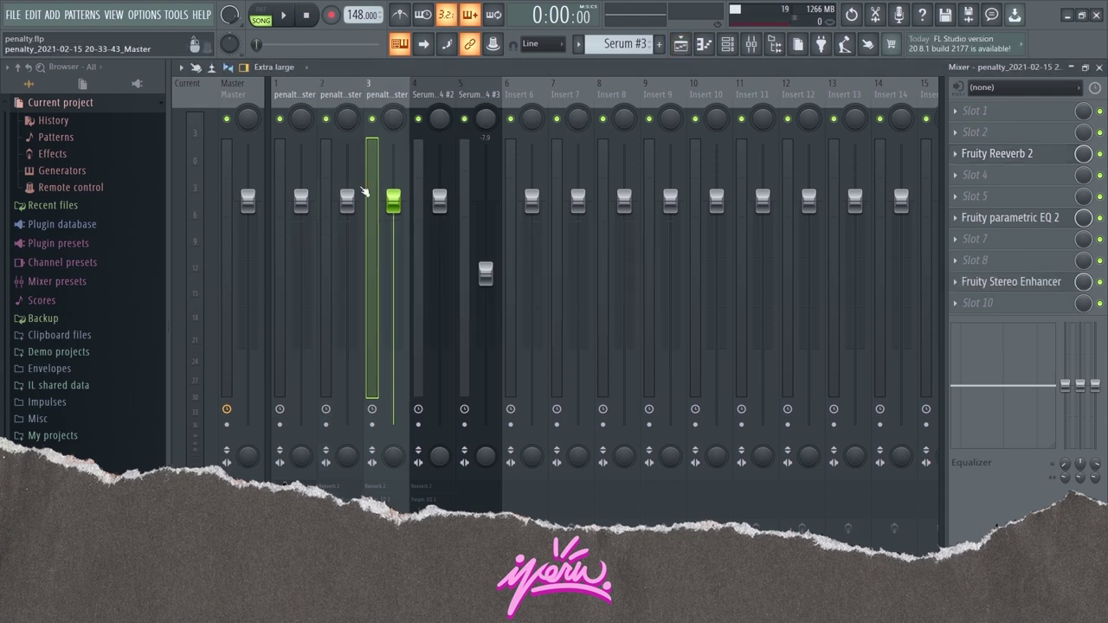
pyautogui.click(1012, 285)
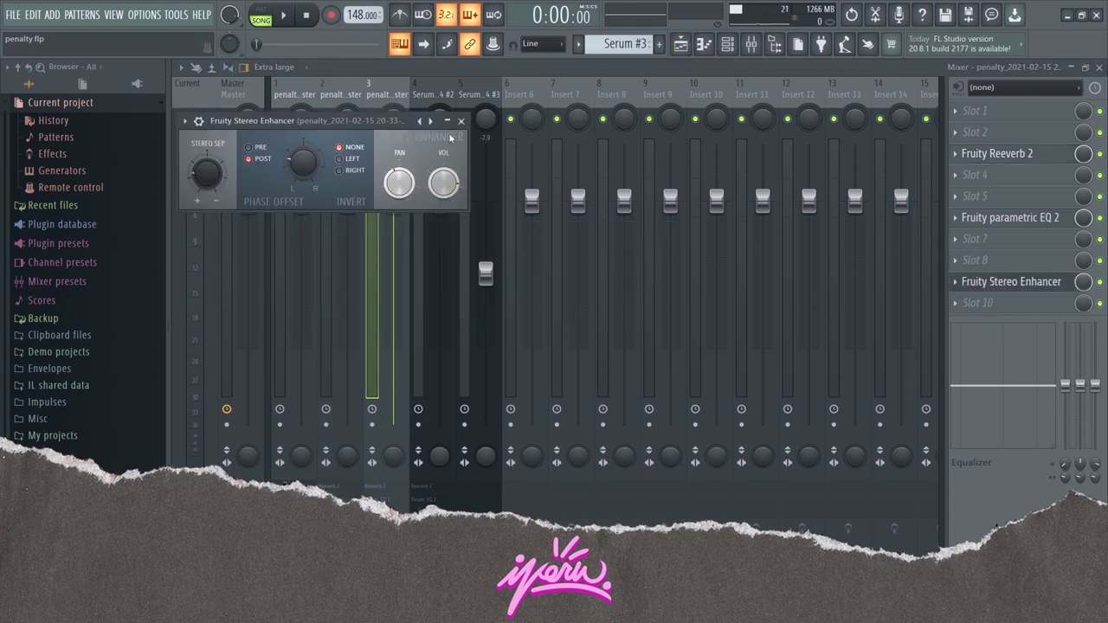
pyautogui.click(462, 121)
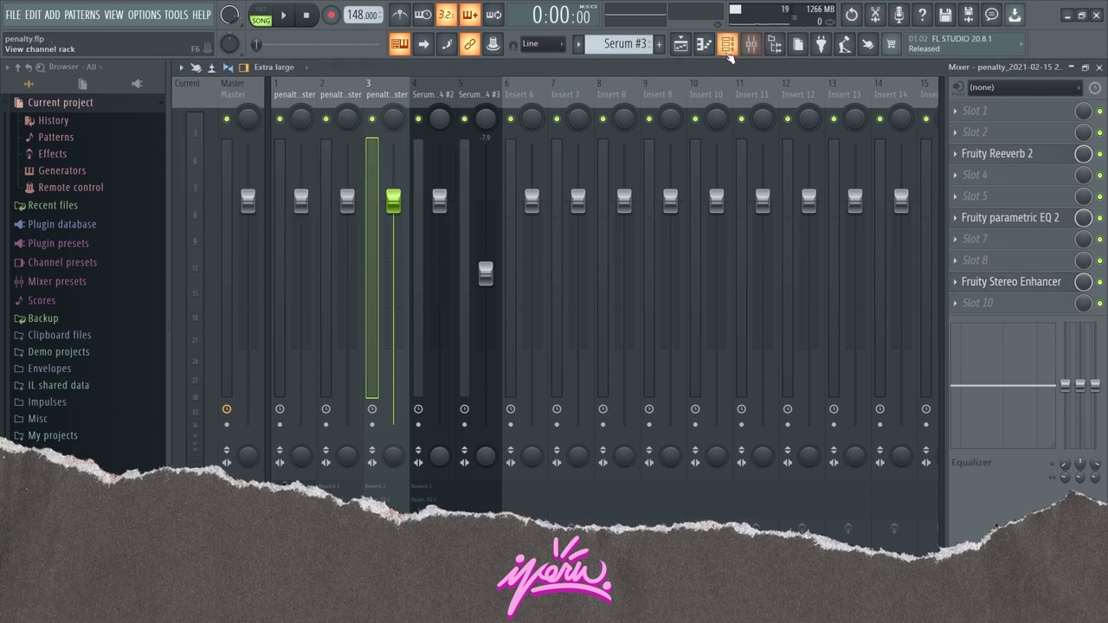
# Check the playlist and play the song briefly with the mixer showing insert 3's signal.
pyautogui.click(681, 44)
pyautogui.press('space')
pyautogui.click(751, 45)
pyautogui.press('space')
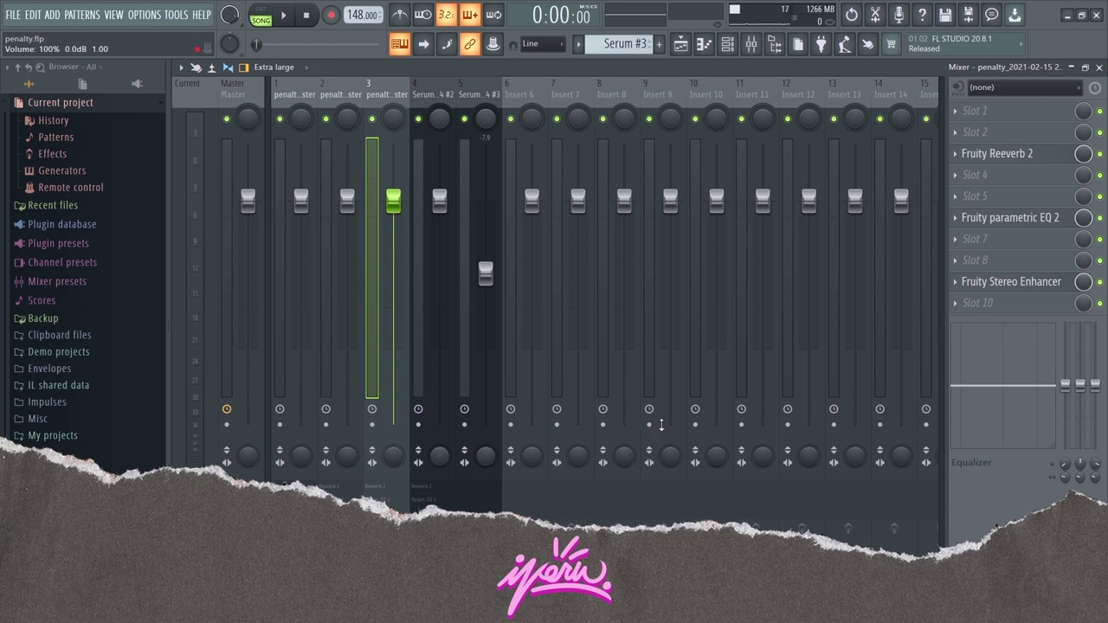
pyautogui.press('space')
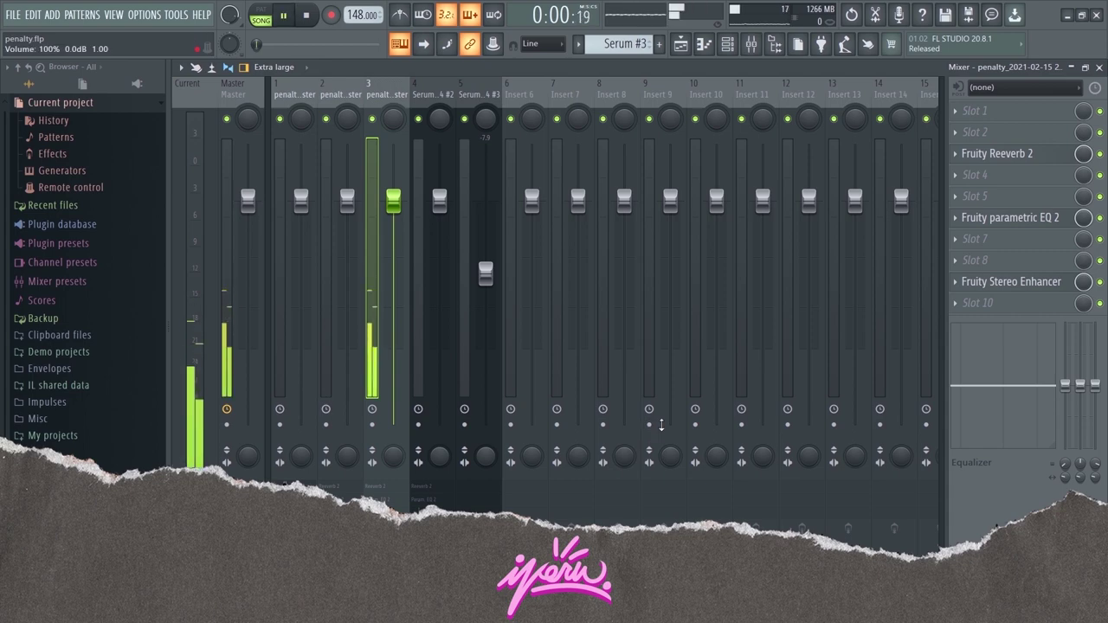
pyautogui.press('space')
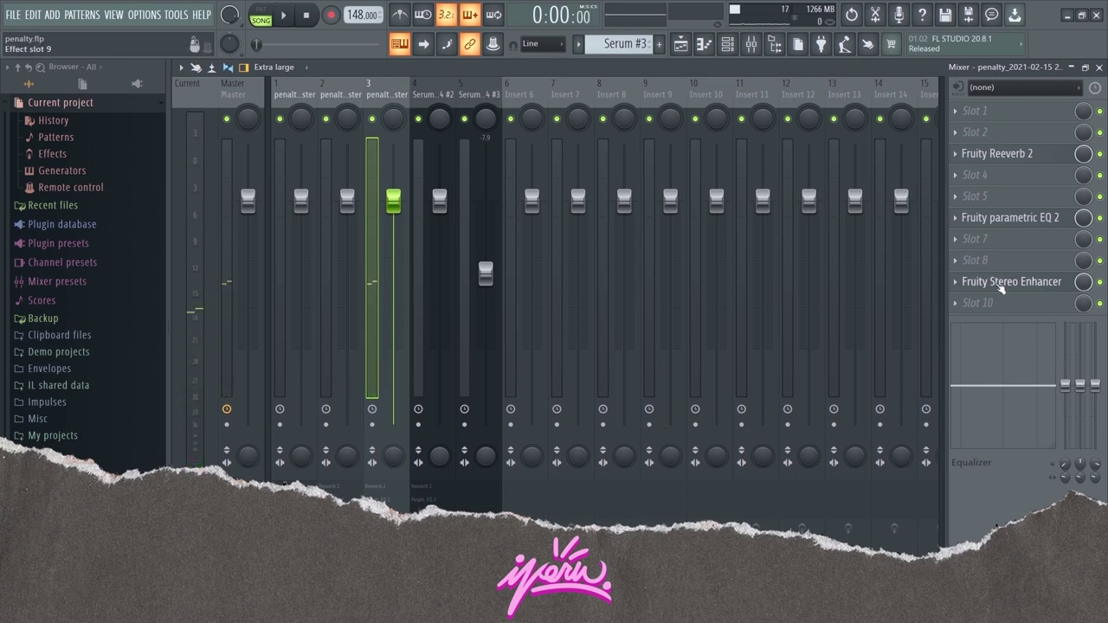
# Choose the For strings preset in insert 3's Fruity Stereo Enhancer and close the plugin.
pyautogui.click(1002, 285)
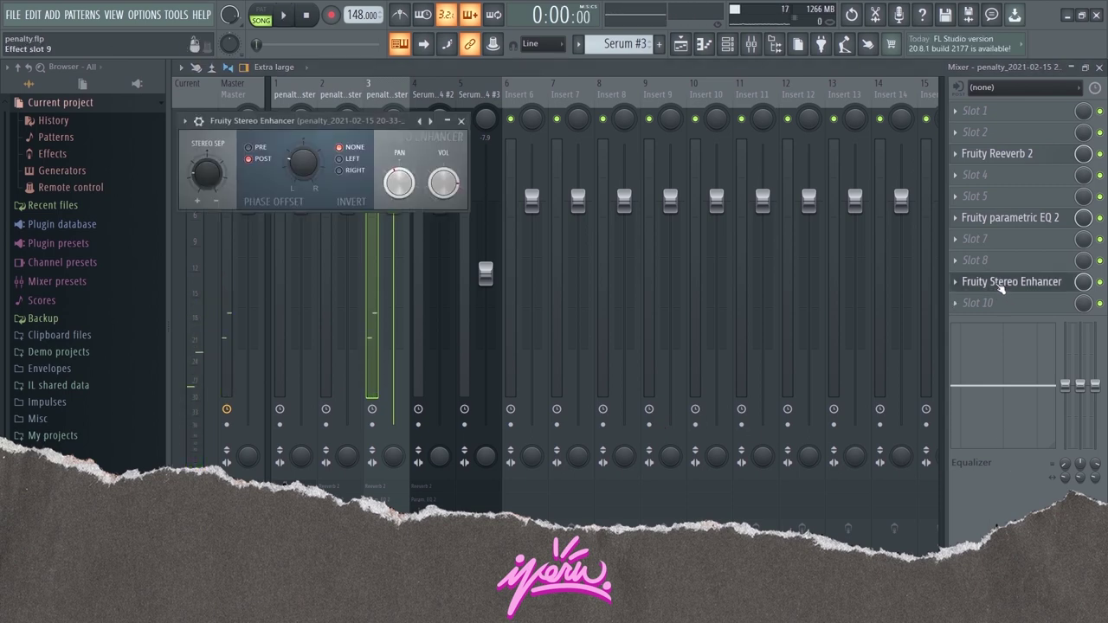
pyautogui.rightClick(430, 121)
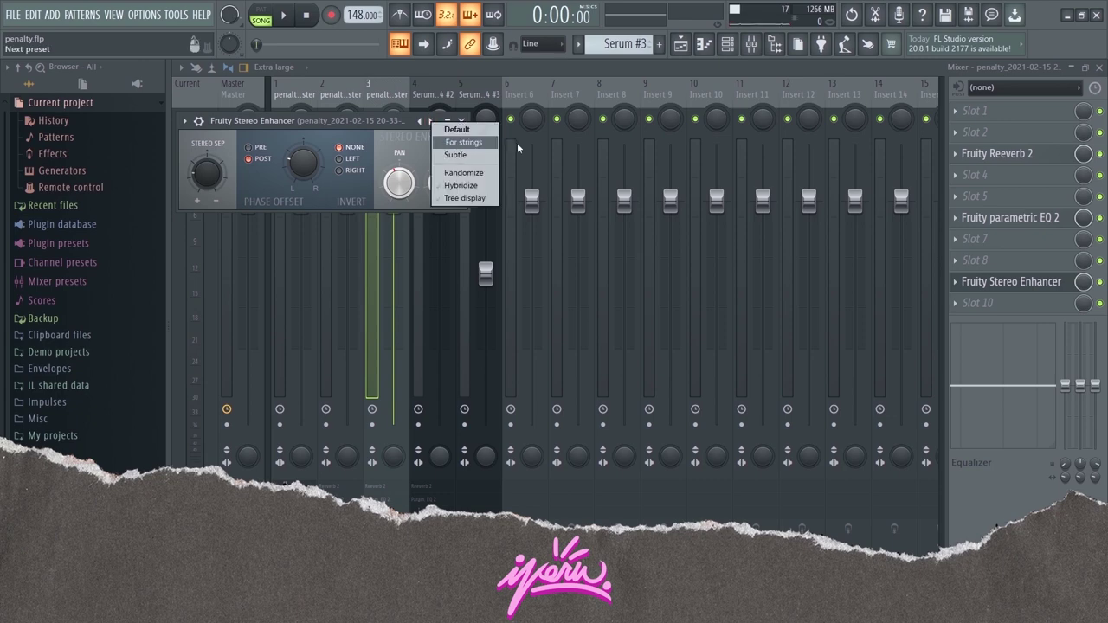
pyautogui.click(470, 141)
pyautogui.click(461, 120)
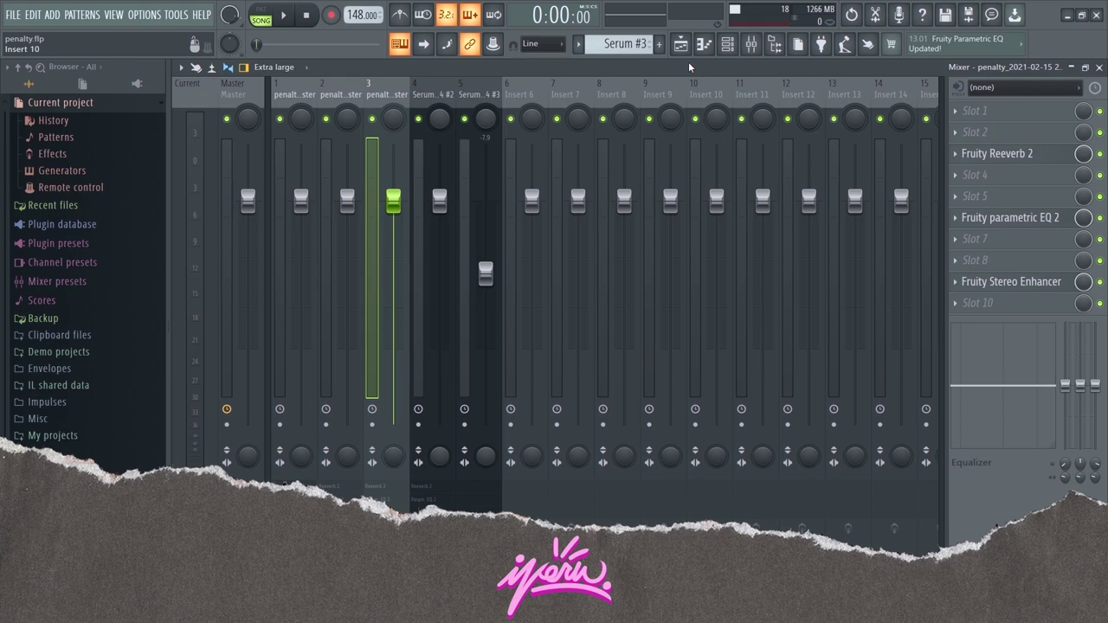
# Return to the playlist, solo Track 1 and play its full-melody audio clip.
pyautogui.click(680, 43)
pyautogui.scroll(5, 415, 297)
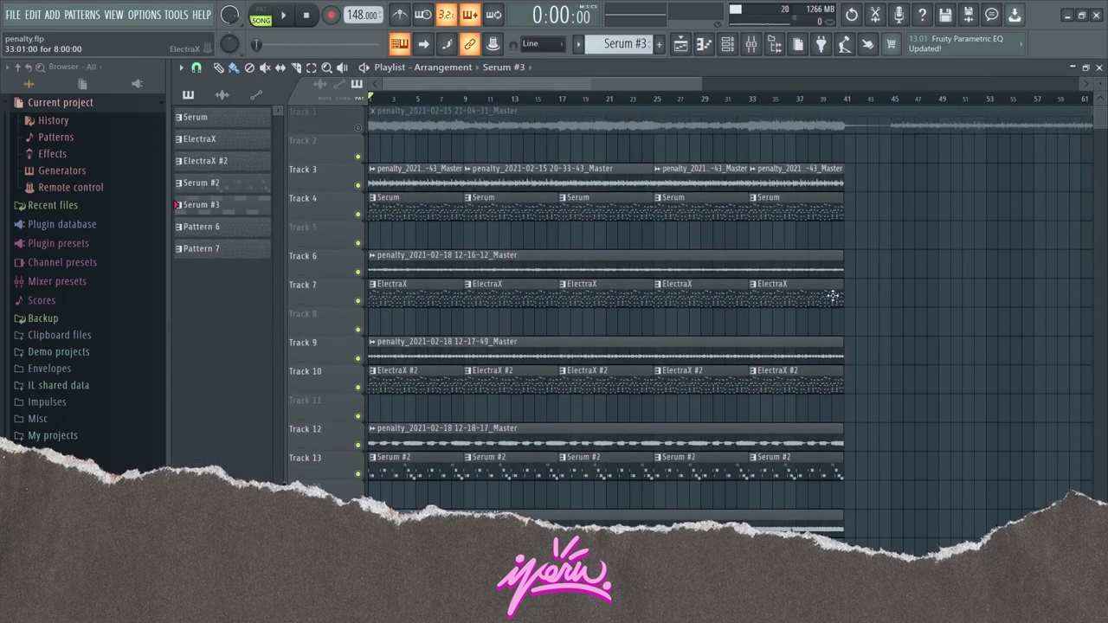
pyautogui.press('space')
pyautogui.press('space')
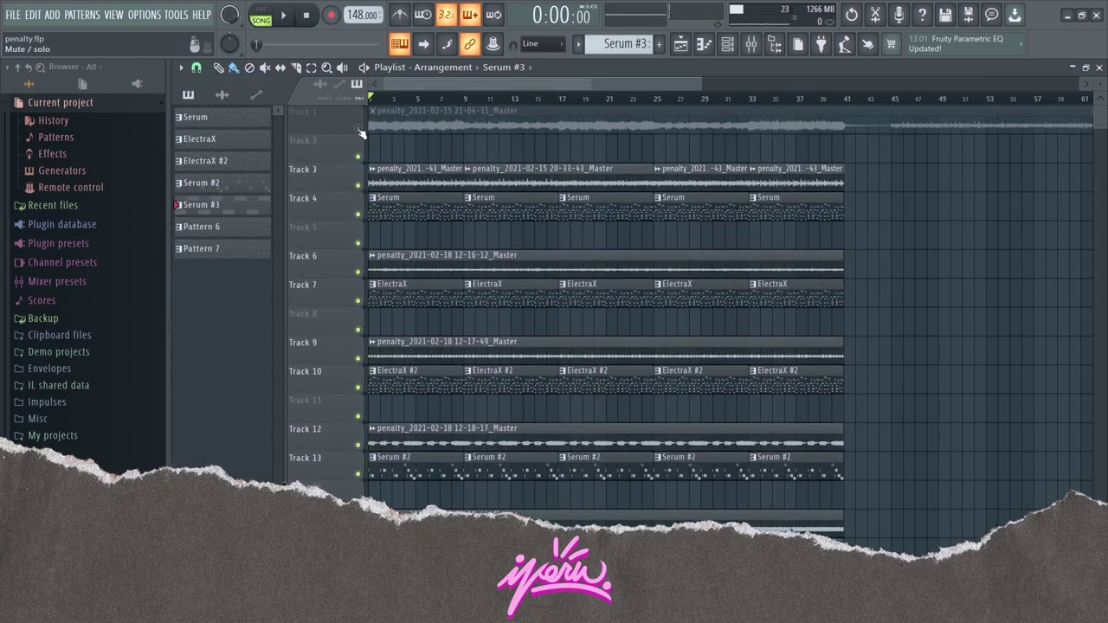
pyautogui.rightClick(357, 128)
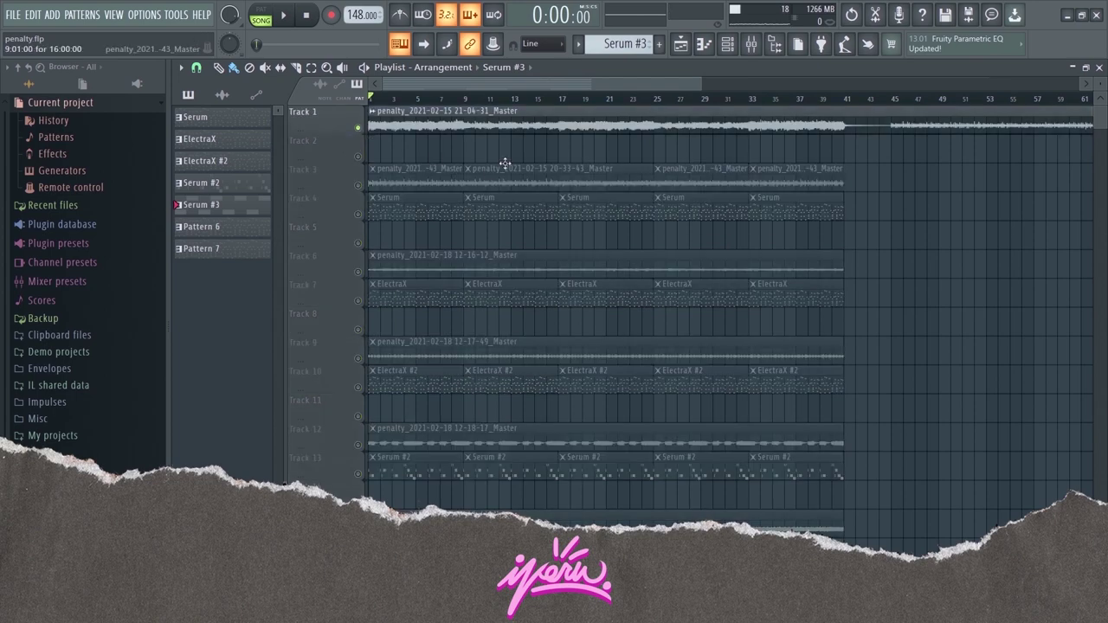
# View the Track 1 clip's channel settings, close them, and play the clip's first bars.
pyautogui.doubleClick(409, 128)
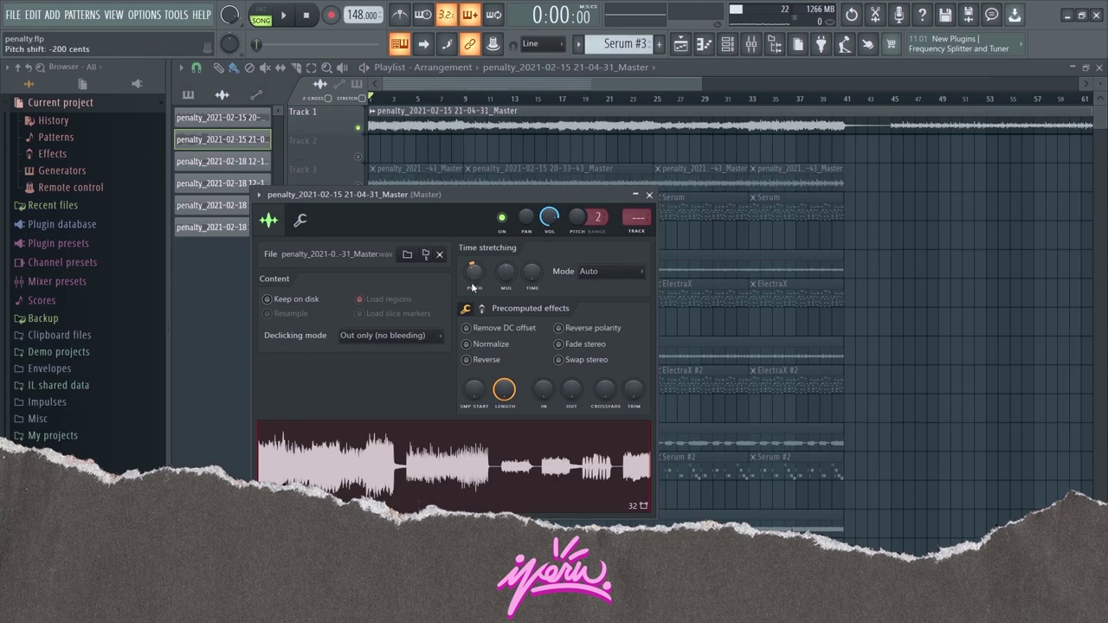
pyautogui.click(650, 195)
pyautogui.press('space')
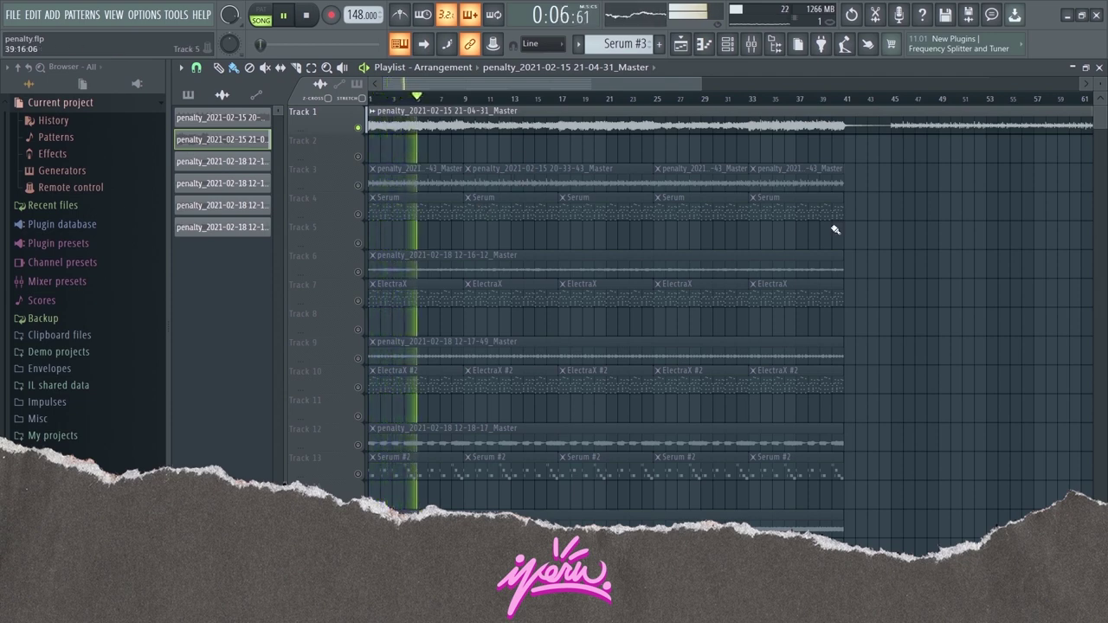
pyautogui.press('space')
# Highlight the Track 1 clip from bar 45 to its end, and highlight bars 1 to 40, clearing each selection.
pyautogui.scroll(-3, 591, 270)
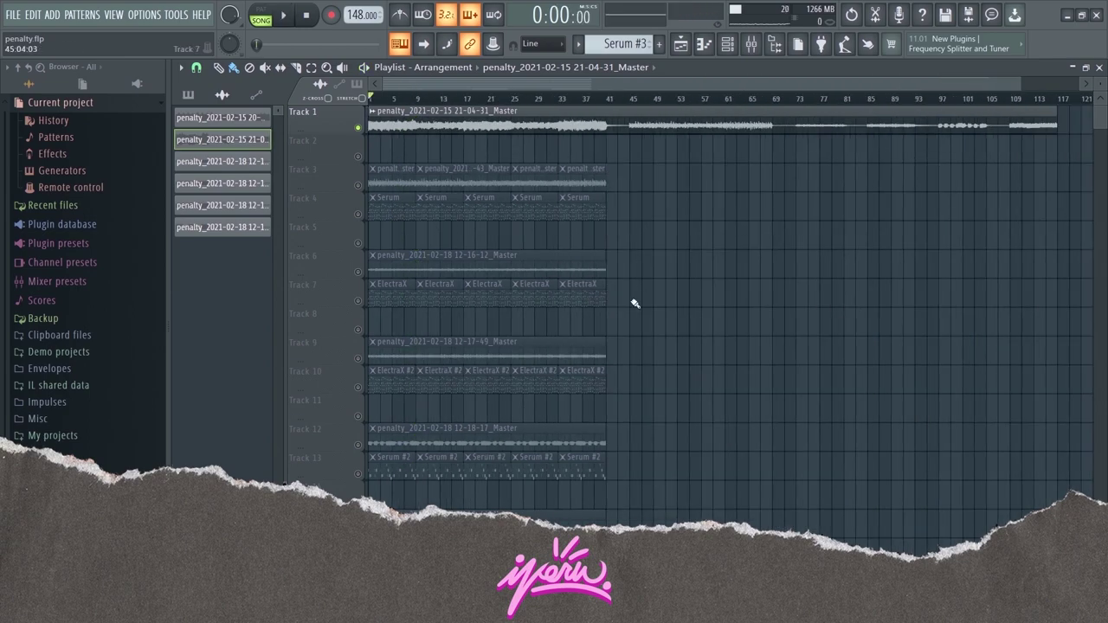
pyautogui.scroll(-1, 632, 303)
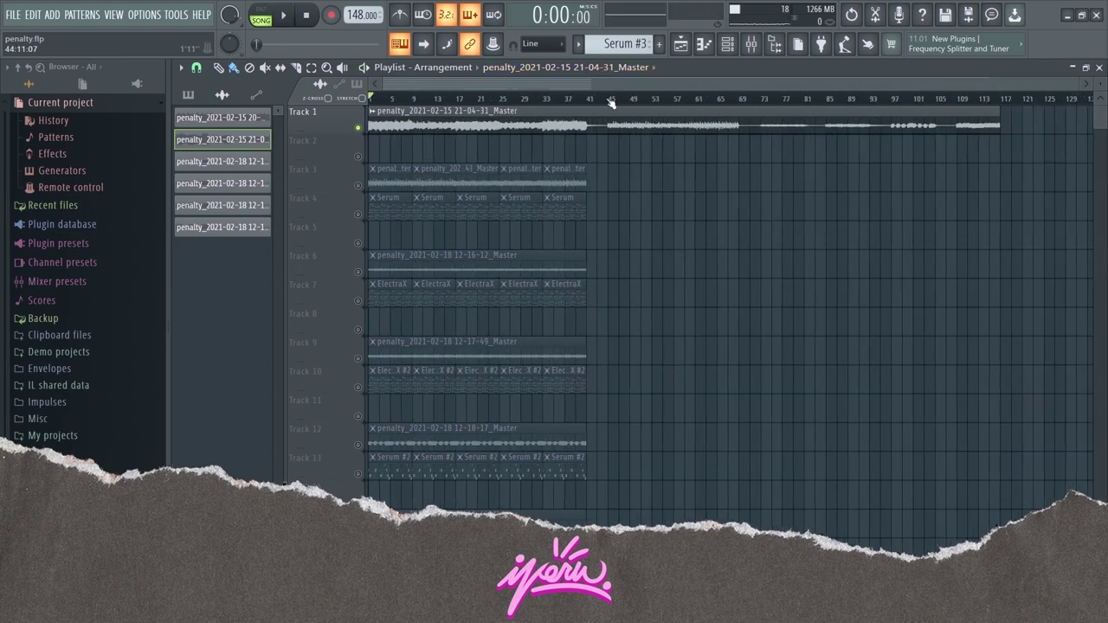
pyautogui.moveTo(612, 125); pyautogui.dragTo(1007, 136)
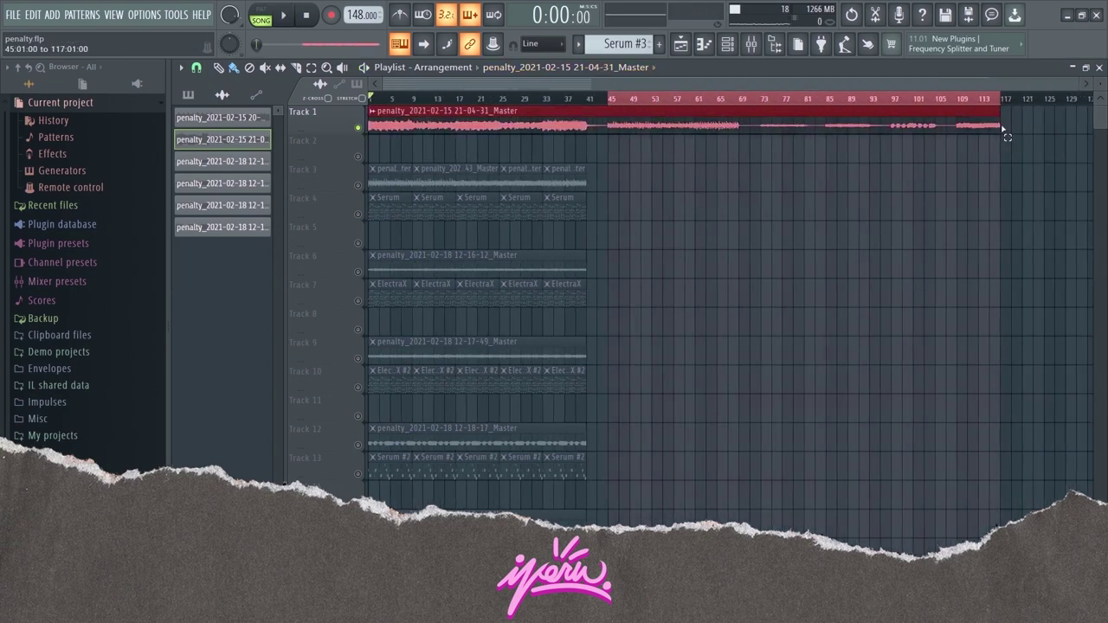
pyautogui.click(620, 104)
pyautogui.moveTo(623, 103); pyautogui.dragTo(1027, 109)
pyautogui.keyDown('ctrl'); pyautogui.click(940, 104); pyautogui.keyUp('ctrl')
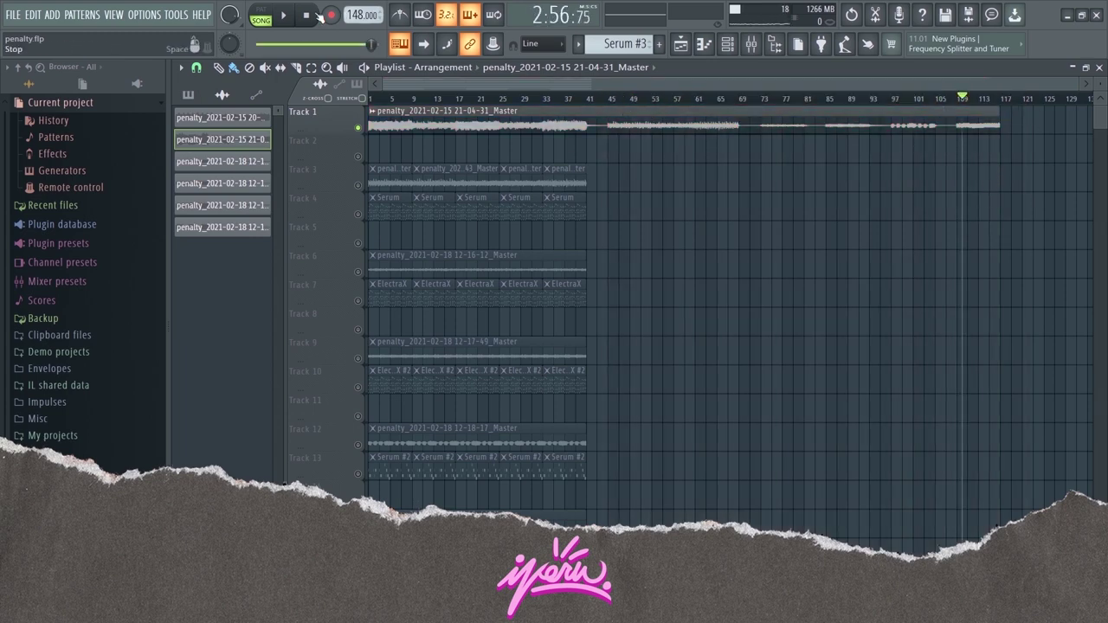
pyautogui.click(314, 16)
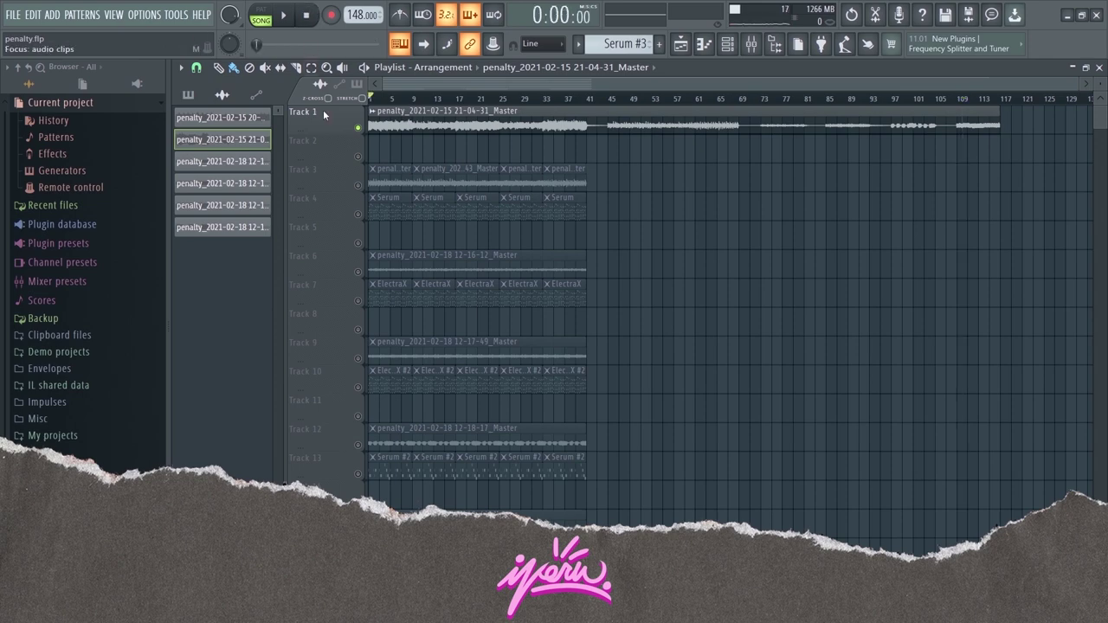
pyautogui.moveTo(587, 103); pyautogui.dragTo(369, 101)
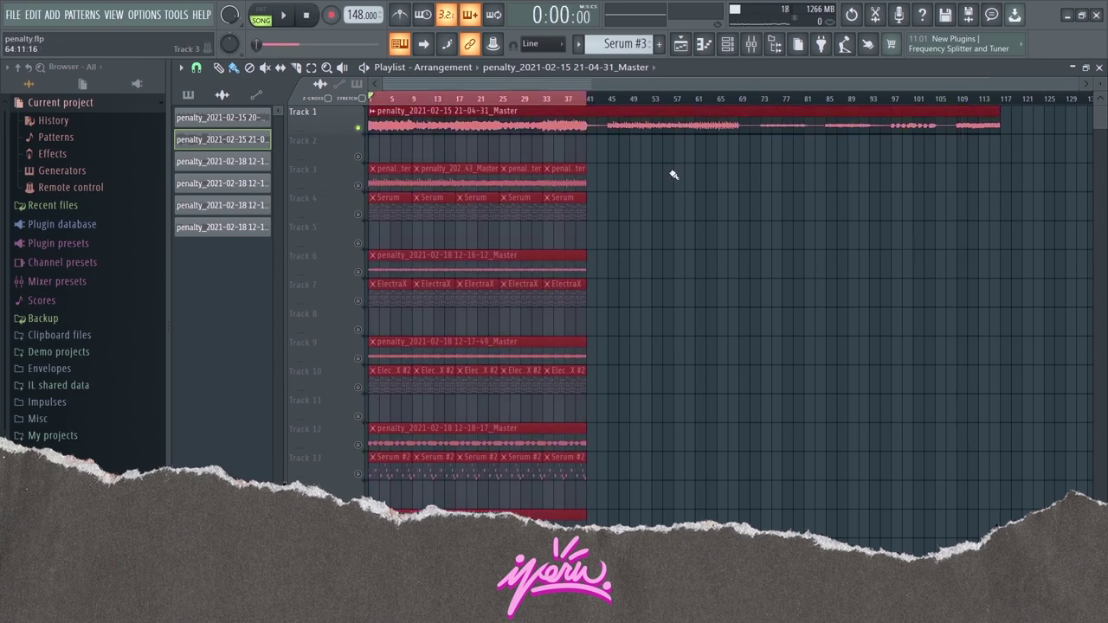
pyautogui.hotkey('ctrl', 'd')
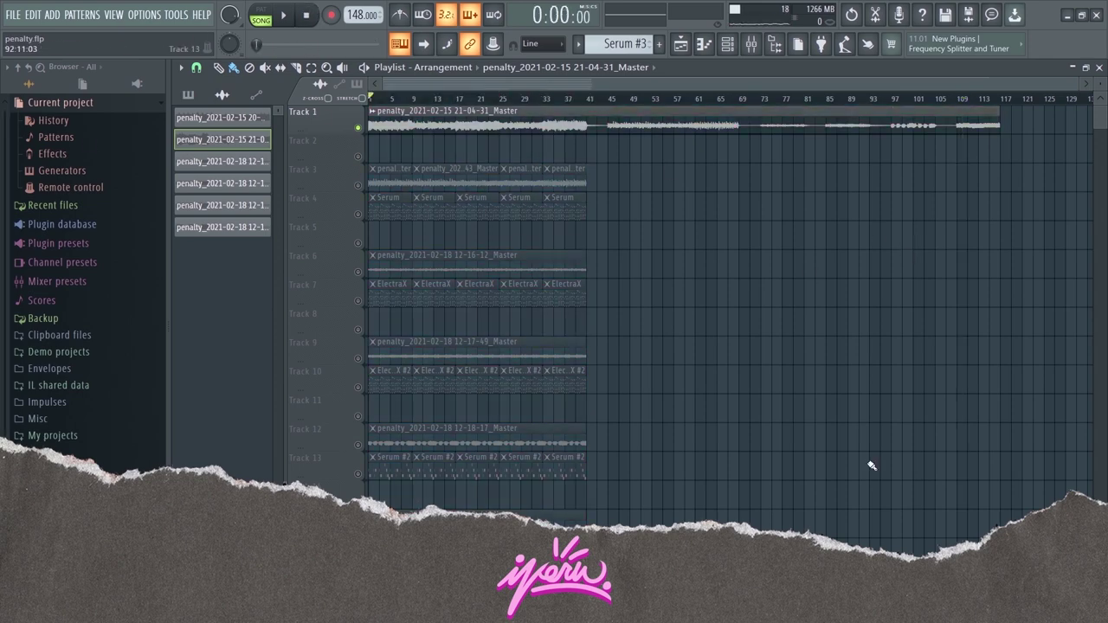